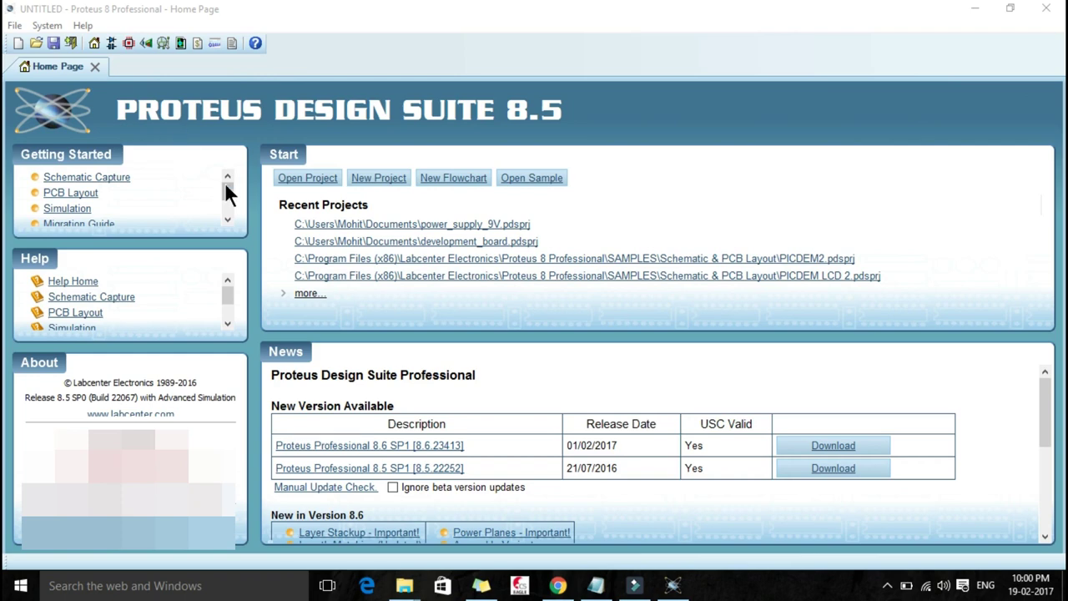
# - Start a new project named power_supply and advance to the Schematic Design page
pyautogui.click(380, 178)
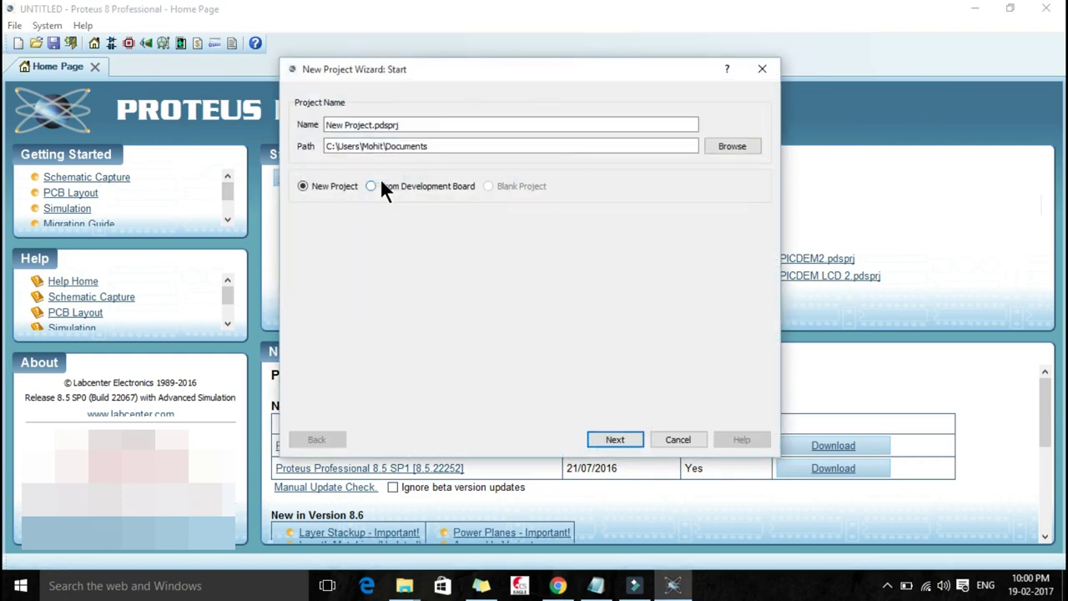
pyautogui.click(372, 125)
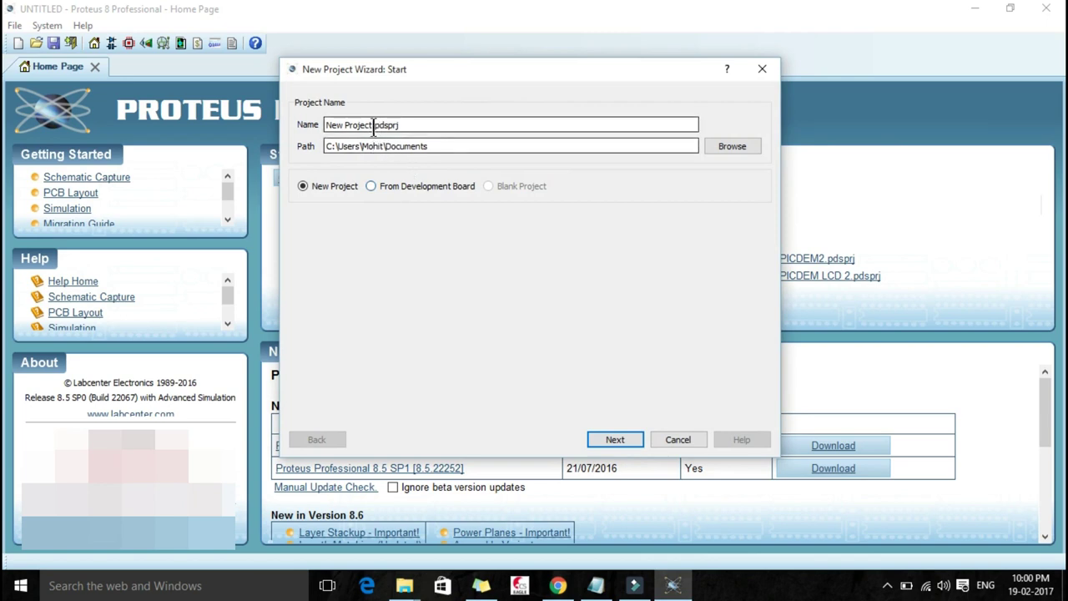
pyautogui.moveTo(372, 125); pyautogui.dragTo(325, 125)
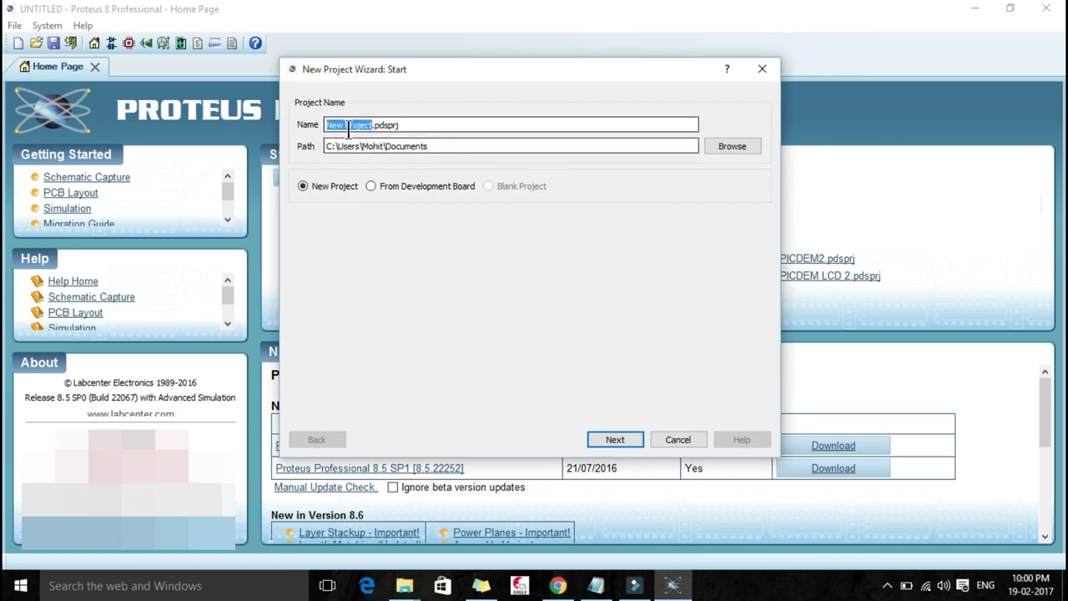
pyautogui.write('powe')
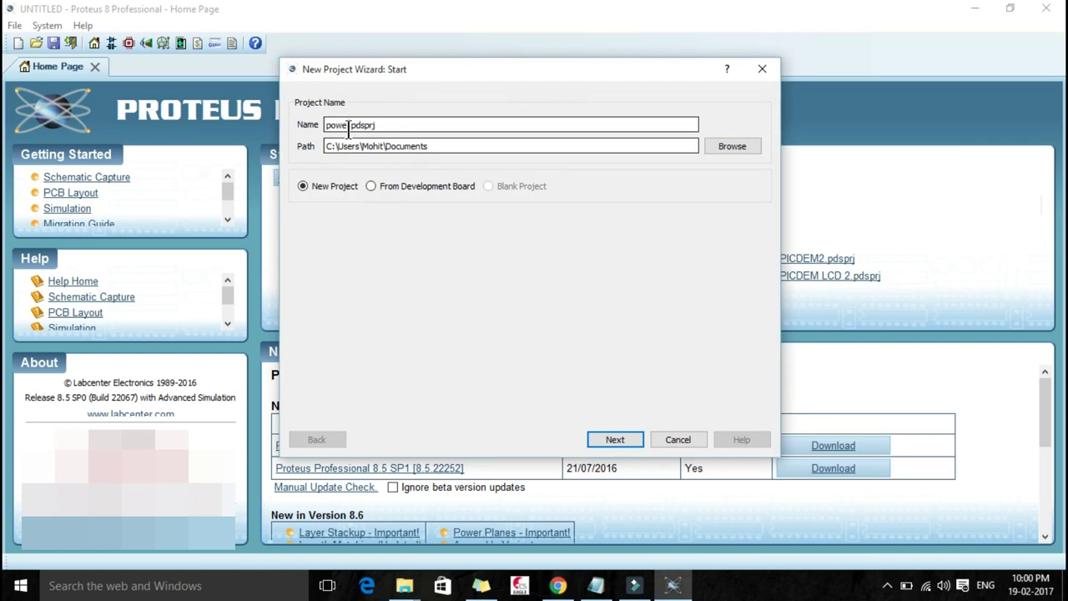
pyautogui.write('r')
pyautogui.write('_supply')
pyautogui.write('y')
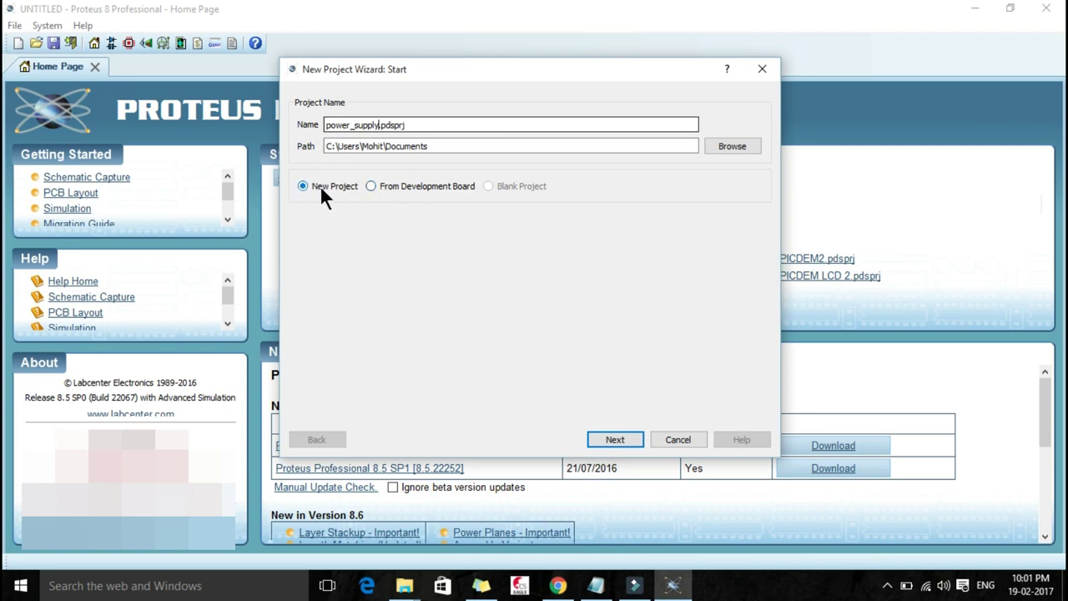
pyautogui.click(616, 439)
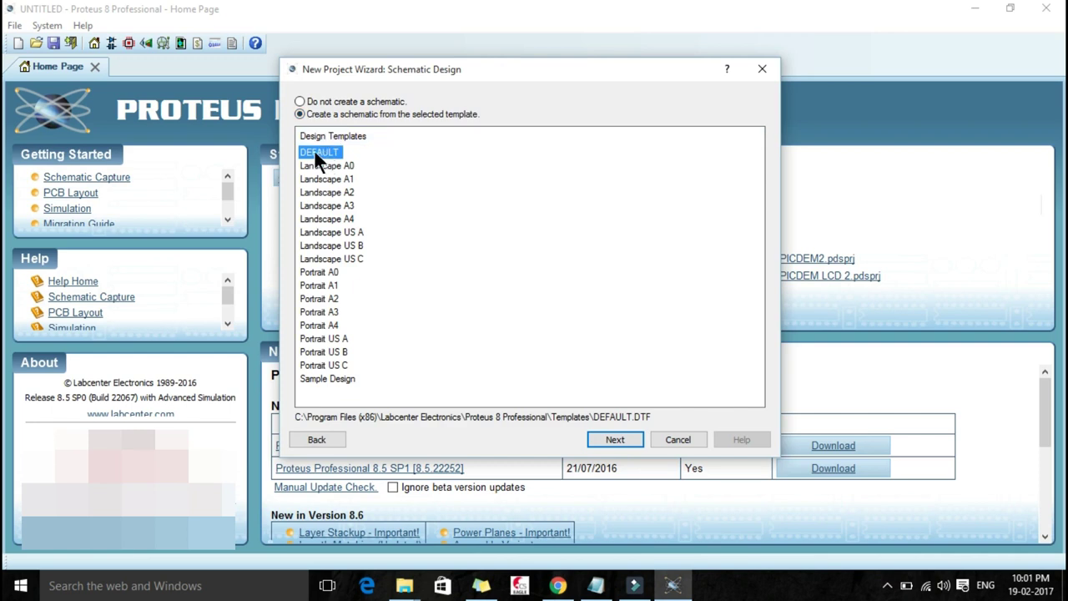
# - Keep the default schematic, add a PCB layout from the DEFAULT template, skip firmware and finish
pyautogui.click(616, 440)
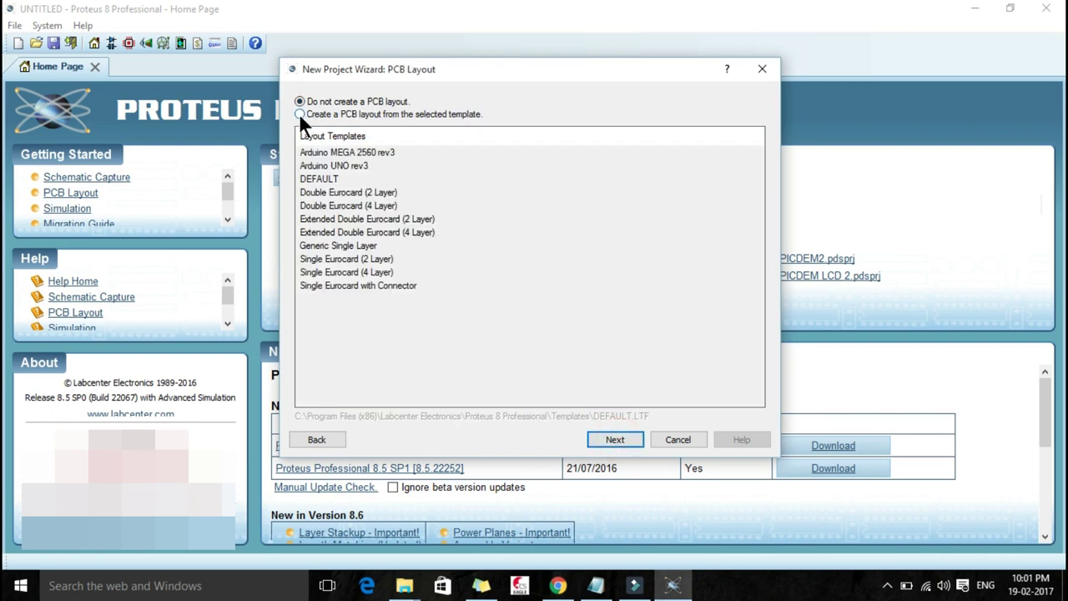
pyautogui.click(300, 113)
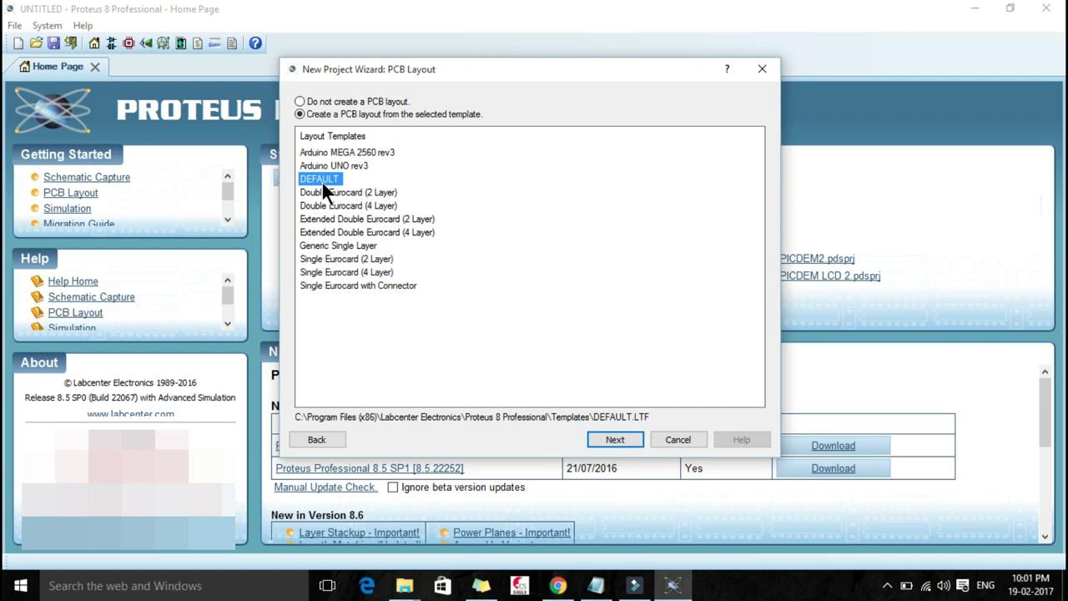
pyautogui.click(620, 437)
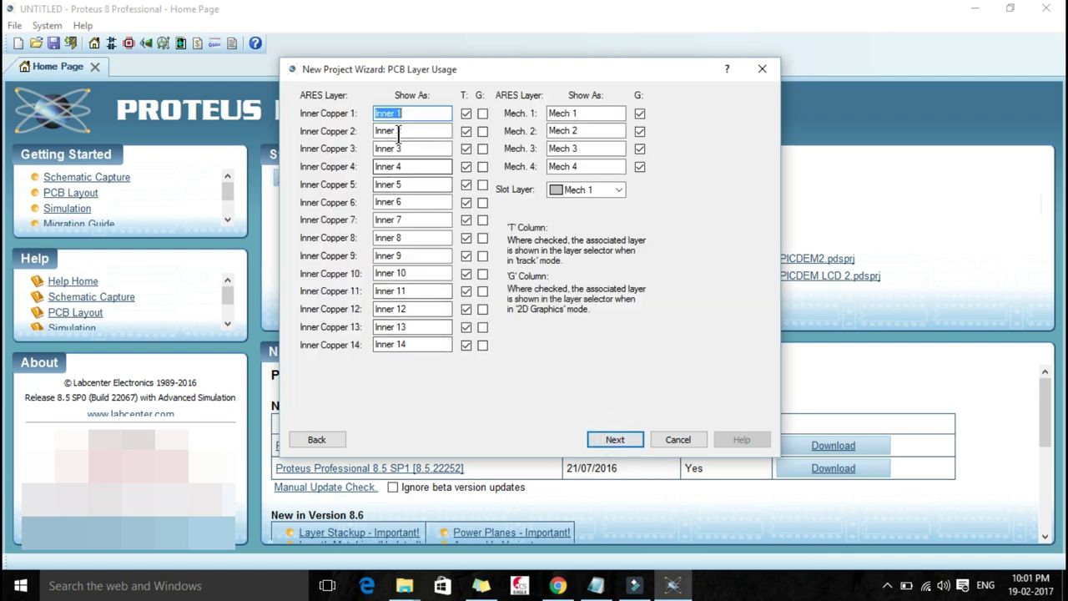
pyautogui.click(614, 442)
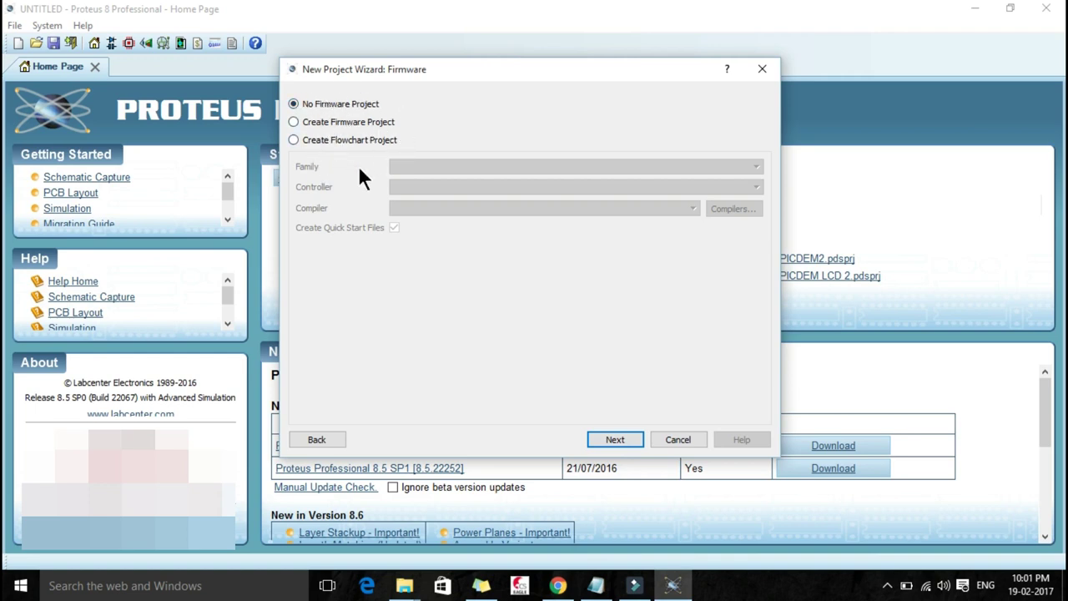
pyautogui.click(618, 437)
pyautogui.click(616, 440)
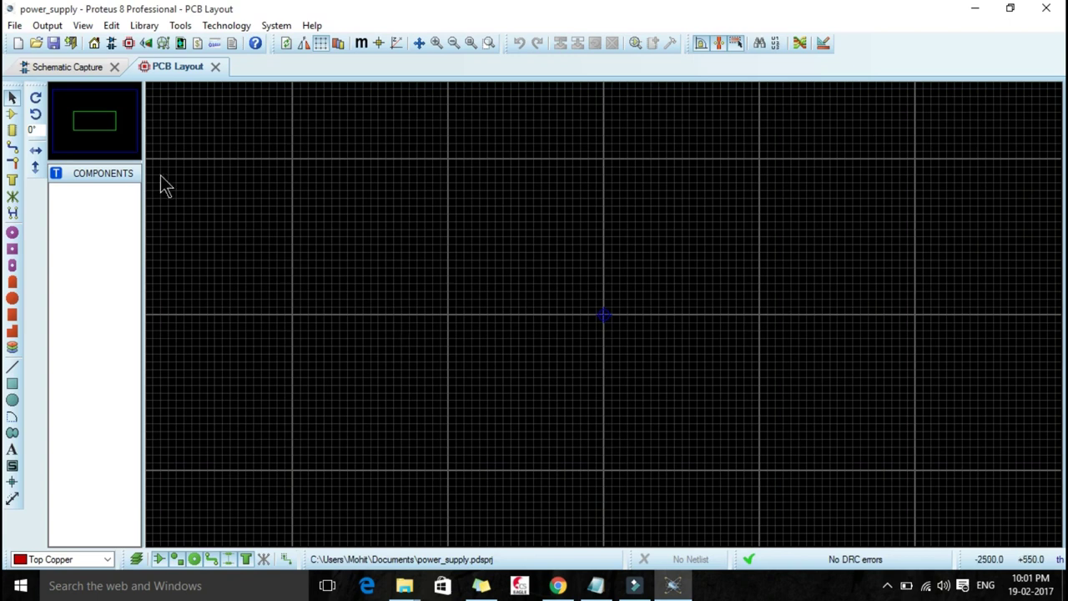
# - Check both editor tabs, reopen PCB Layout, save the project, and return to the schematic
pyautogui.click(67, 72)
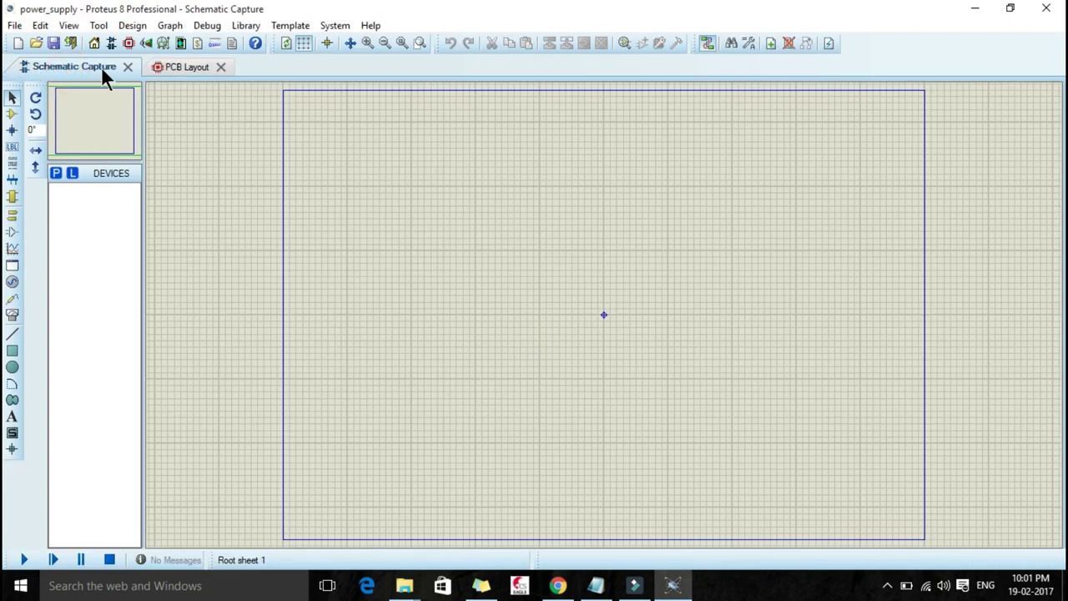
pyautogui.click(181, 68)
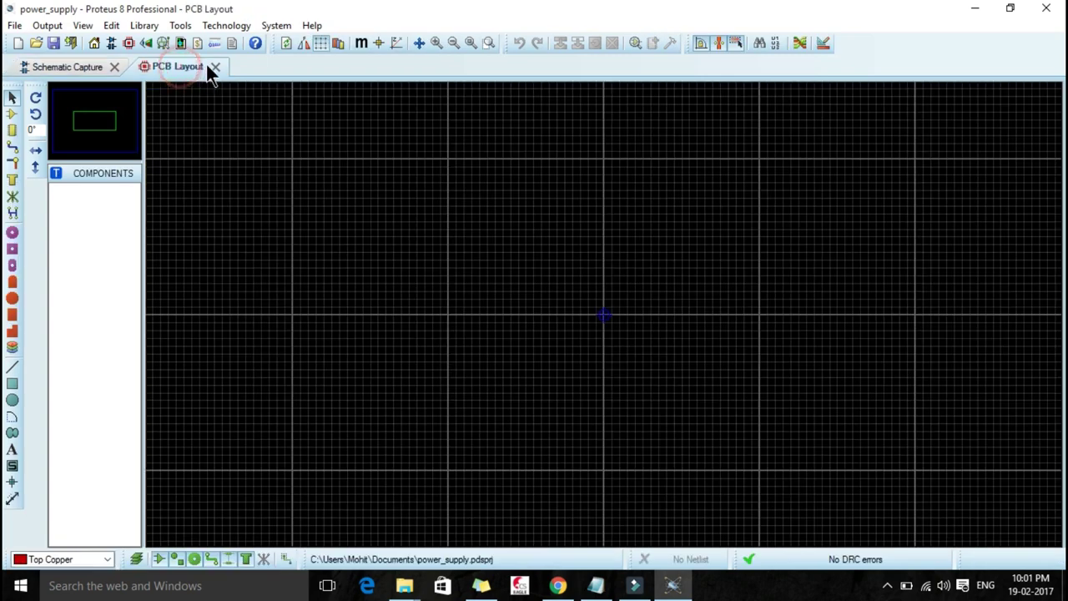
pyautogui.click(86, 69)
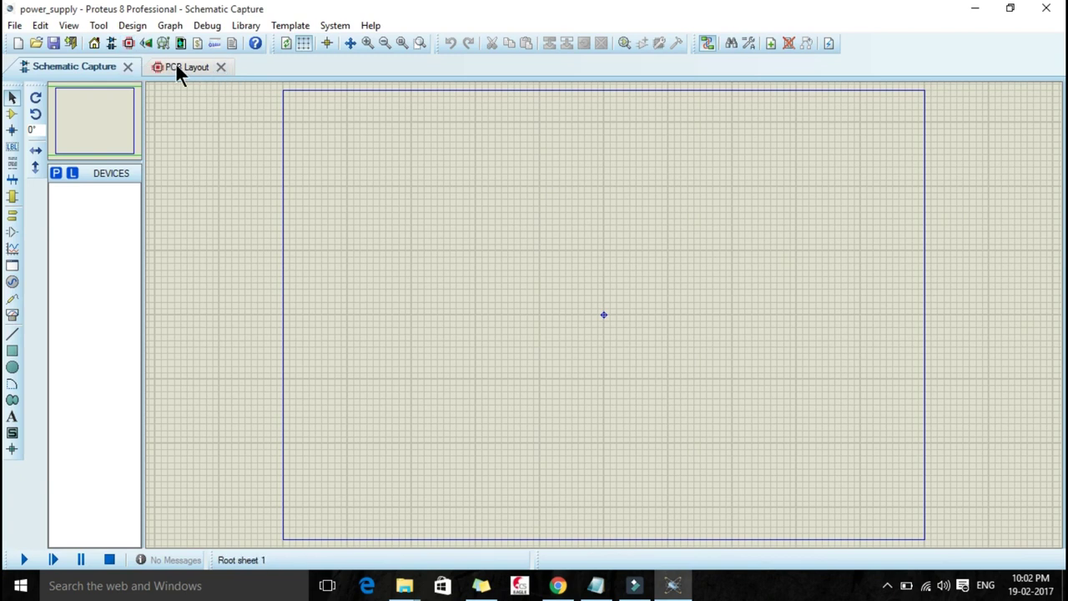
pyautogui.click(221, 67)
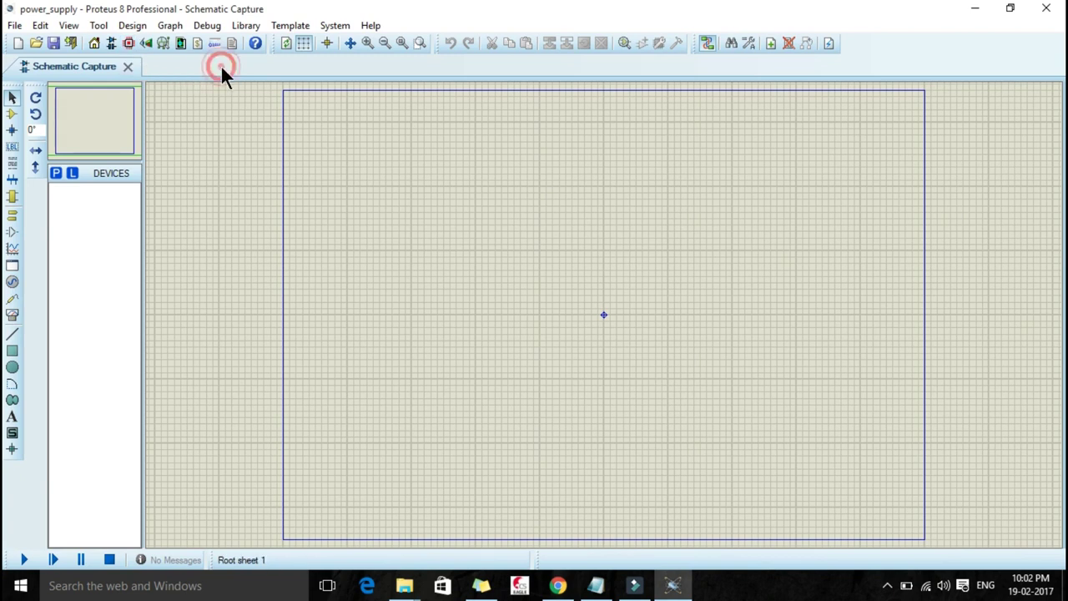
pyautogui.click(126, 43)
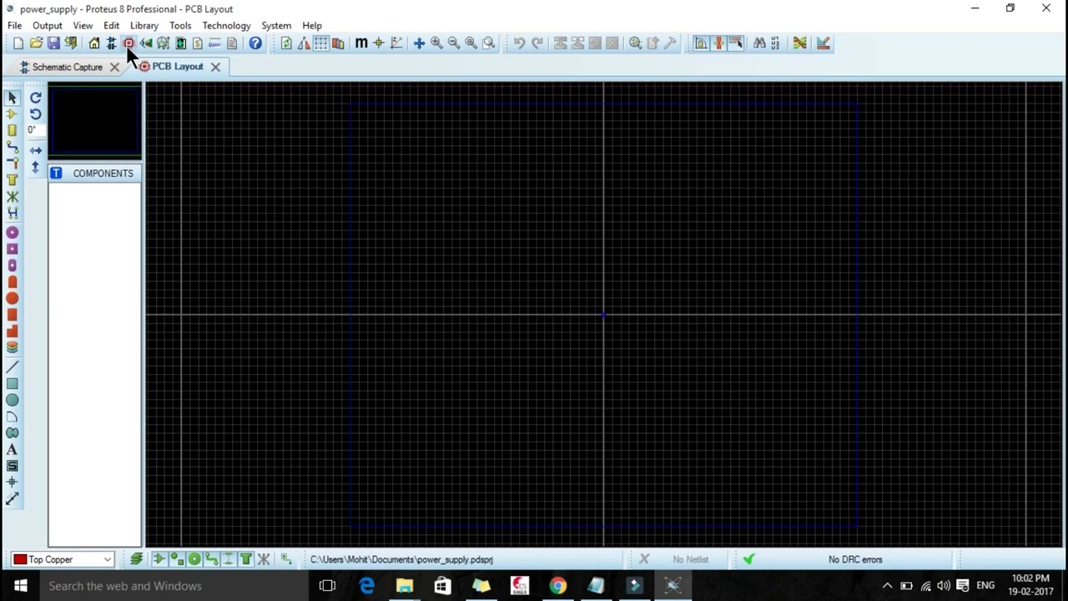
pyautogui.click(48, 47)
pyautogui.click(76, 67)
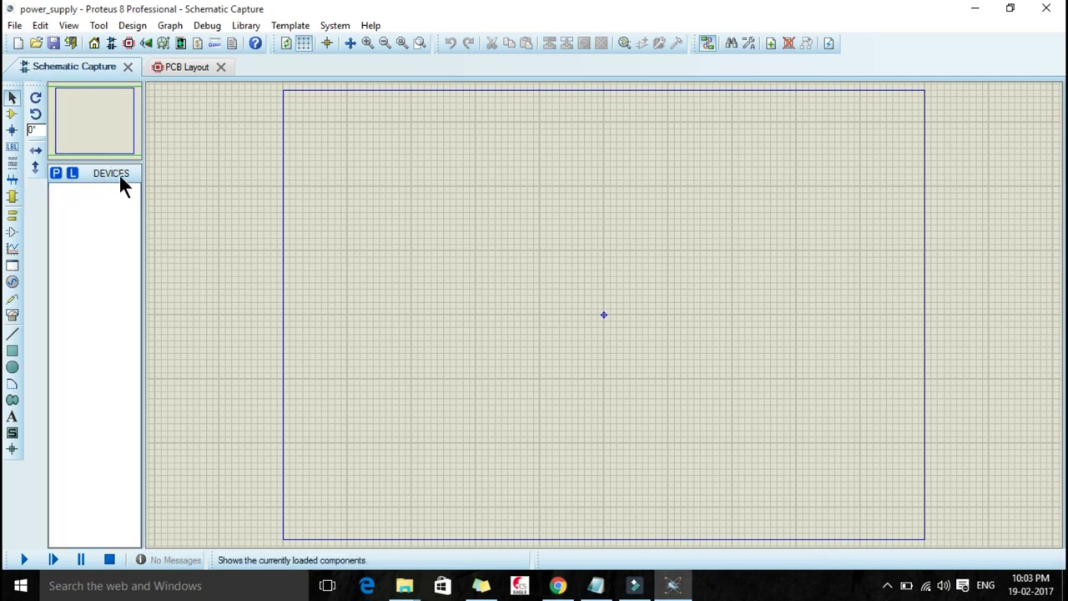
# - Add the ALTERNATOR and the 2W005G bridge rectifier to the project's device list
pyautogui.click(55, 173)
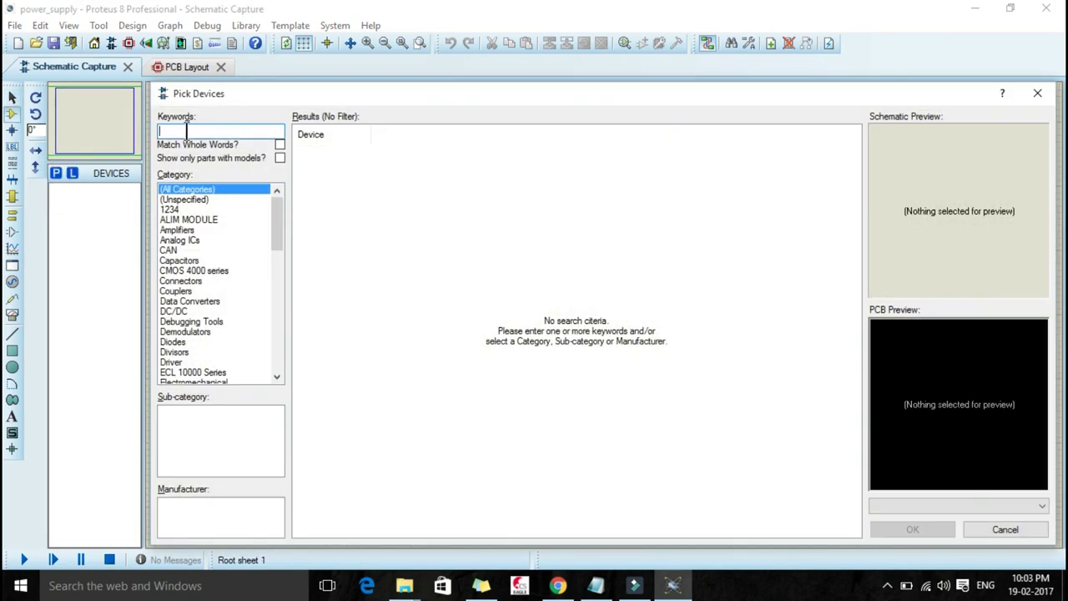
pyautogui.write('Al')
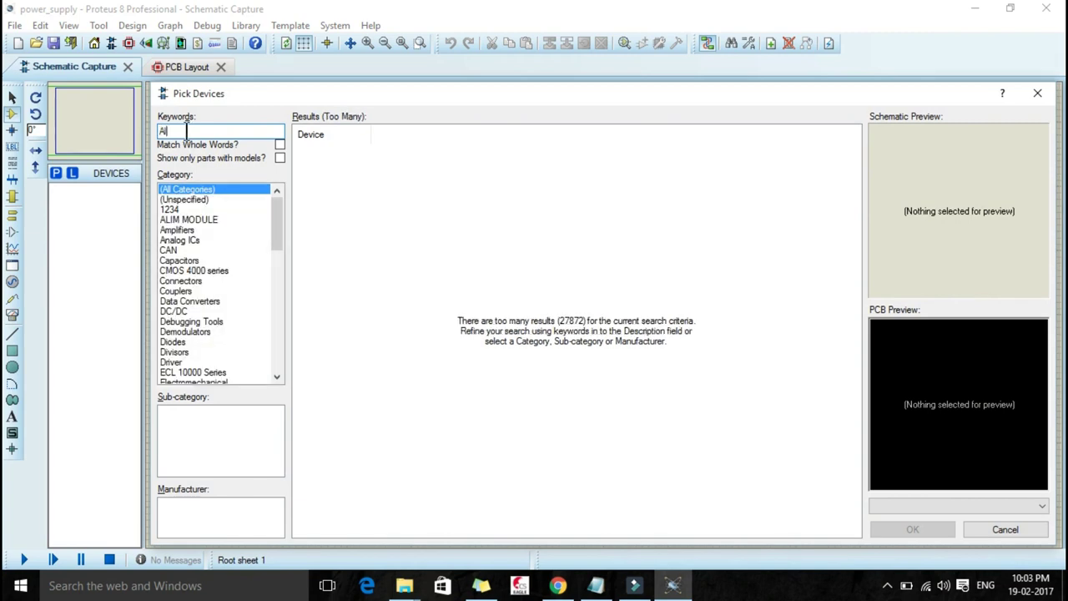
pyautogui.write('ternator')
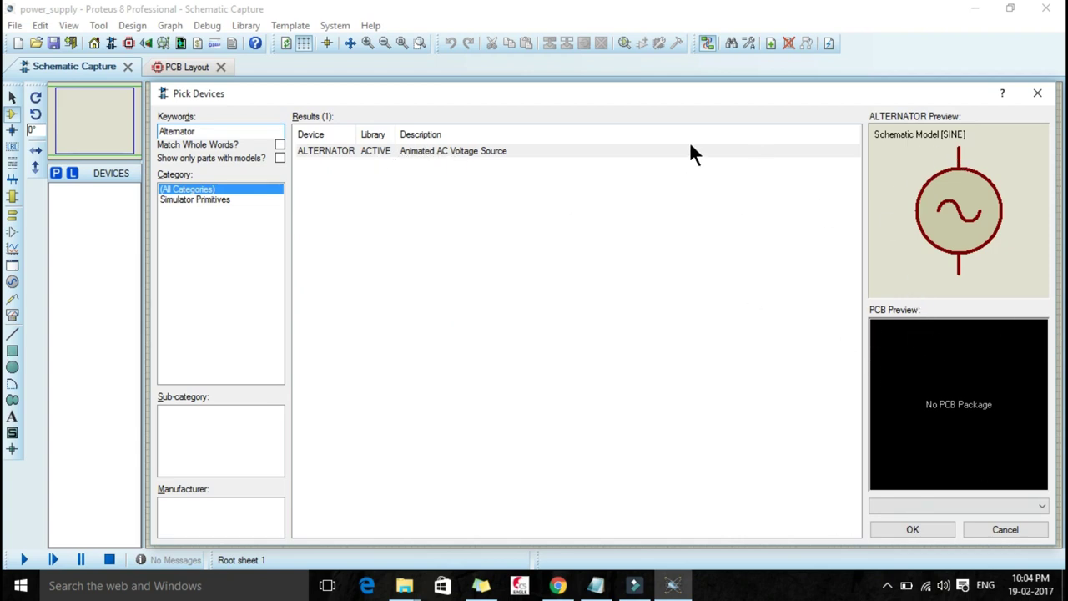
pyautogui.doubleClick(482, 152)
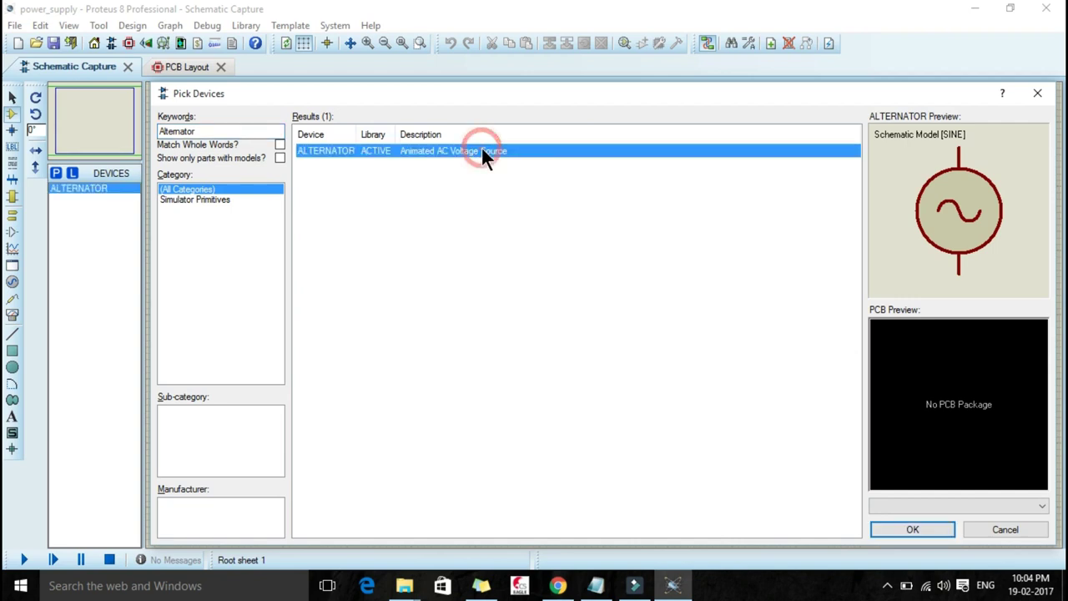
pyautogui.doubleClick(217, 133)
pyautogui.write('brid')
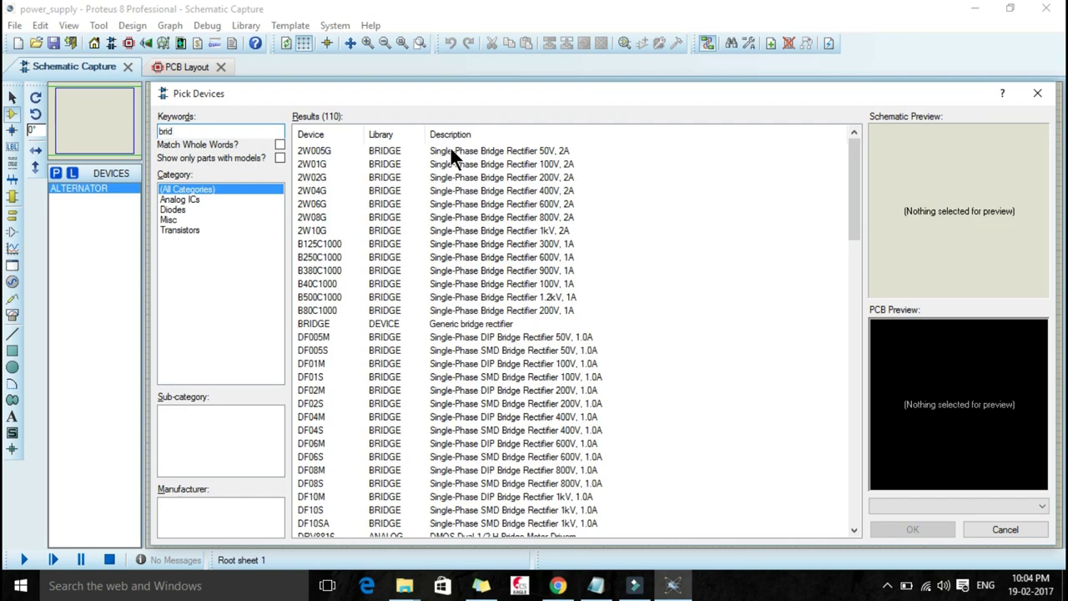
pyautogui.click(542, 152)
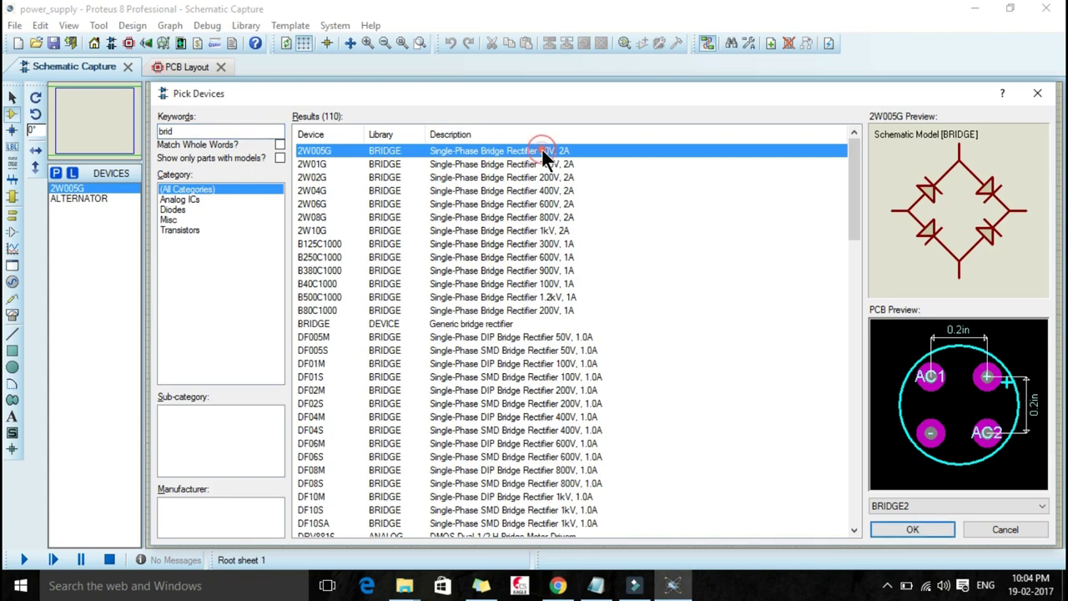
# - Search 'capacitor', filter to Generic capacitors, and add CAP-ELEC and CAP
pyautogui.doubleClick(190, 132)
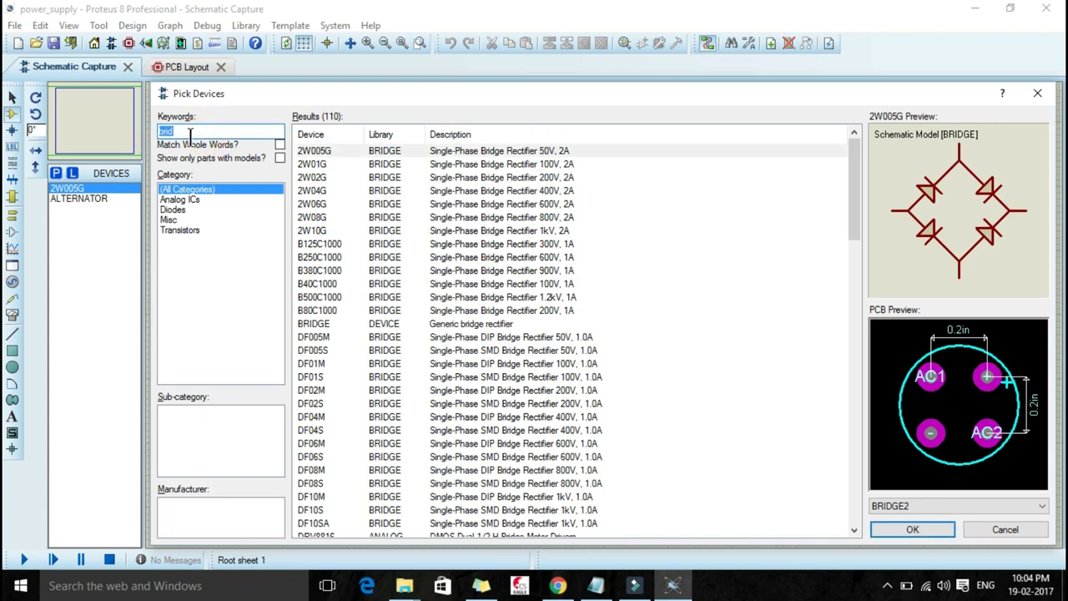
pyautogui.write('cap')
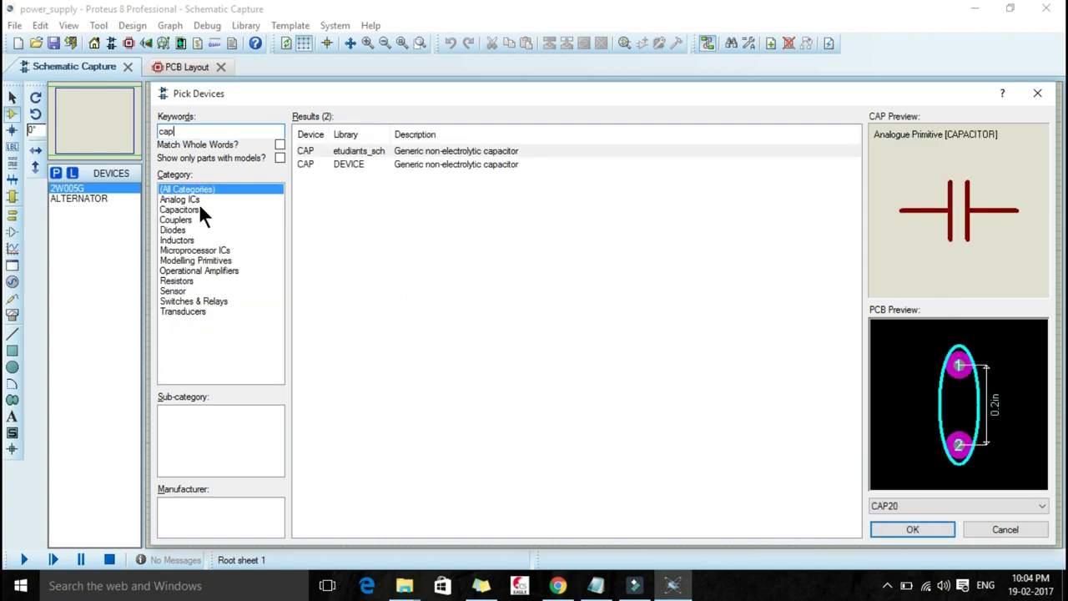
pyautogui.write('acitor')
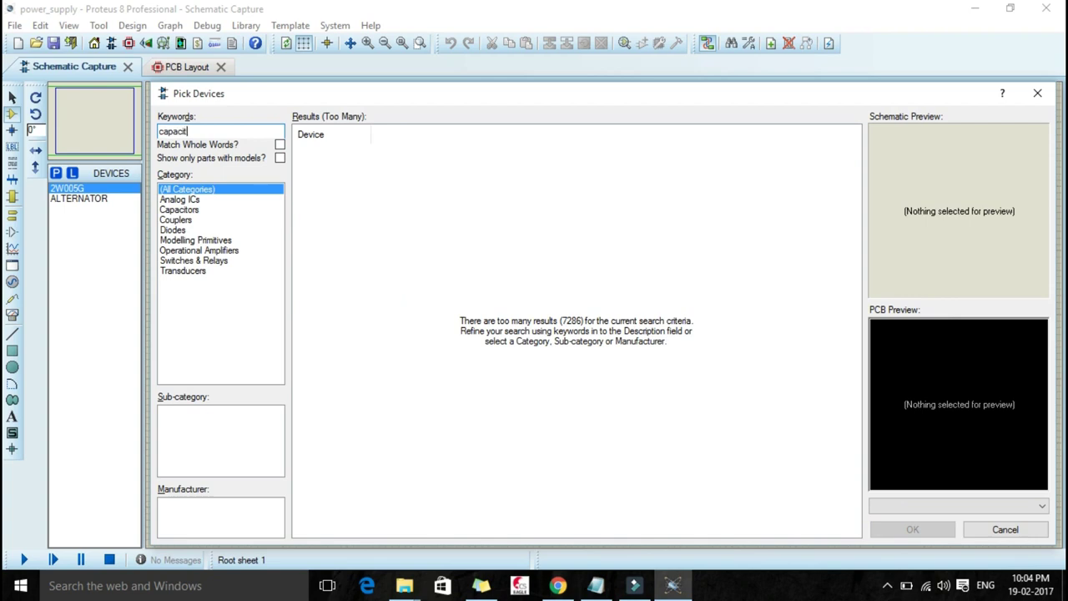
pyautogui.click(193, 210)
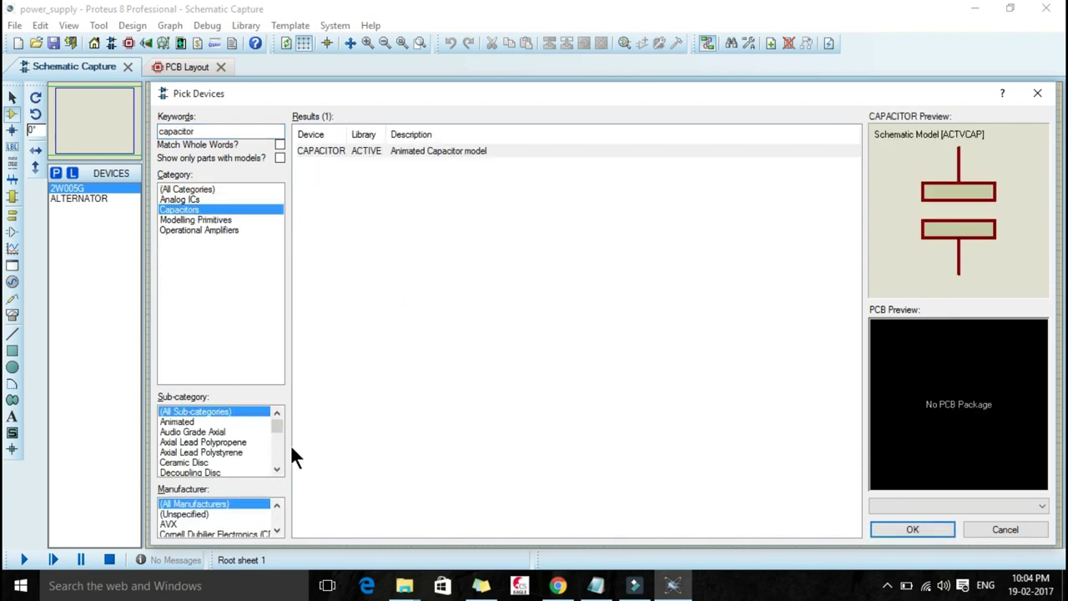
pyautogui.moveTo(276, 428); pyautogui.dragTo(275, 435)
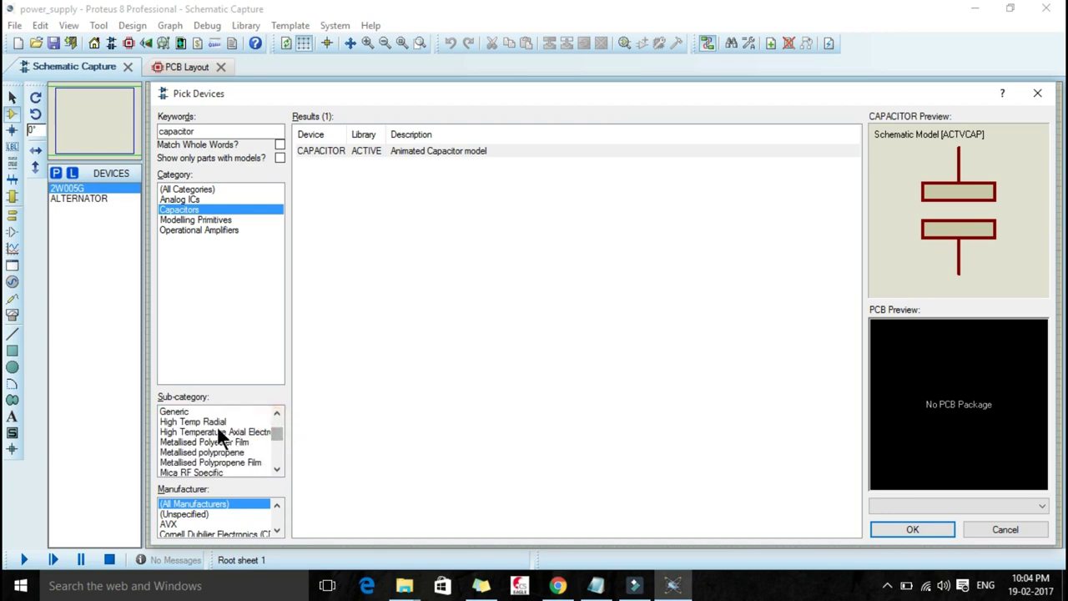
pyautogui.click(178, 411)
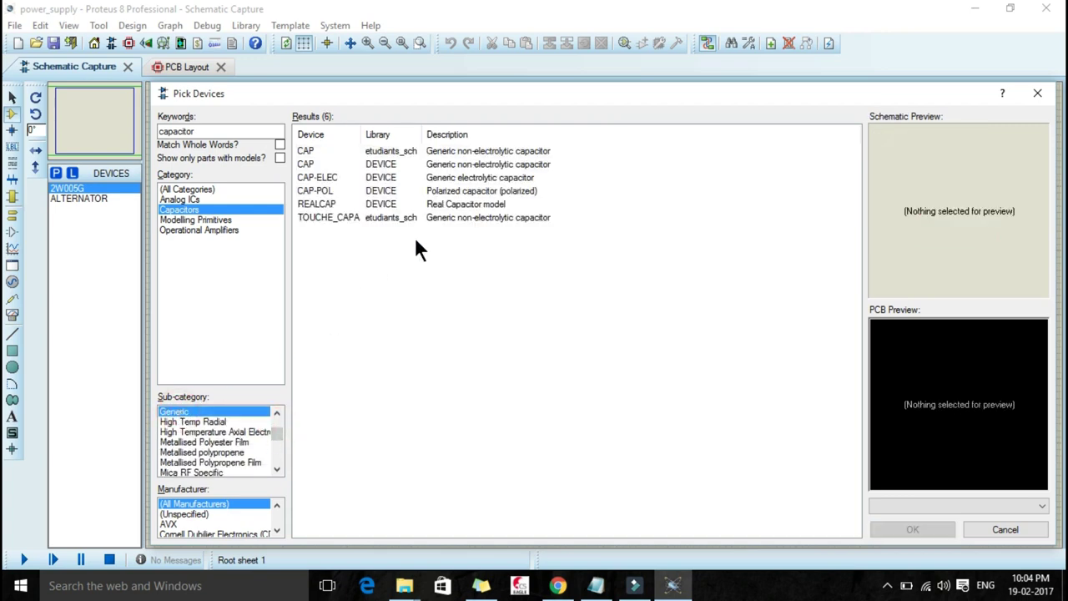
pyautogui.click(325, 179)
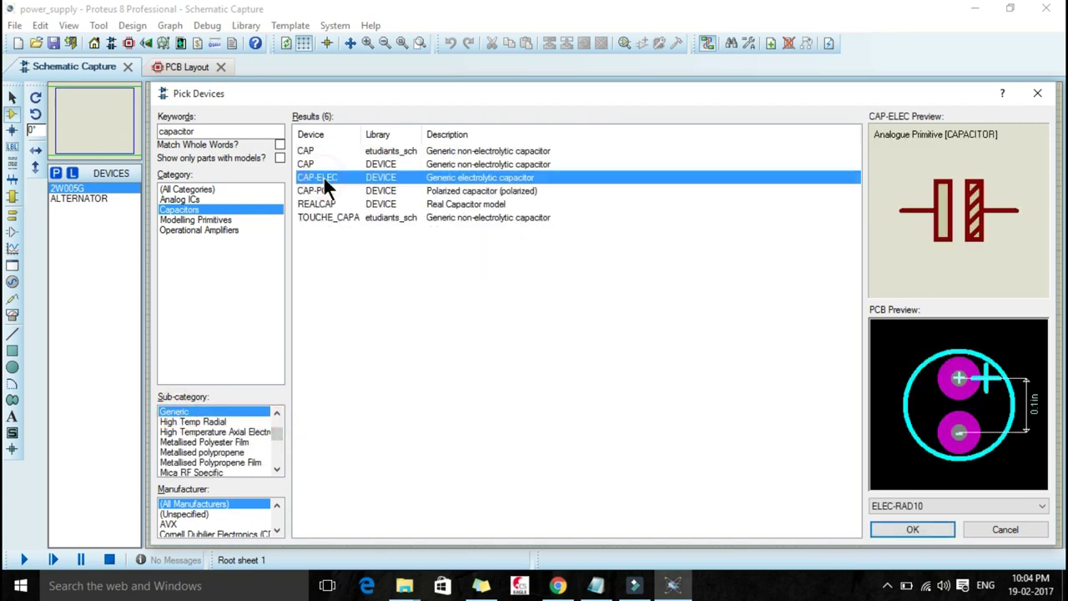
pyautogui.doubleClick(324, 177)
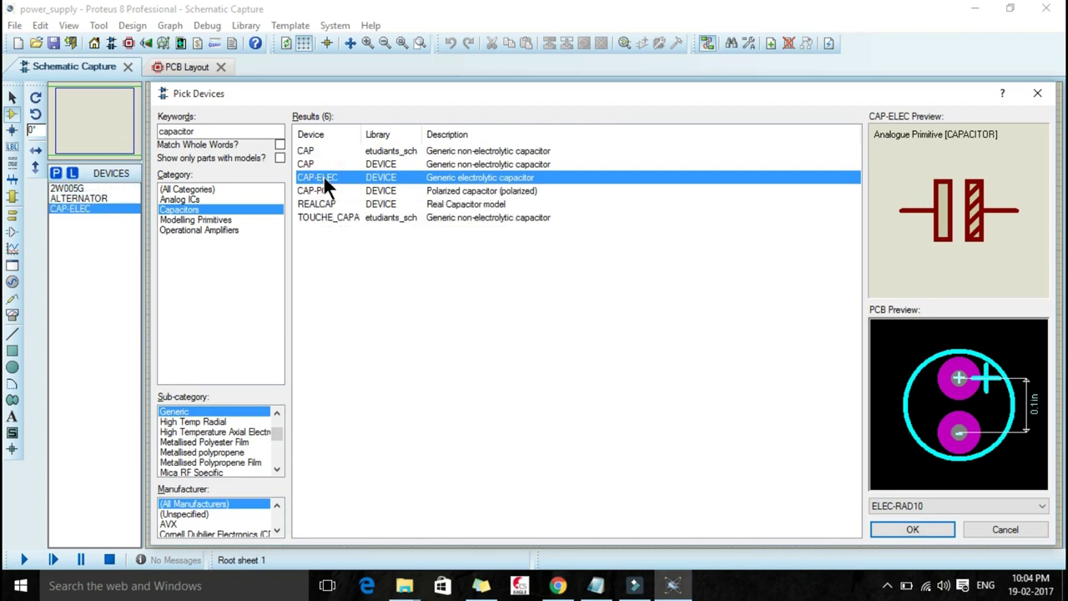
pyautogui.click(386, 164)
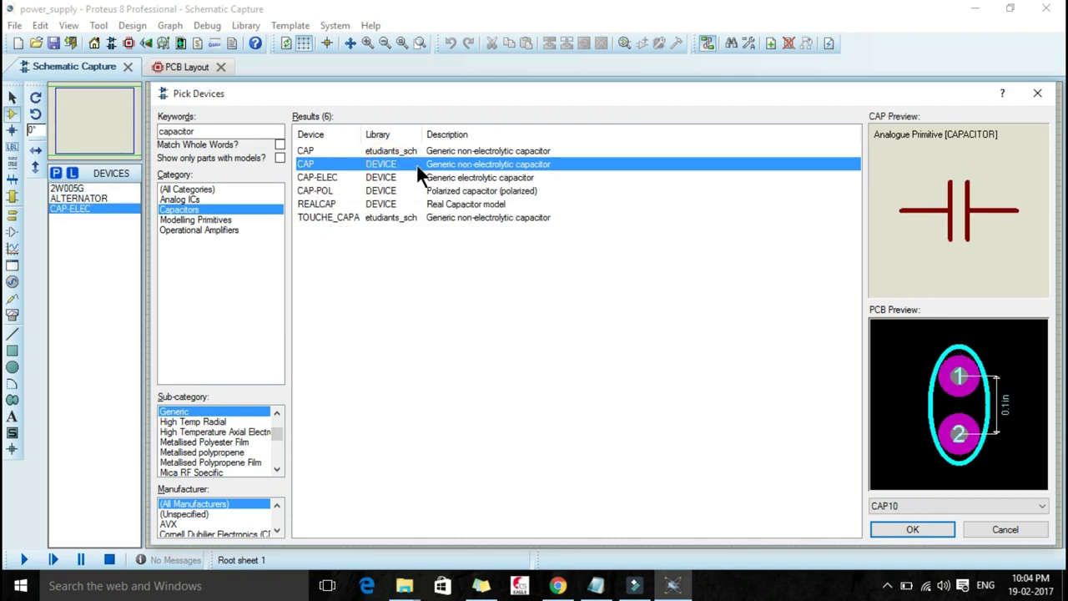
pyautogui.doubleClick(449, 164)
pyautogui.doubleClick(208, 131)
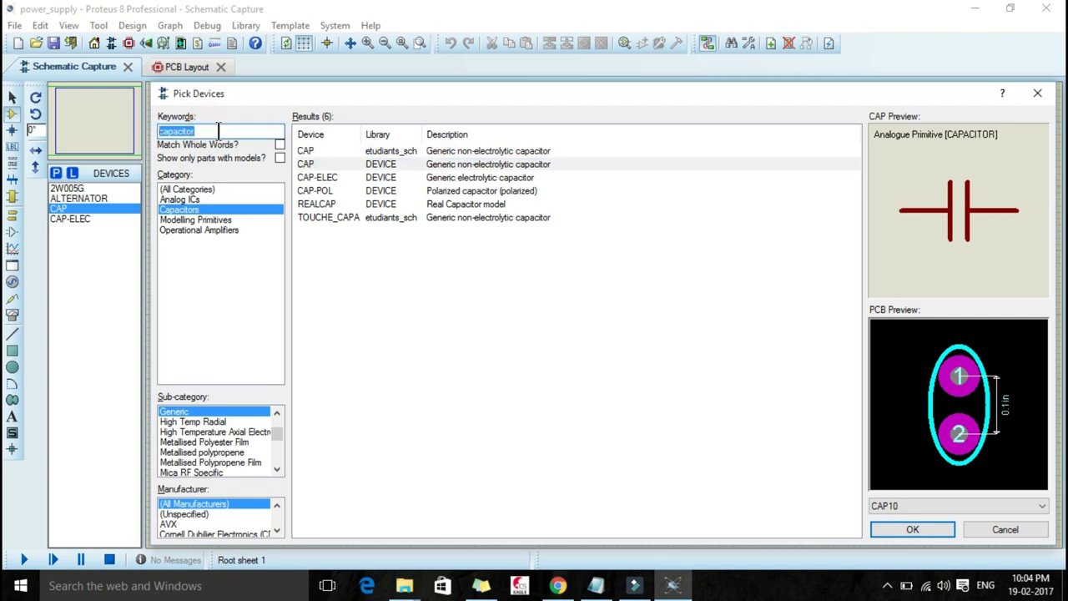
# - Add the 7809 ANALOG regulator from the search results and close Pick Devices
pyautogui.write('7809')
pyautogui.click(364, 148)
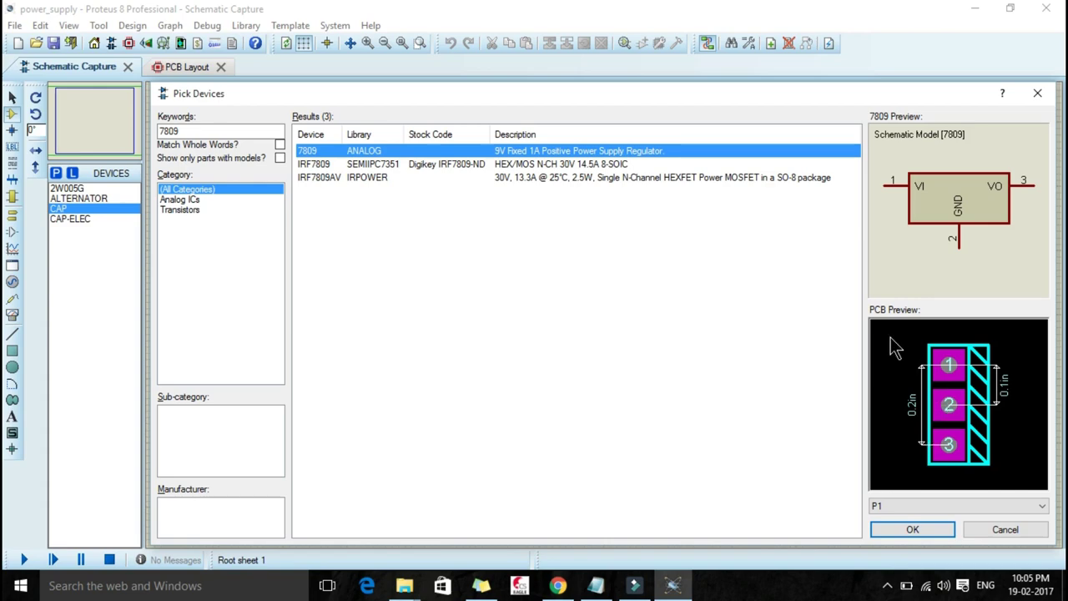
pyautogui.click(911, 529)
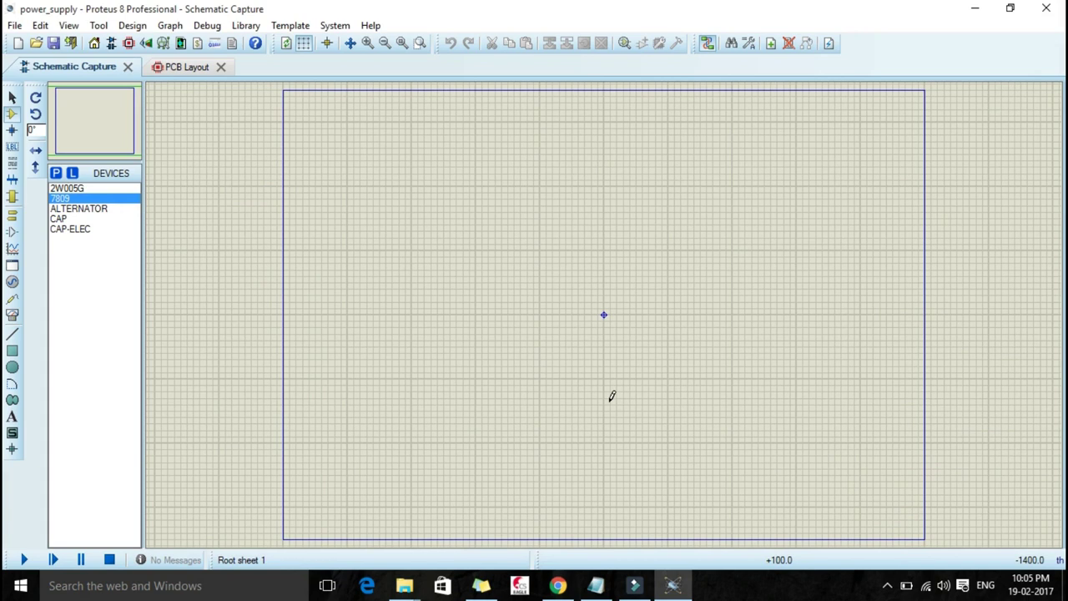
# - Zoom into the upper-left sheet and place the alternator and 2W005G bridge rectifier BR1
pyautogui.click(420, 44)
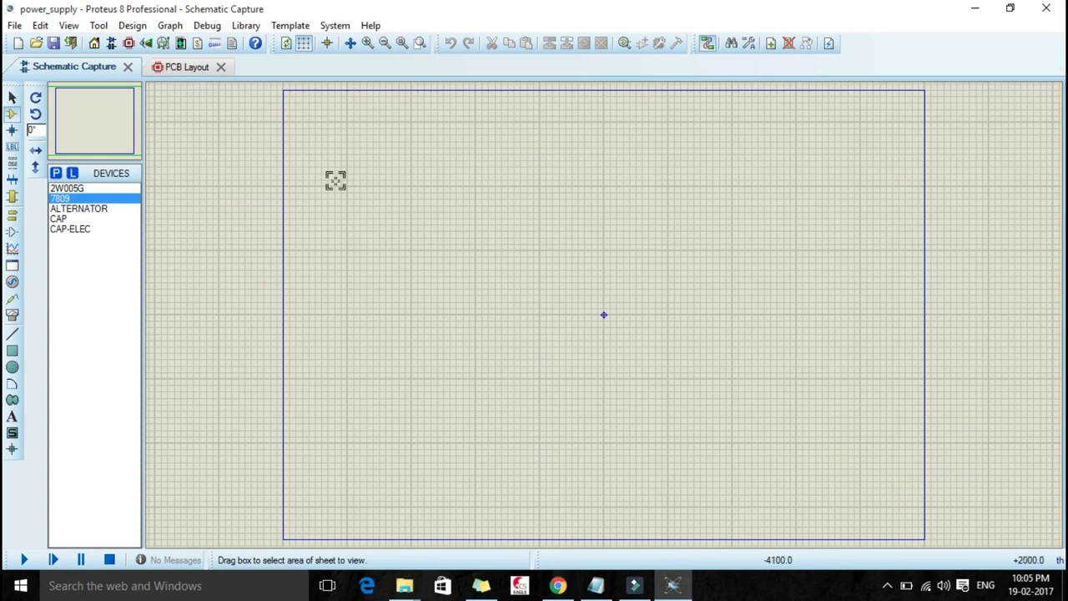
pyautogui.moveTo(334, 180); pyautogui.dragTo(806, 384)
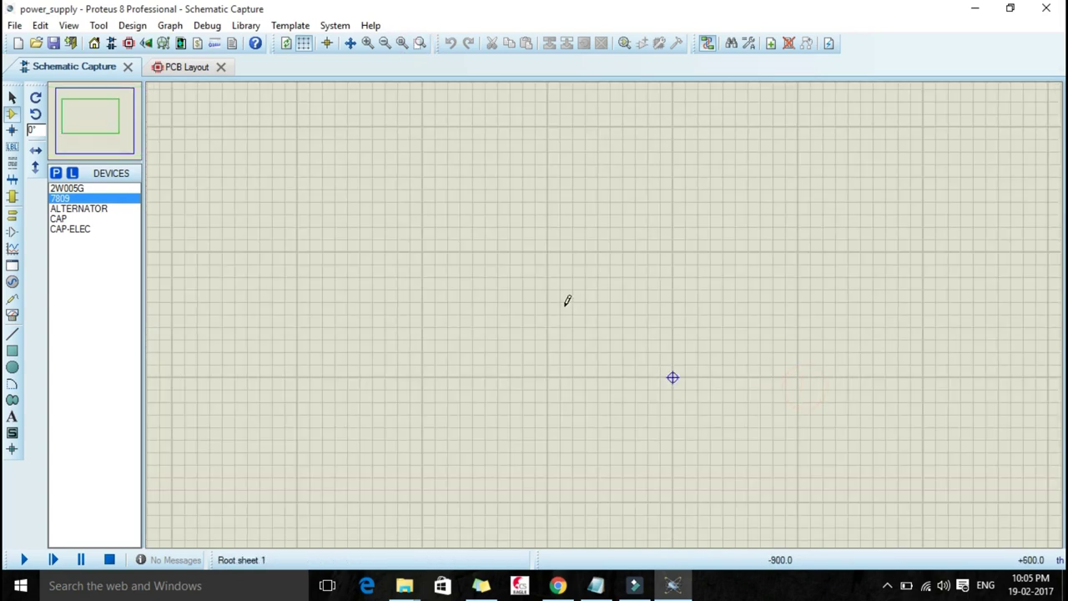
pyautogui.click(93, 213)
pyautogui.click(286, 248)
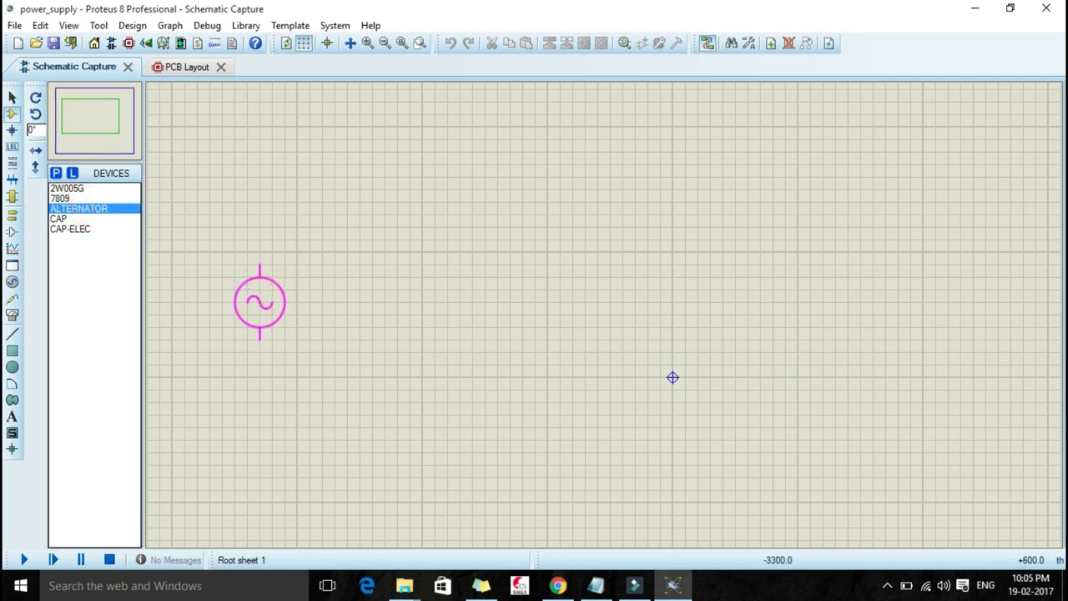
pyautogui.click(264, 310)
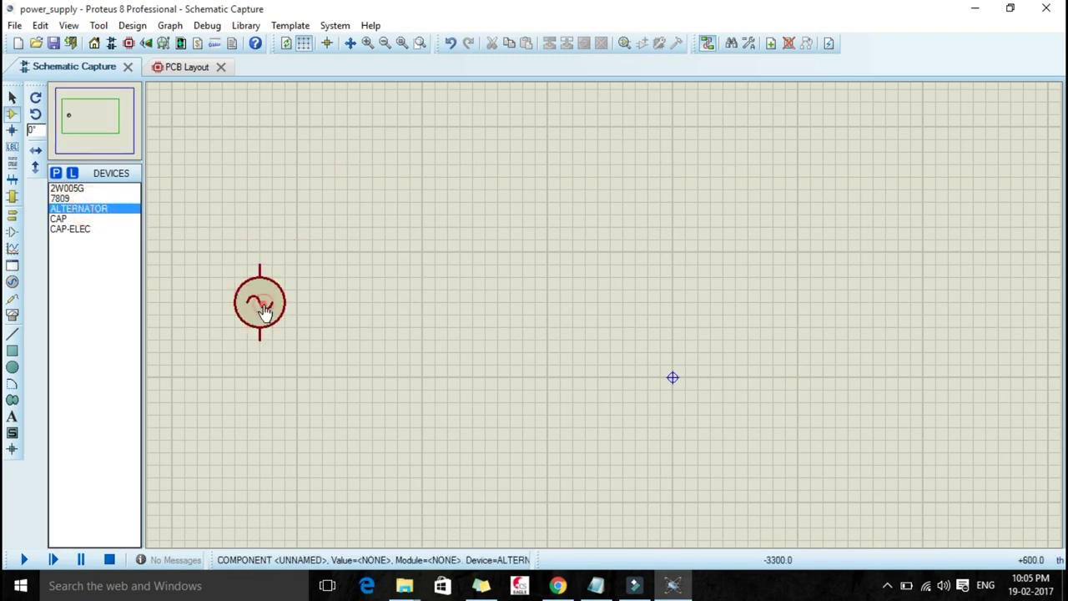
pyautogui.click(75, 188)
pyautogui.click(398, 257)
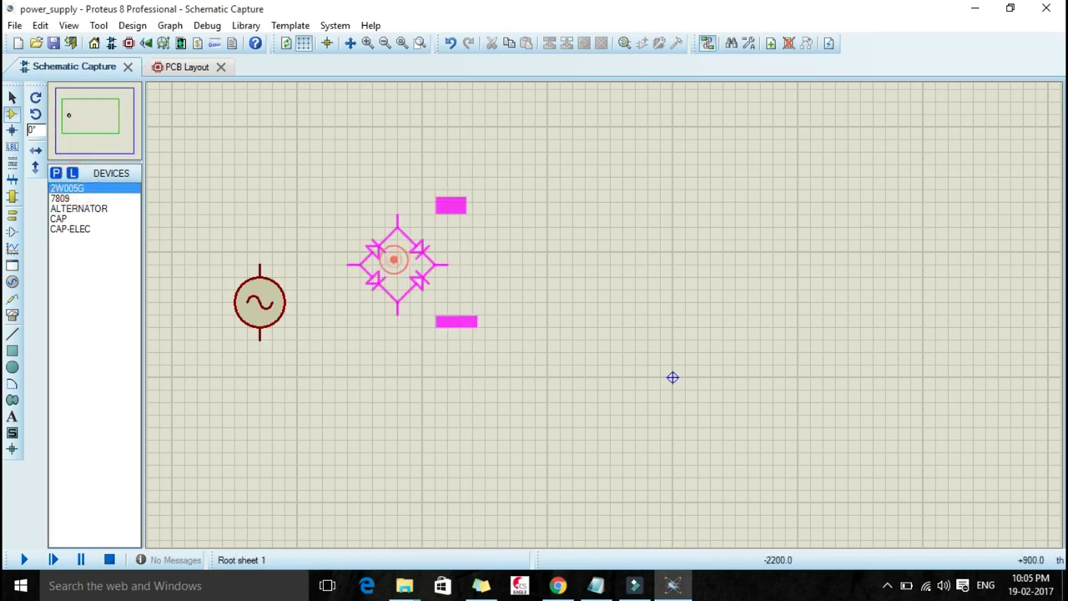
pyautogui.click(397, 301)
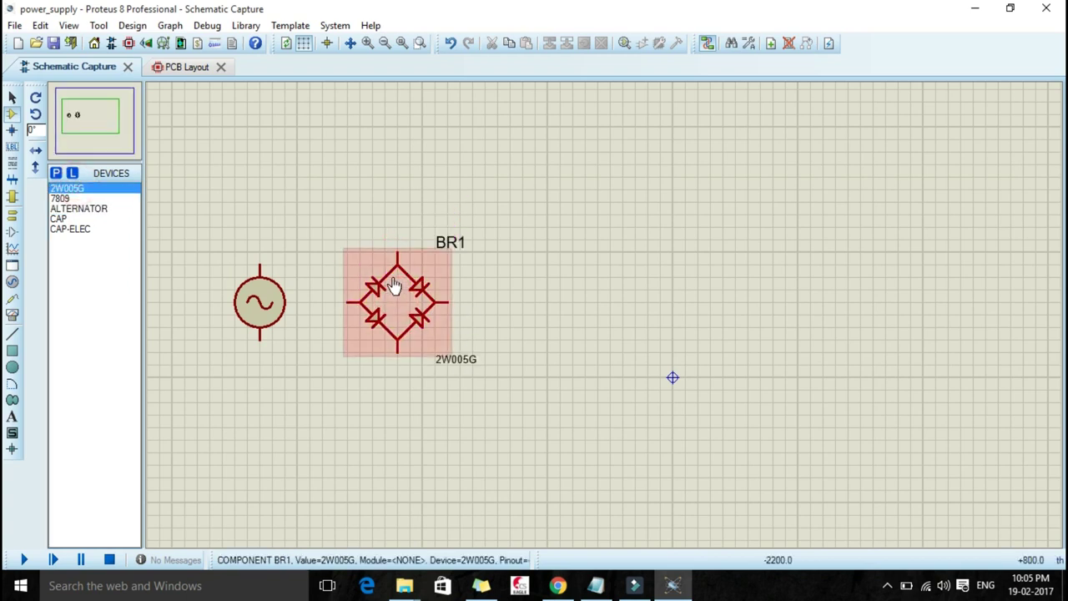
# - Place electrolytic capacitor C1 vertically, plus on top, right of the bridge rectifier
pyautogui.click(78, 228)
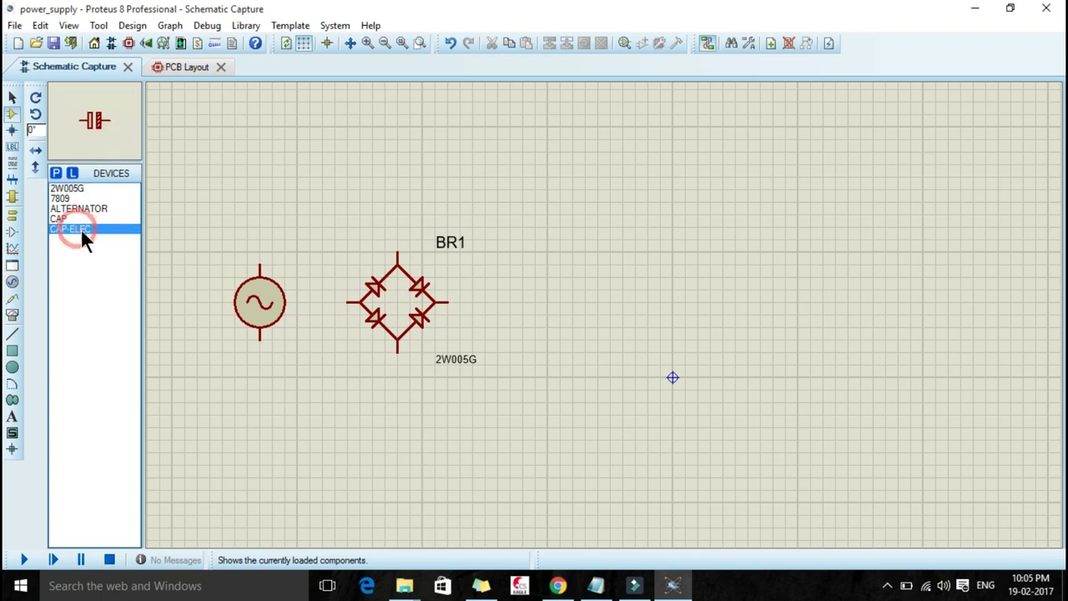
pyautogui.click(506, 287)
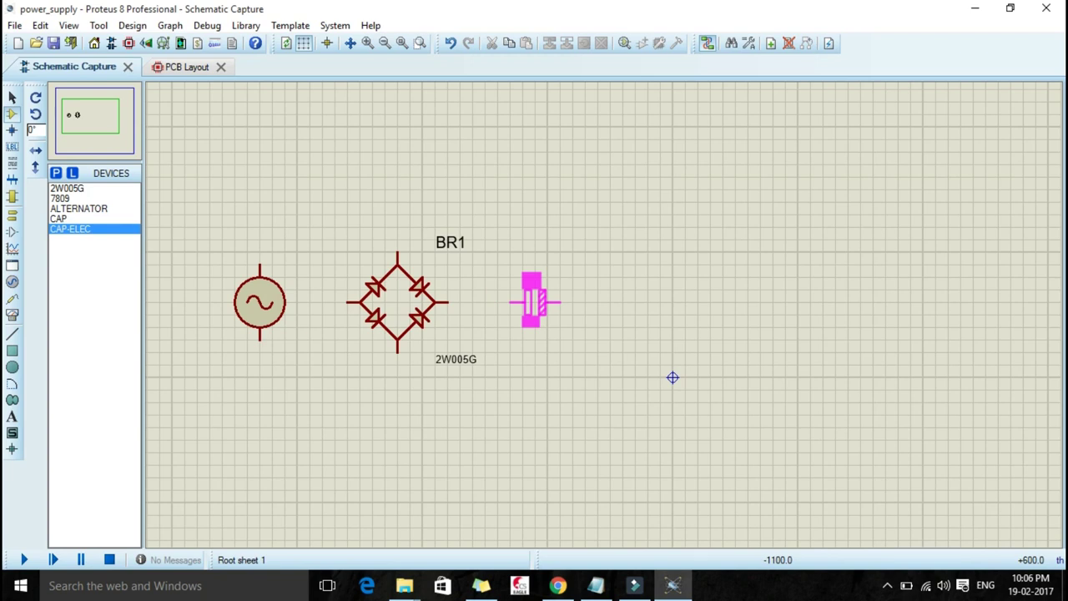
pyautogui.press('KP_Add')
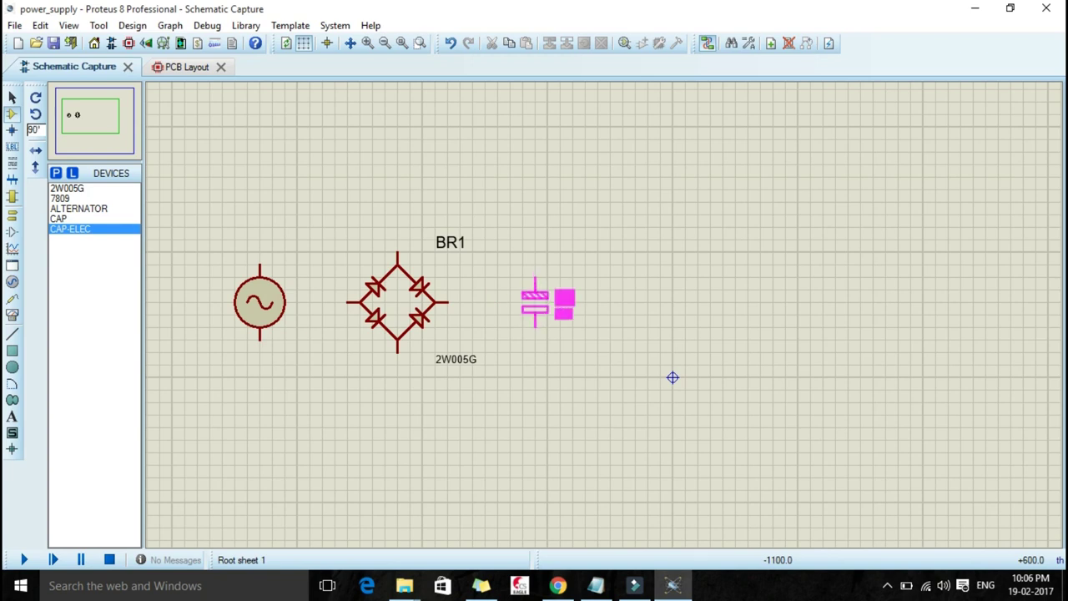
pyautogui.press('KP_Add')
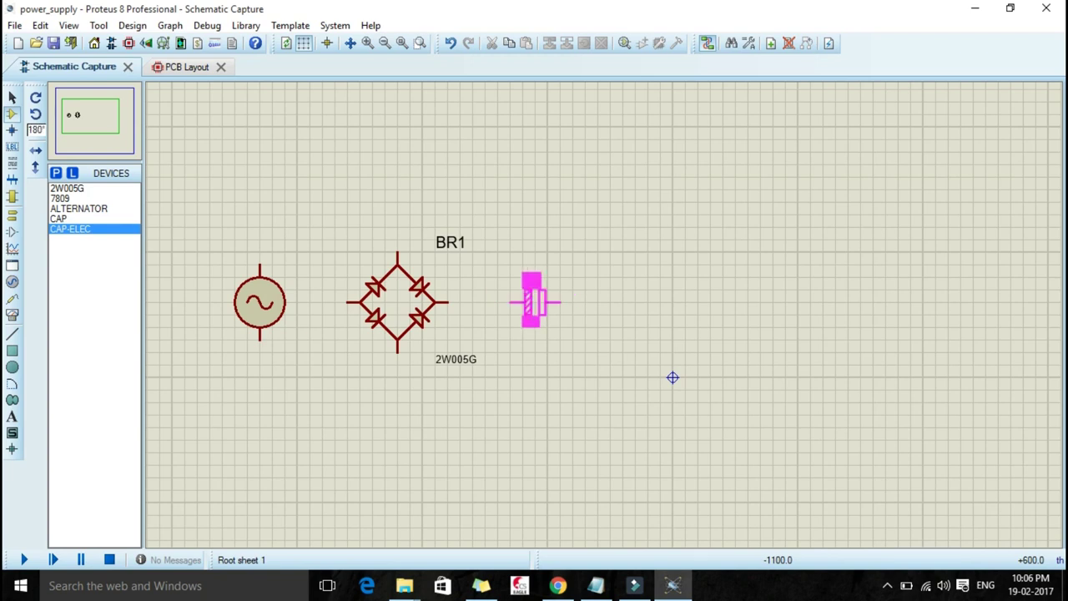
pyautogui.press('KP_Add')
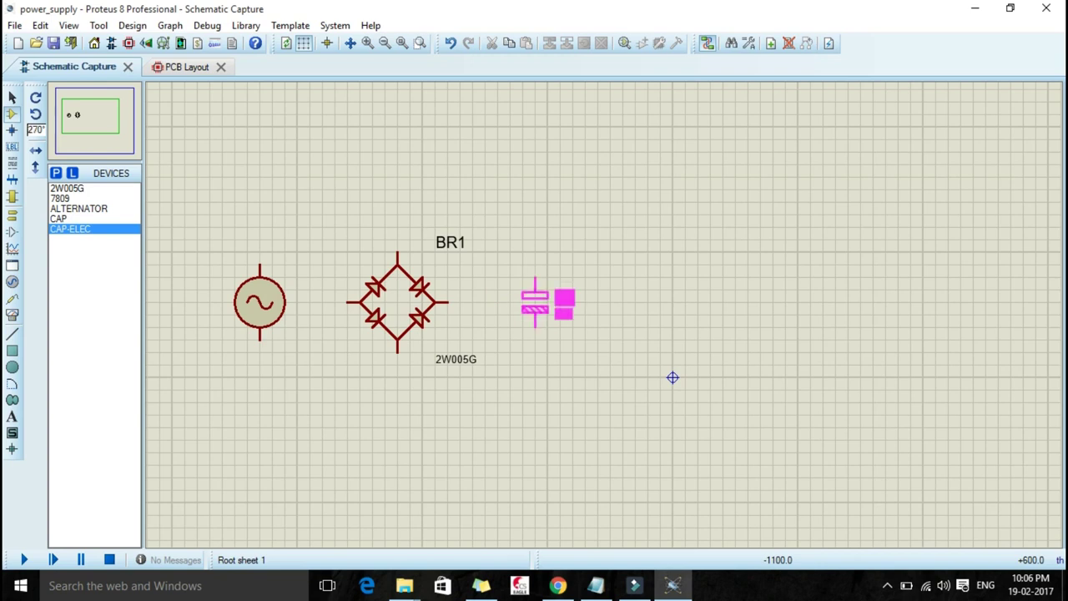
pyautogui.click(534, 290)
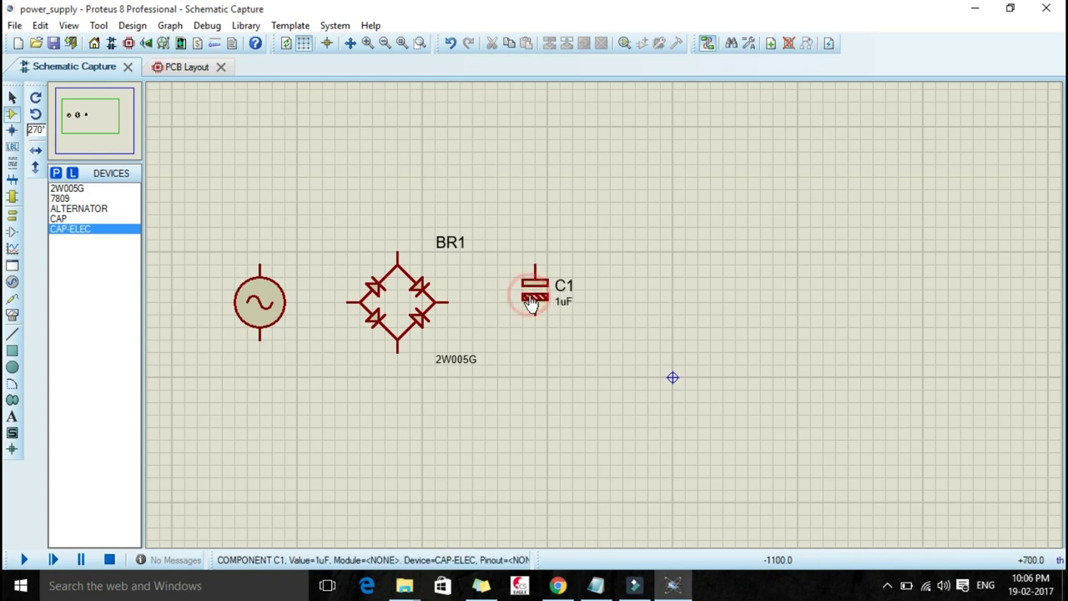
# - Place regulator U1 (7809) horizontally, then start placing capacitor CAP rotated 90° right of it
pyautogui.click(61, 197)
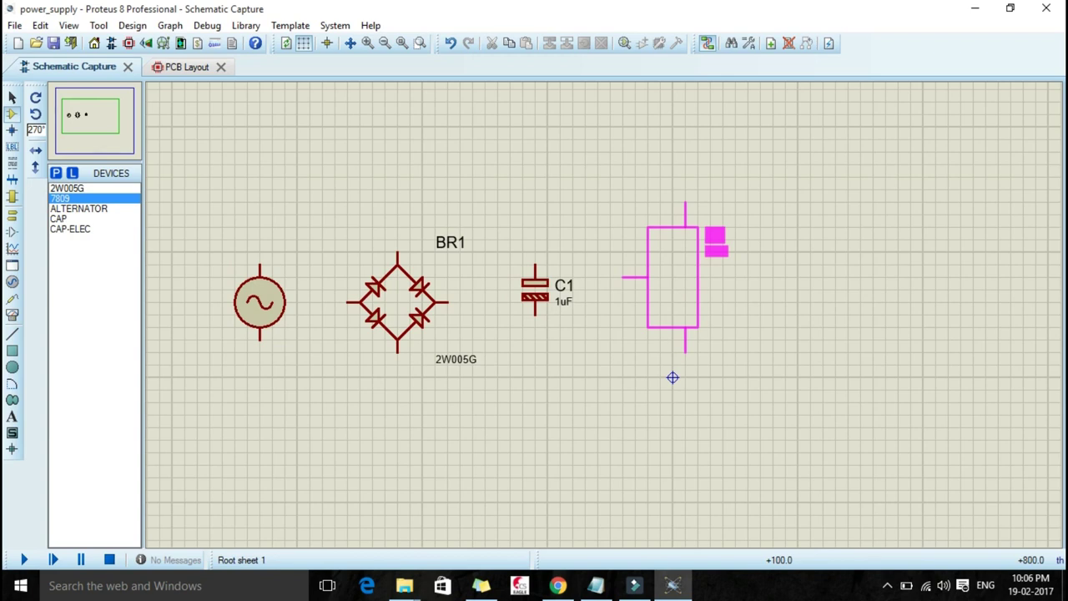
pyautogui.press('KP_Add')
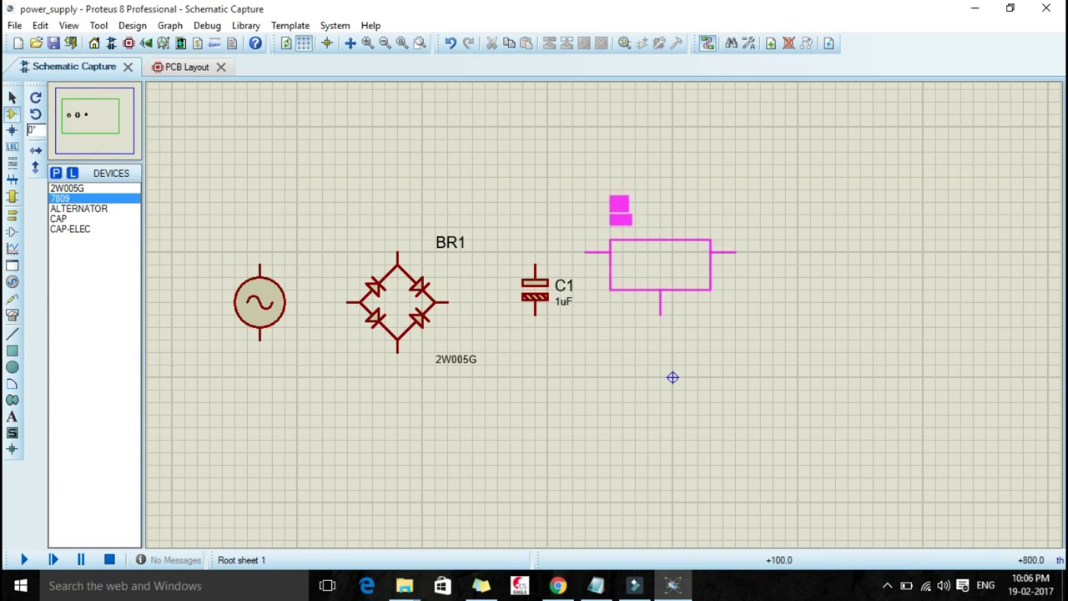
pyautogui.click(685, 266)
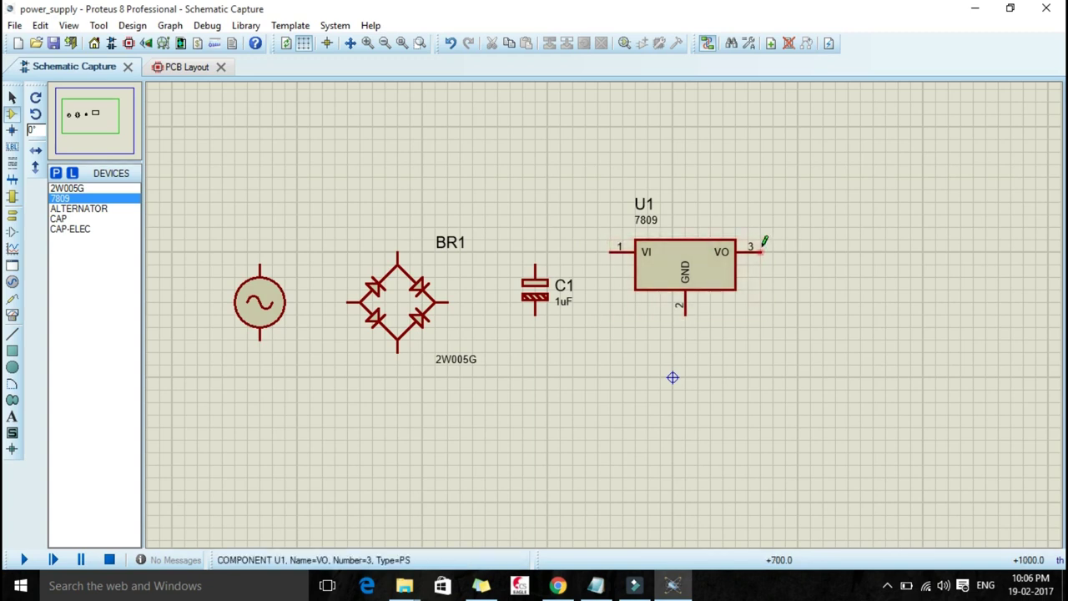
pyautogui.click(60, 218)
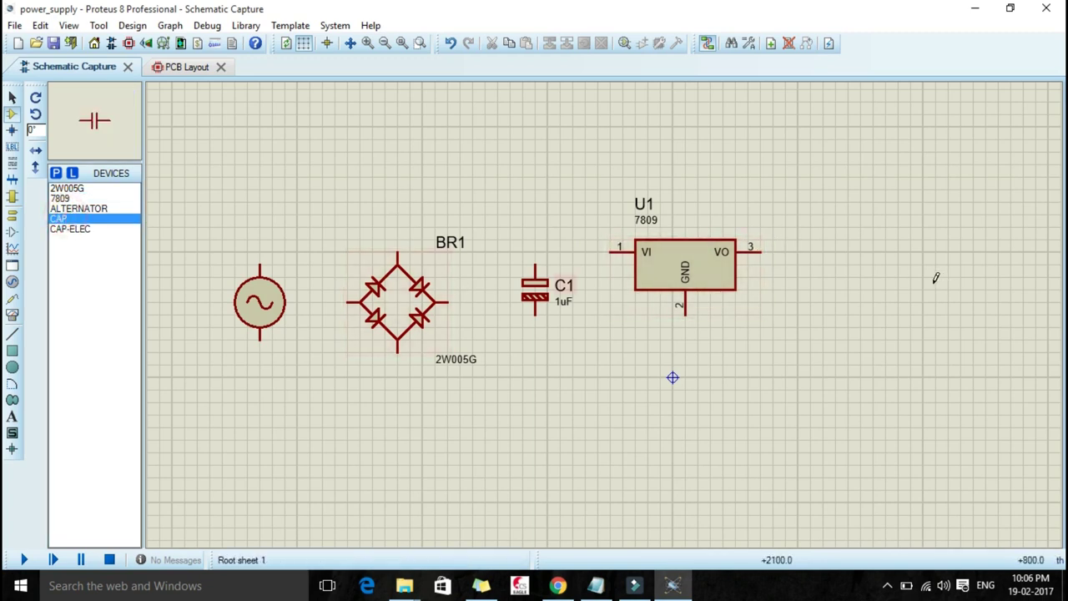
pyautogui.click(876, 284)
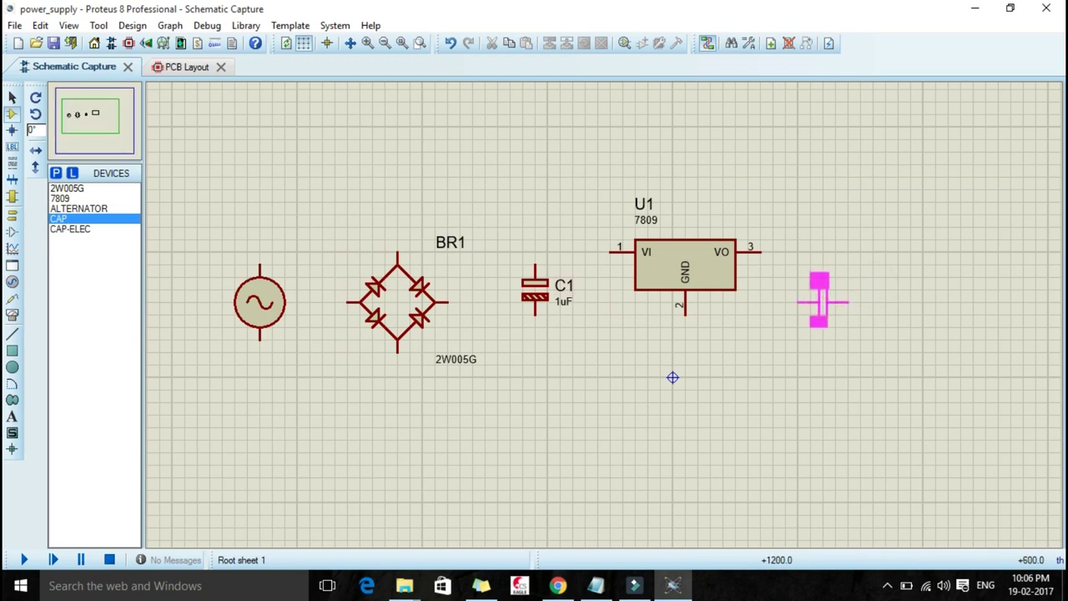
pyautogui.press('KP_Add')
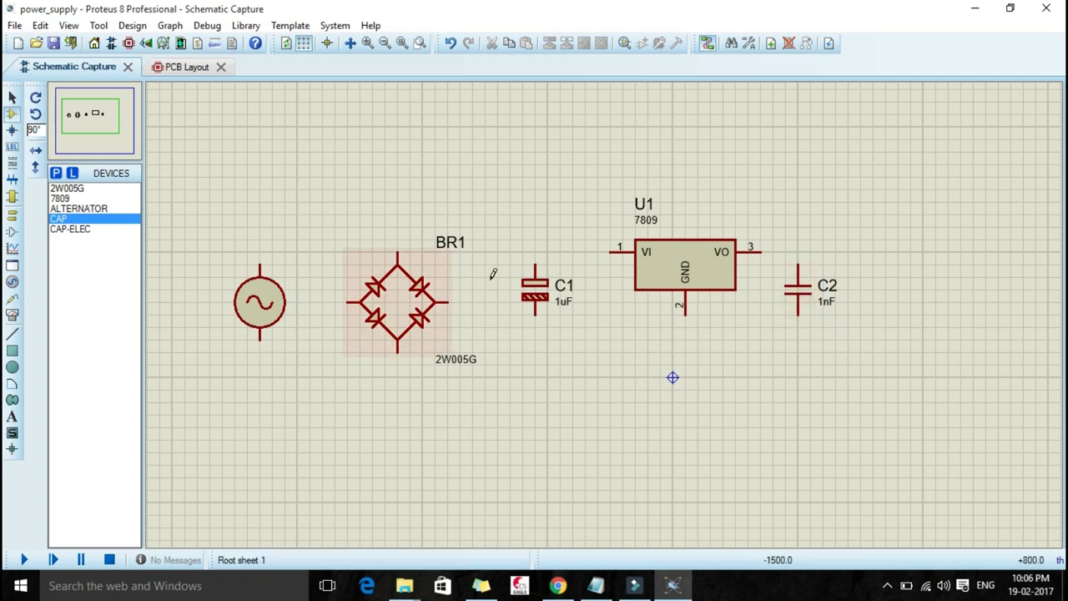
pyautogui.click(260, 259)
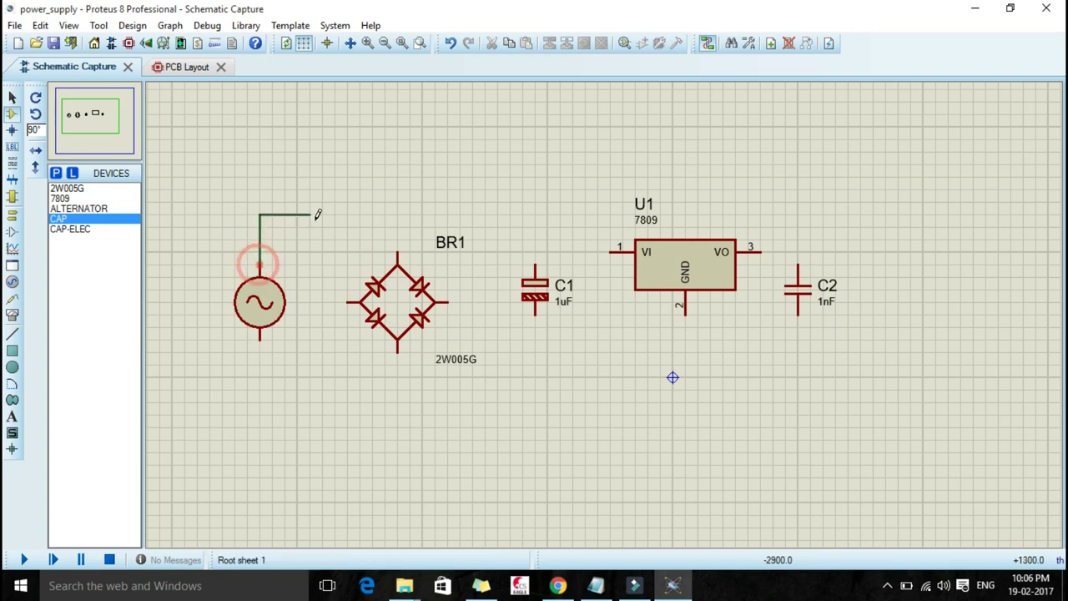
pyautogui.click(397, 234)
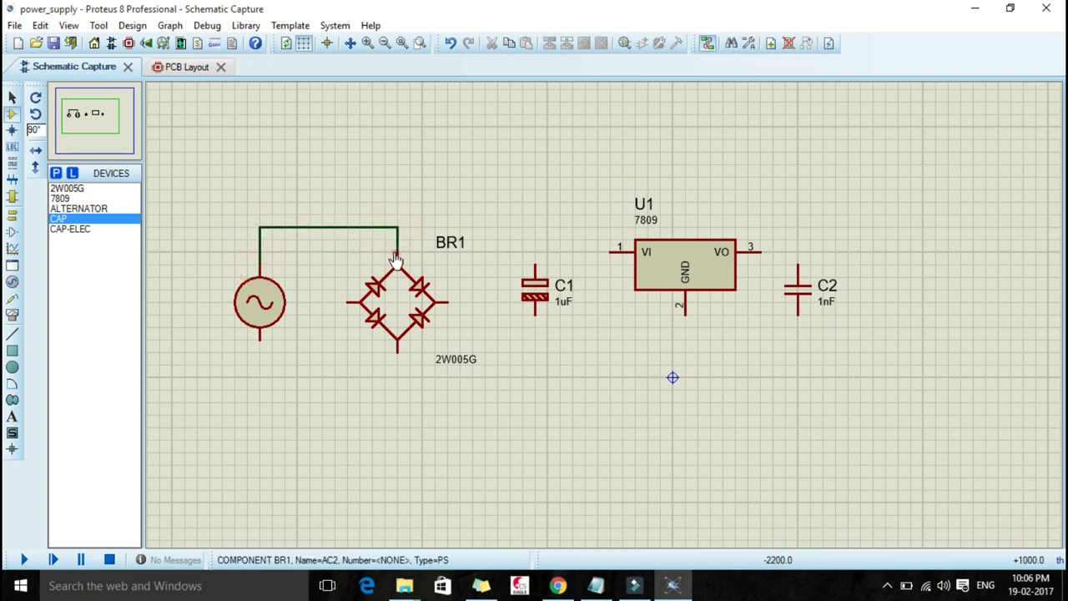
pyautogui.click(260, 338)
pyautogui.click(397, 362)
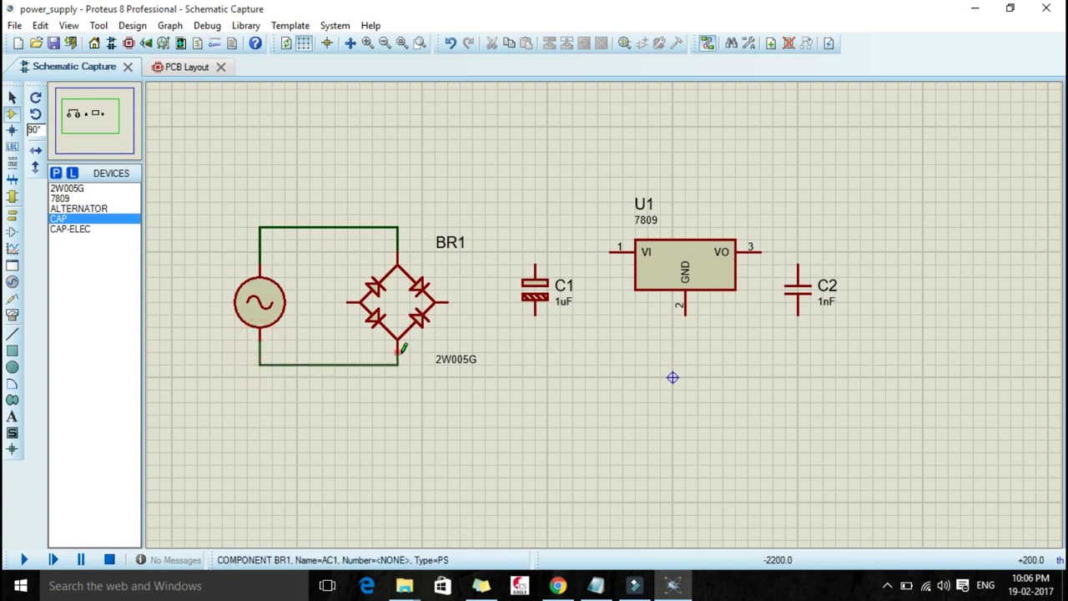
pyautogui.click(449, 304)
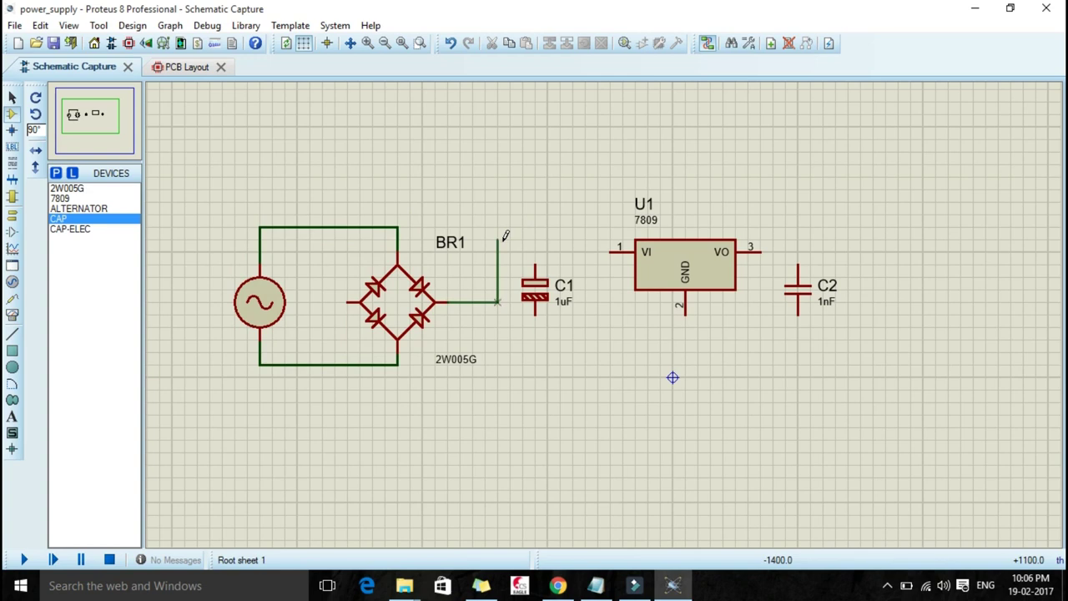
pyautogui.click(537, 268)
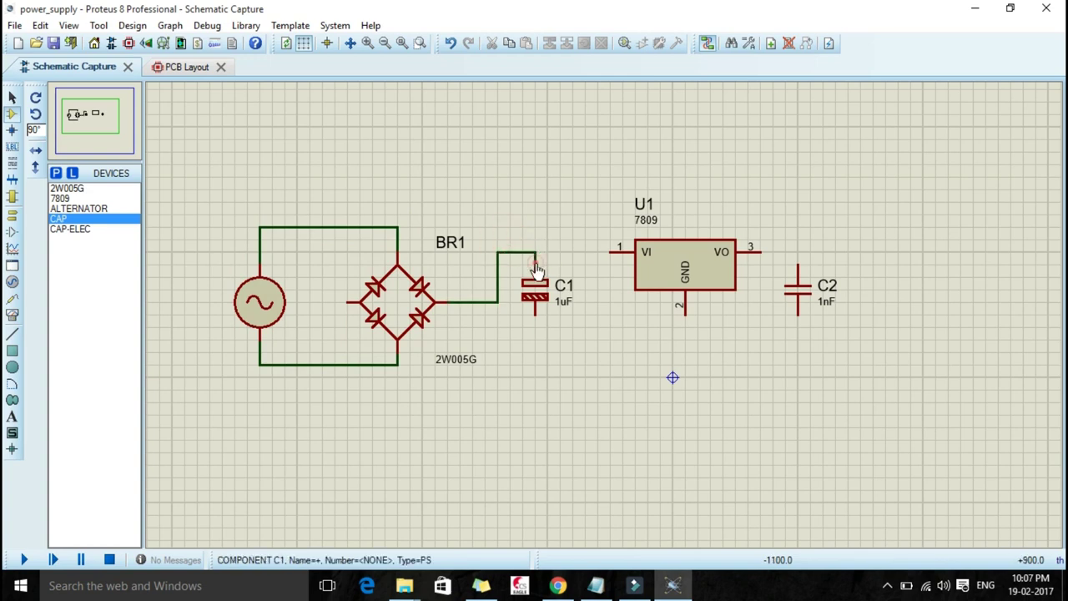
pyautogui.click(346, 300)
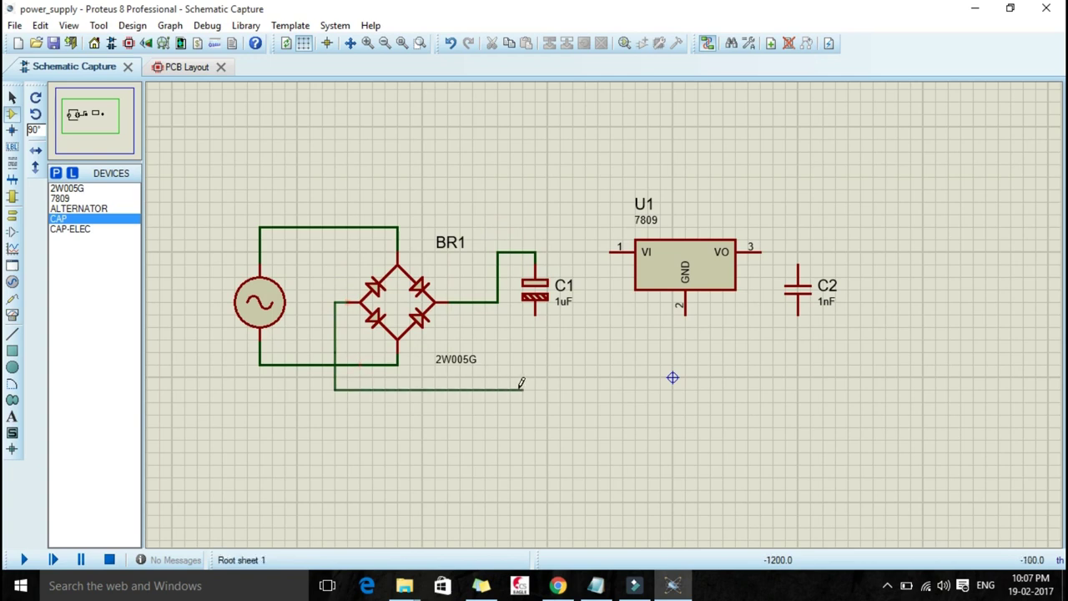
pyautogui.click(539, 317)
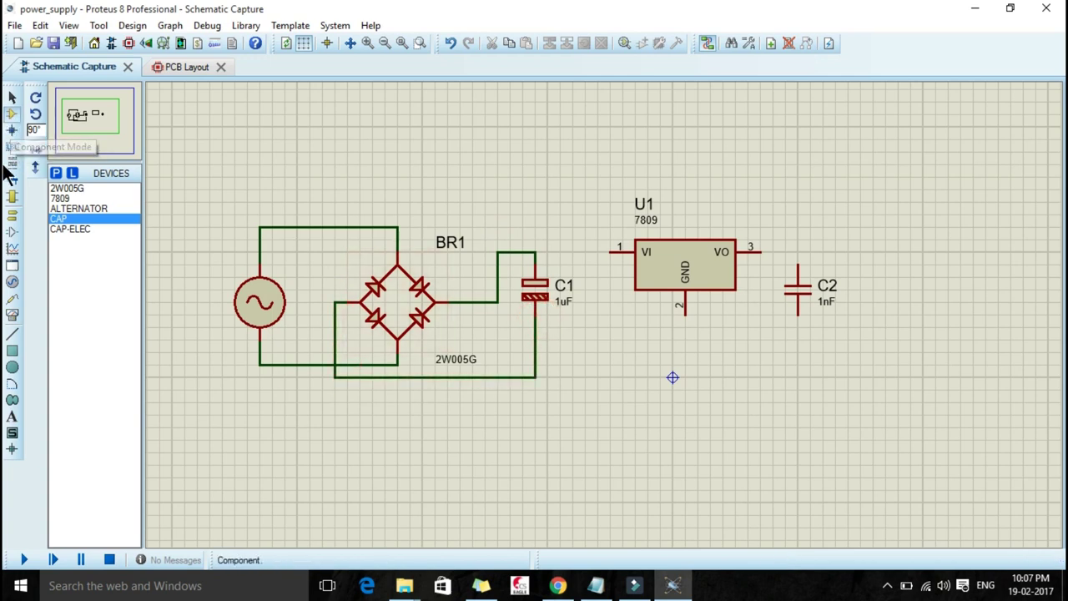
pyautogui.click(11, 98)
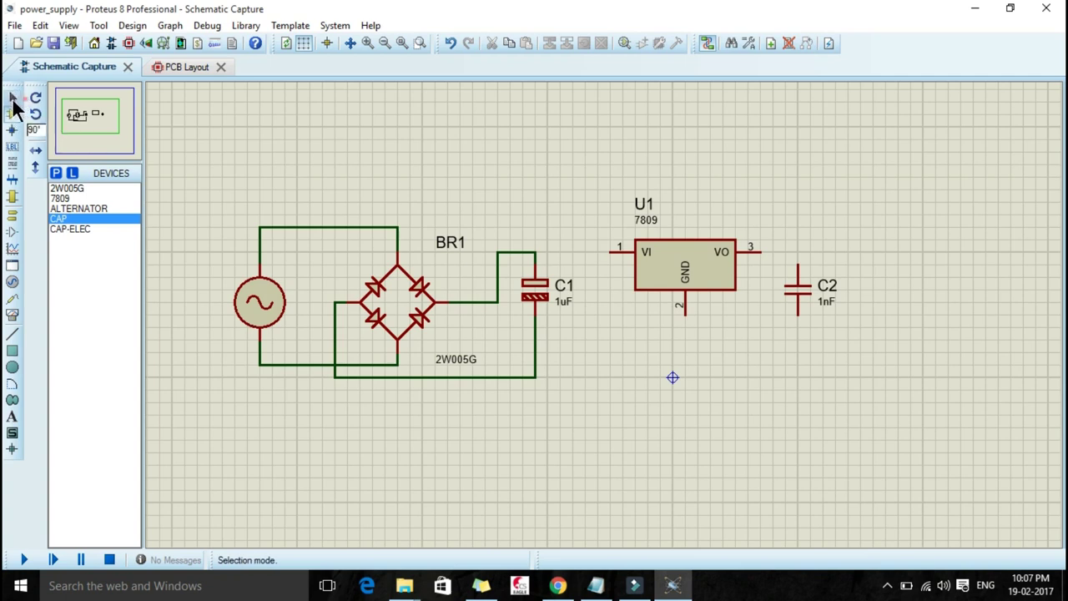
pyautogui.click(13, 113)
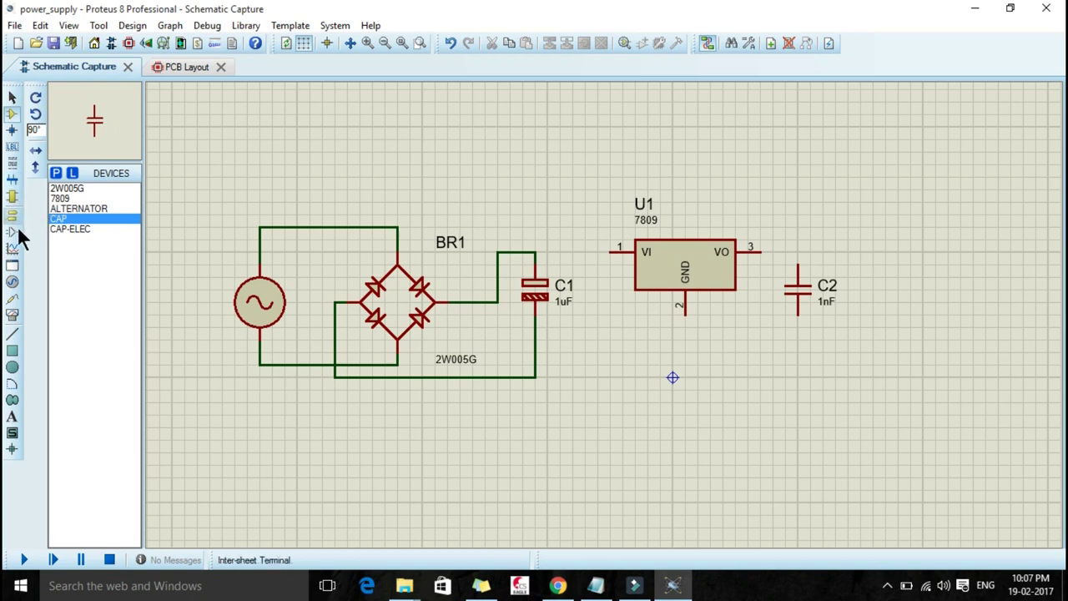
pyautogui.click(12, 132)
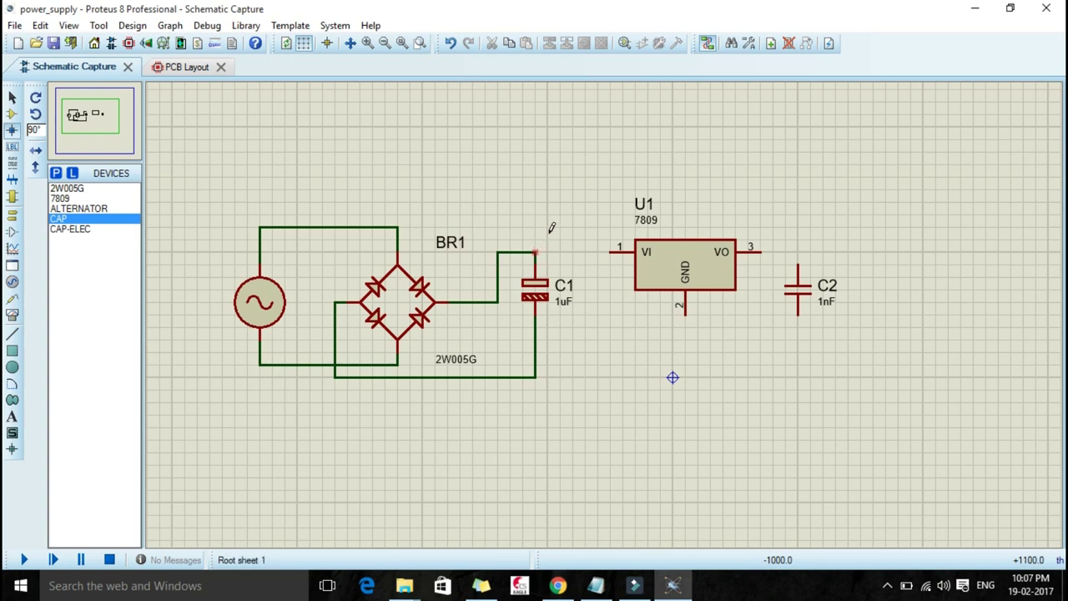
# - Wire U1's VI to C1's top line, GND to ground, VO to C2, and C2 to ground
pyautogui.click(614, 250)
pyautogui.click(535, 250)
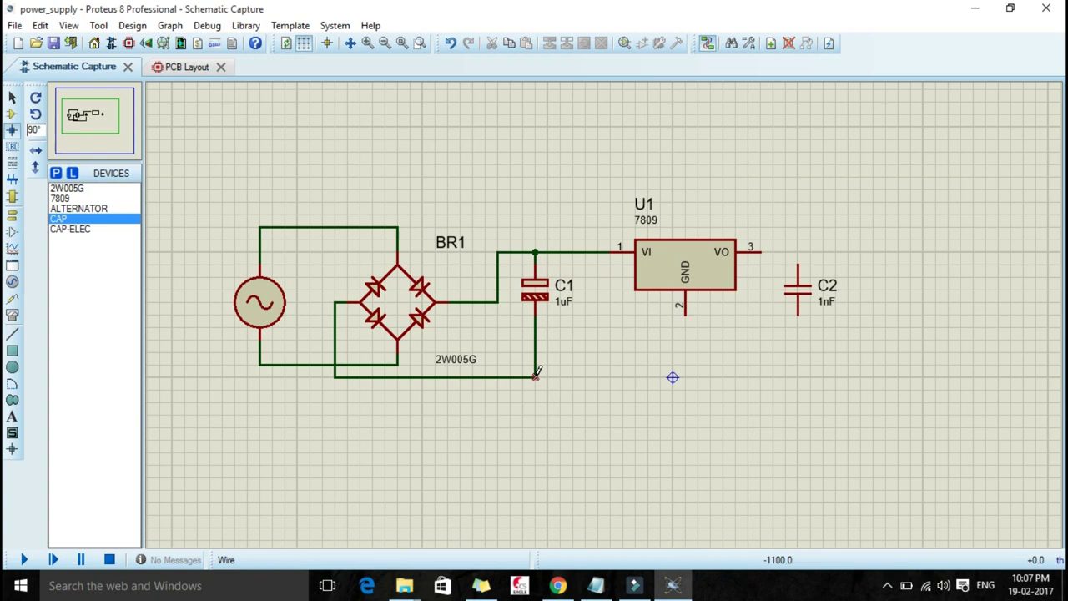
pyautogui.click(11, 98)
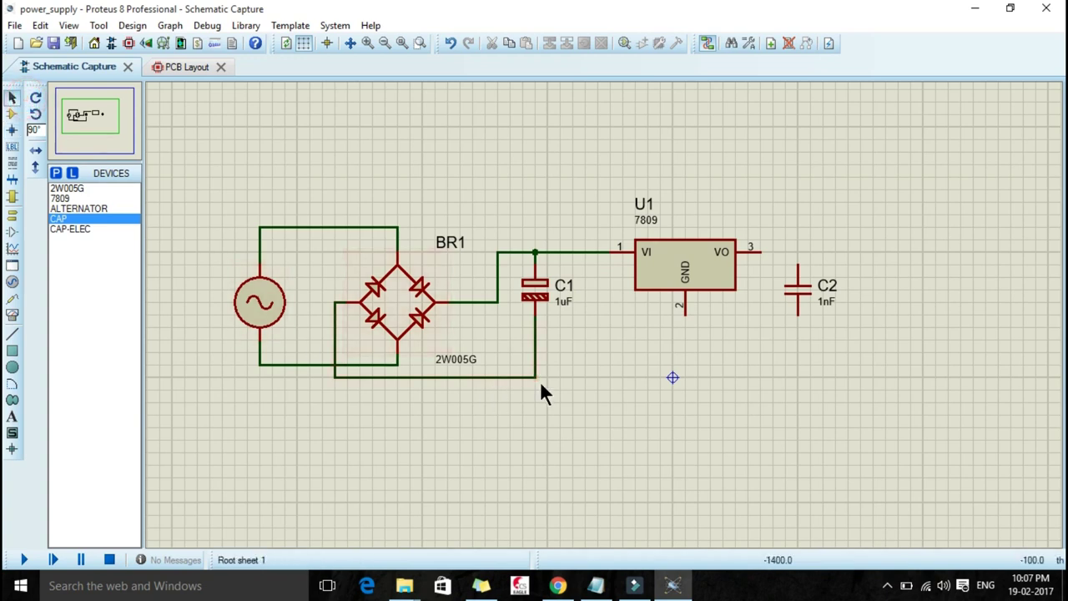
pyautogui.click(685, 316)
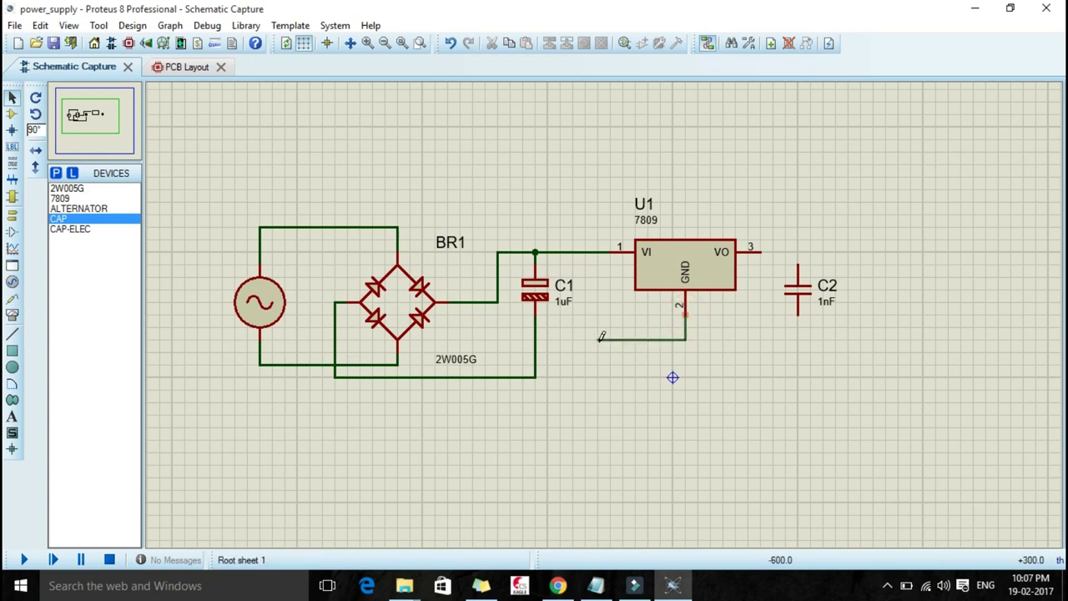
pyautogui.click(535, 377)
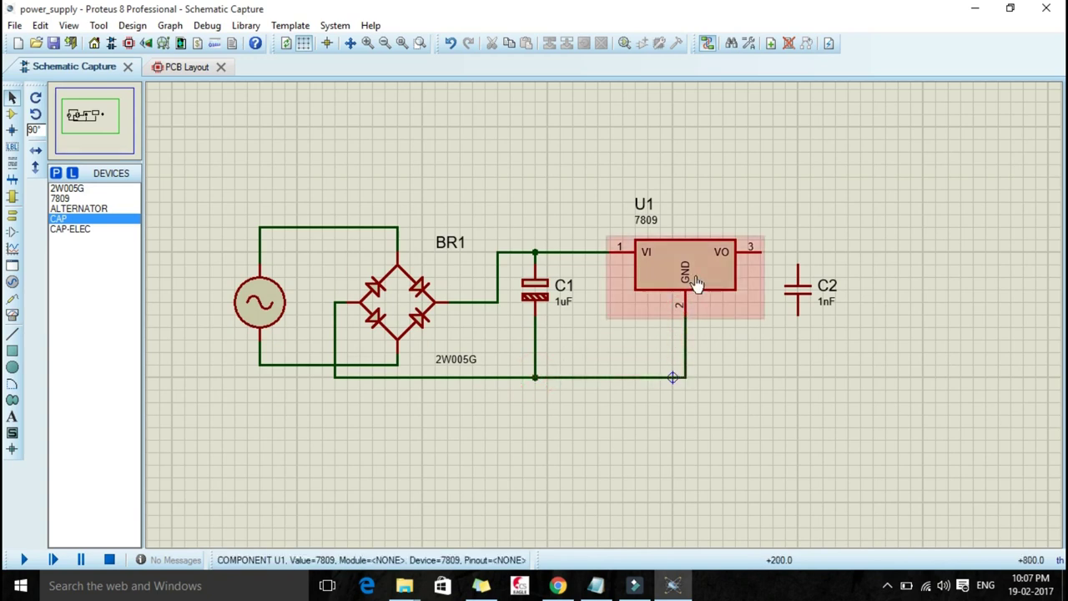
pyautogui.click(760, 250)
pyautogui.click(798, 258)
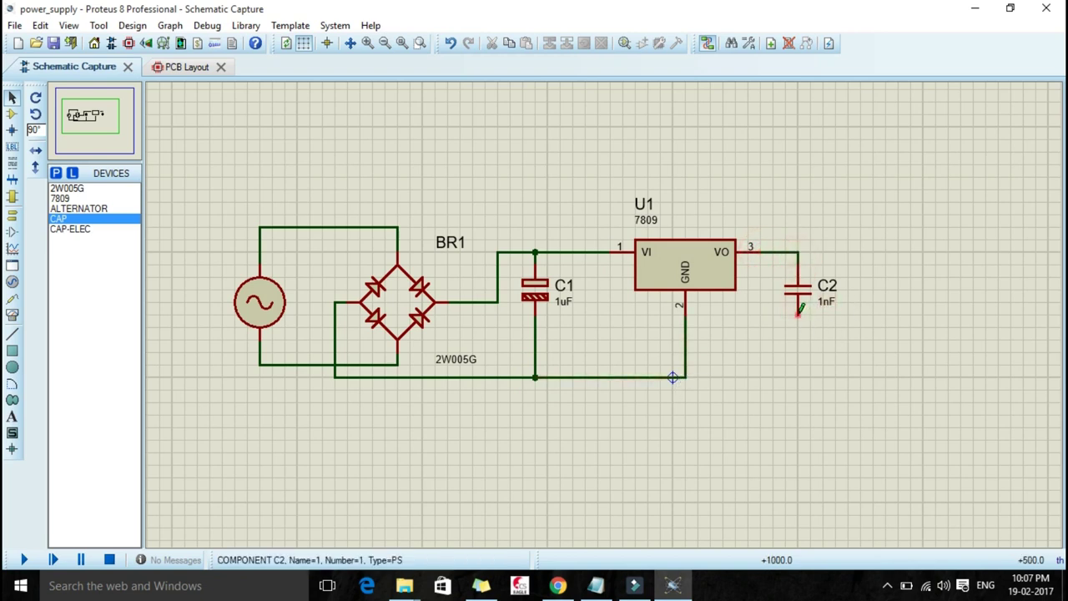
pyautogui.click(798, 314)
pyautogui.click(686, 377)
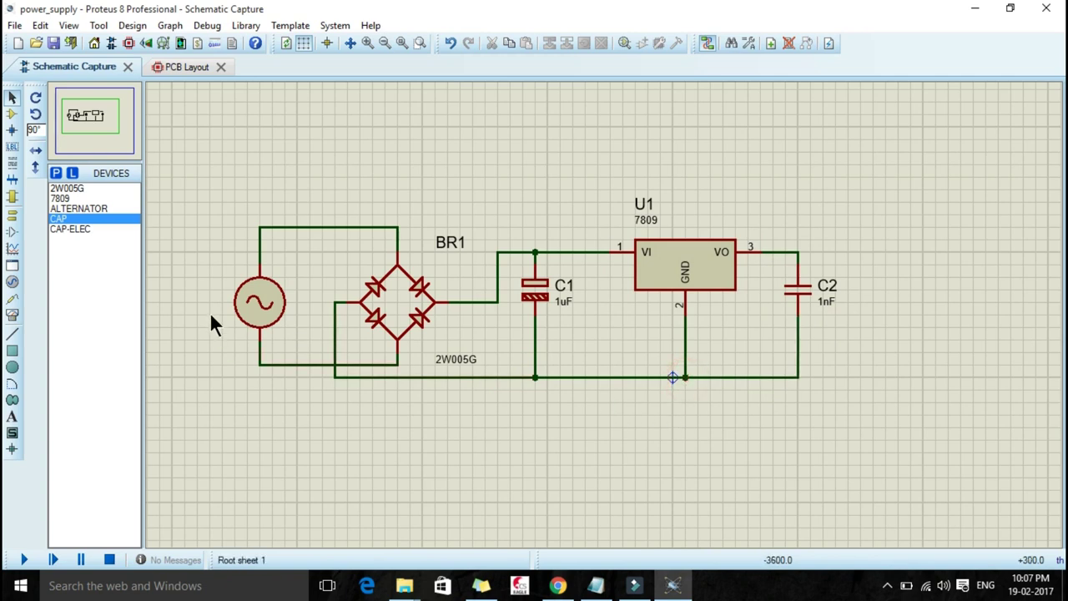
# - Set capacitor C1's capacitance to 470uF
pyautogui.click(538, 306)
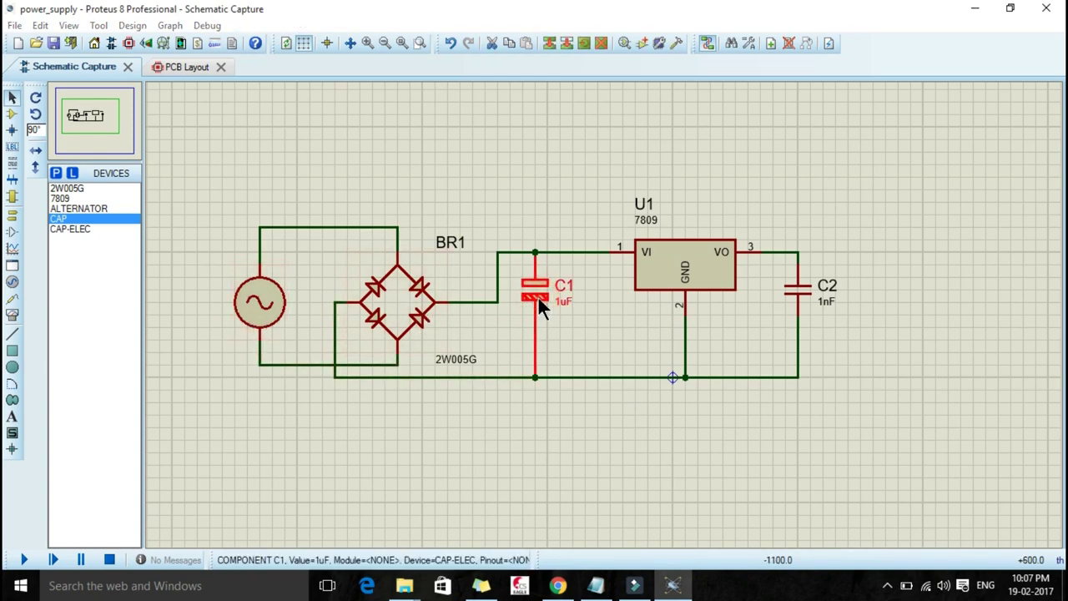
pyautogui.rightClick(539, 307)
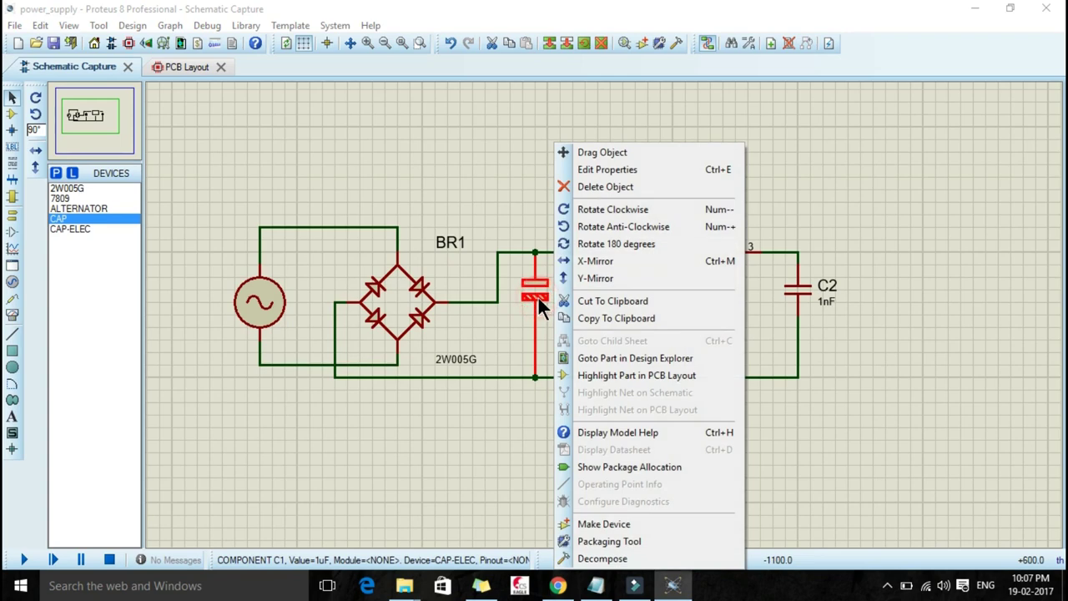
pyautogui.click(644, 171)
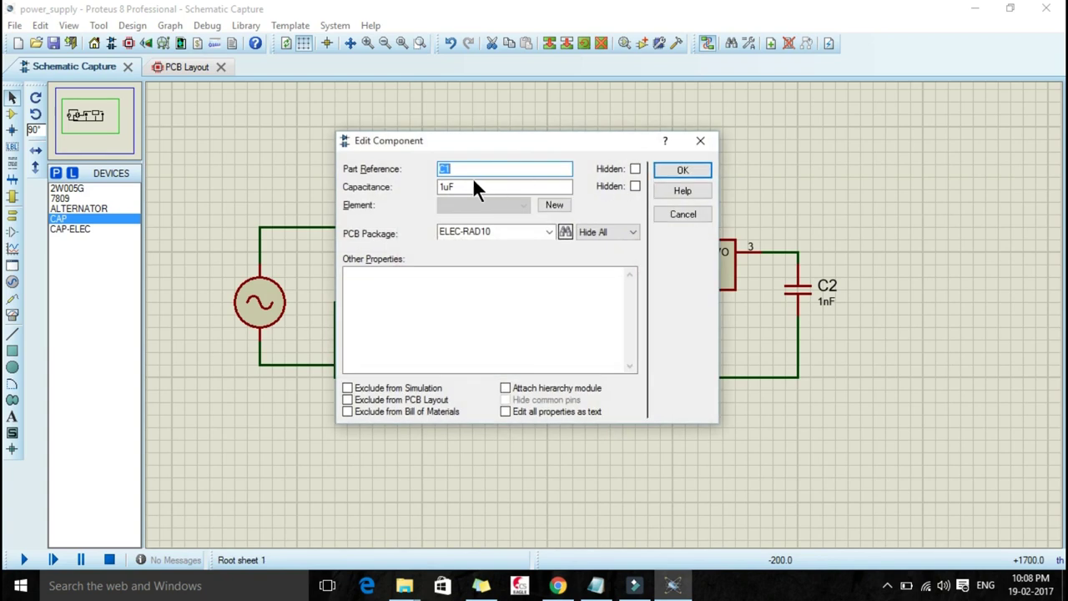
pyautogui.click(447, 187)
pyautogui.write('47')
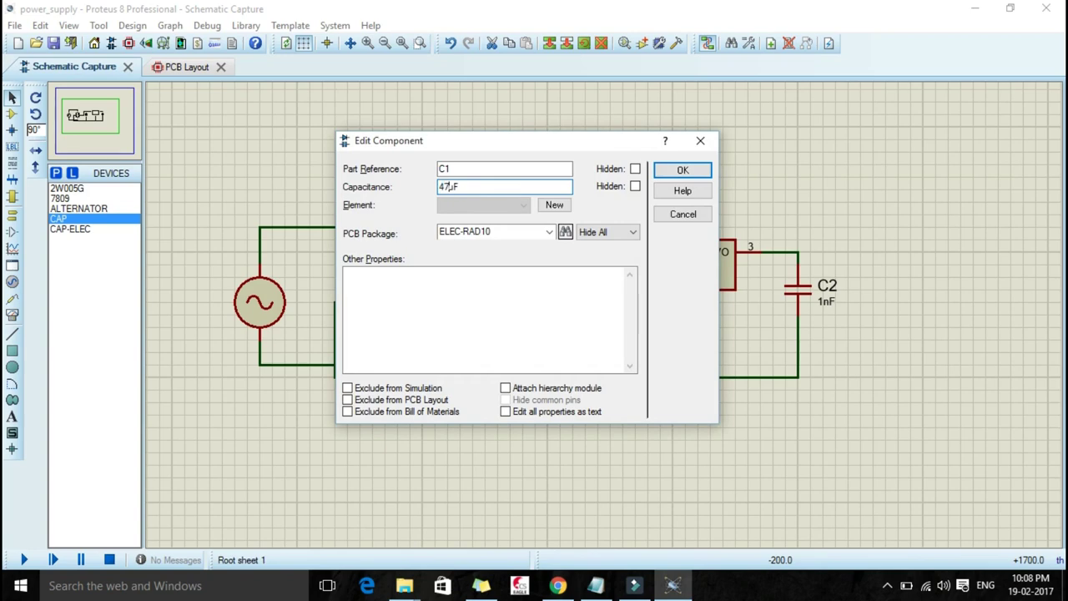
pyautogui.write('0')
pyautogui.click(667, 169)
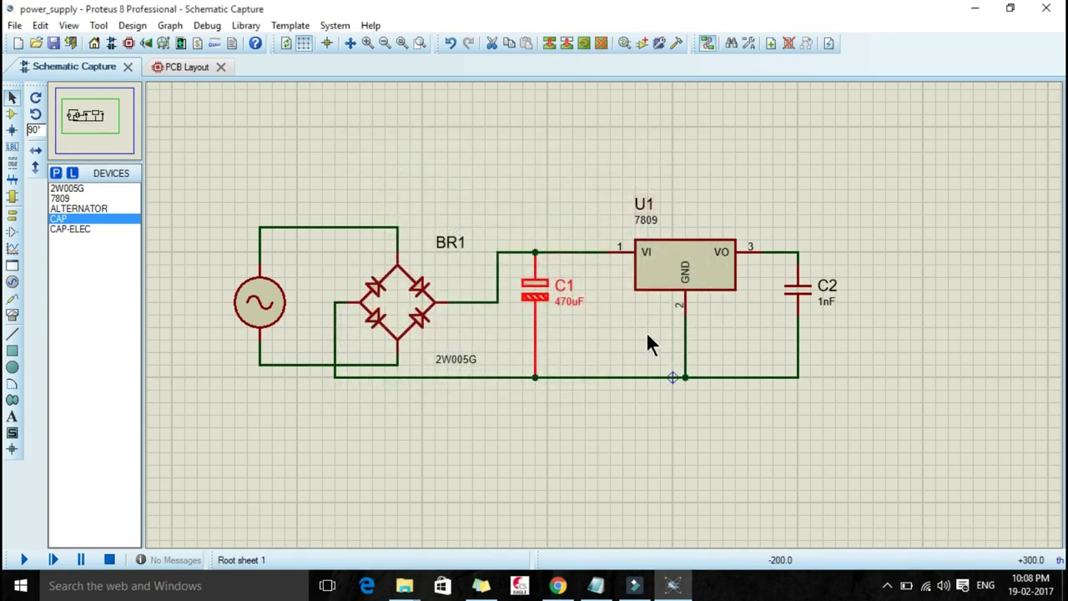
# - Set capacitor C2's capacitance to 0.1uF
pyautogui.rightClick(793, 299)
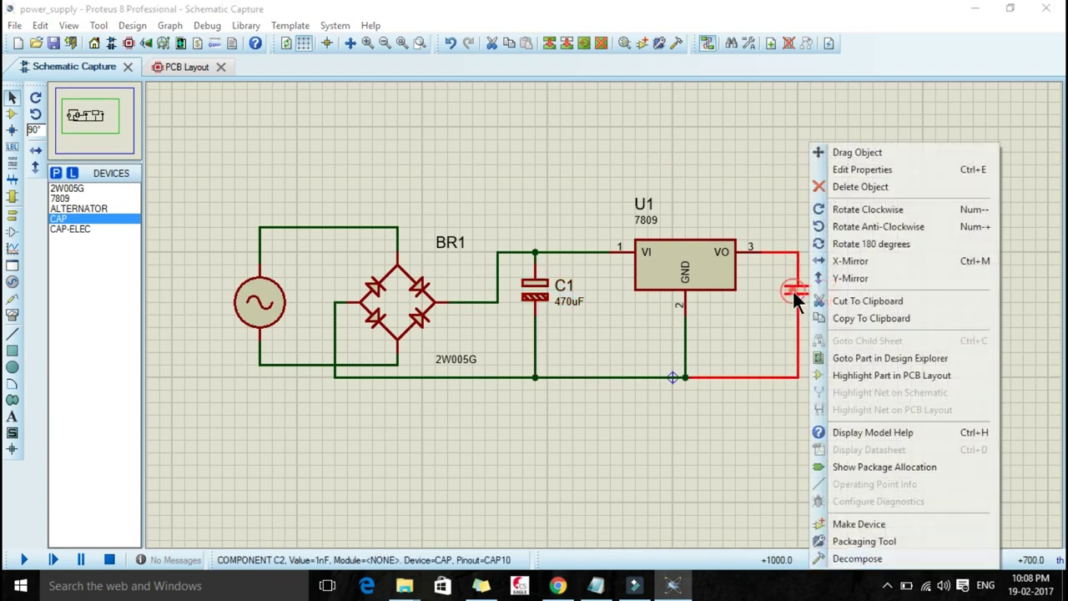
pyautogui.click(845, 168)
pyautogui.click(527, 186)
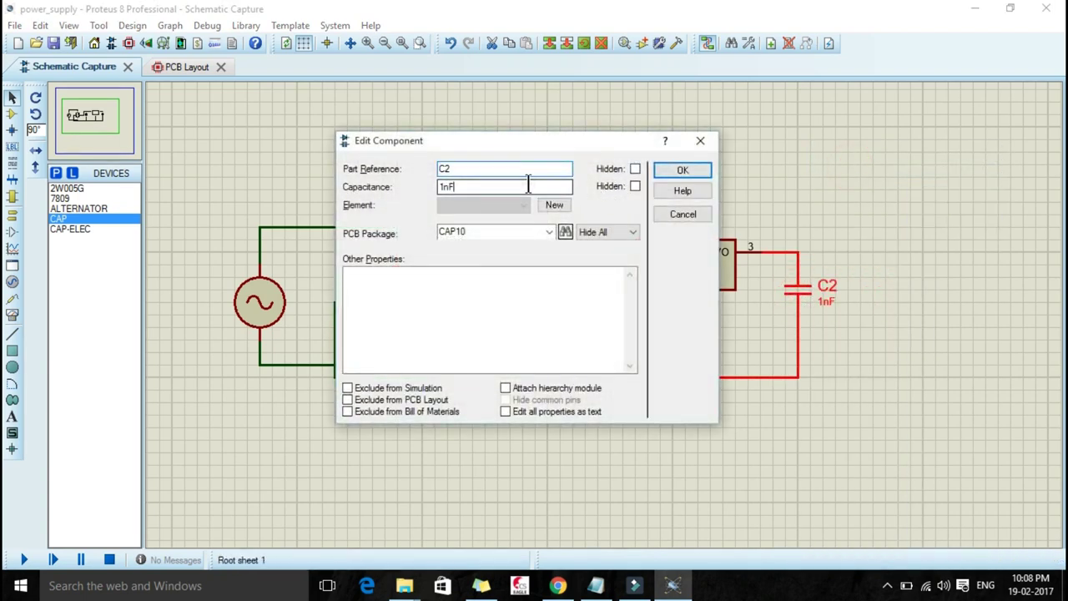
pyautogui.write('0.1u')
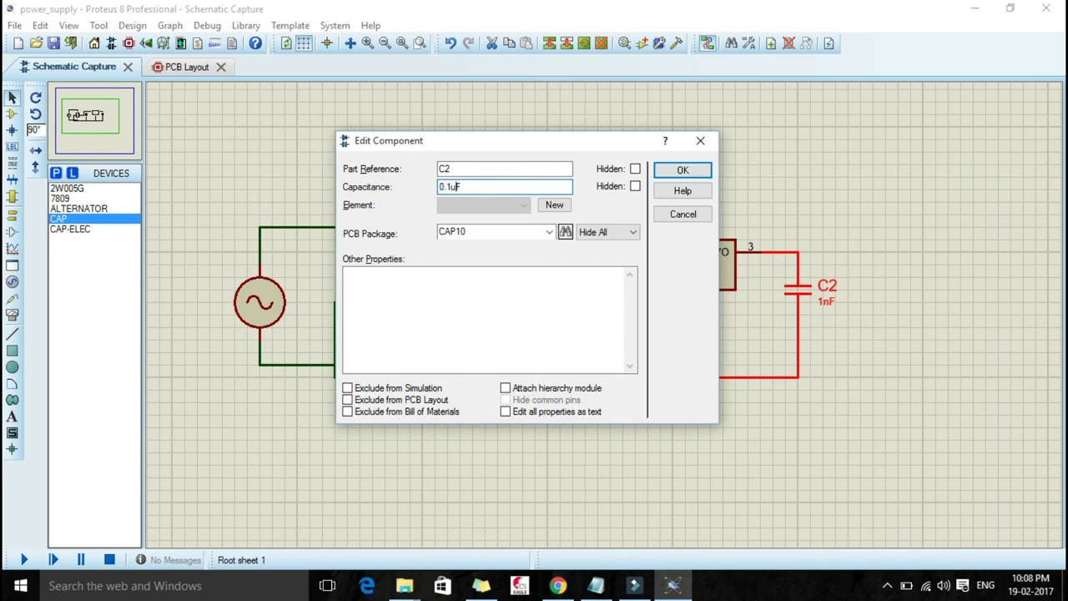
pyautogui.press('Return')
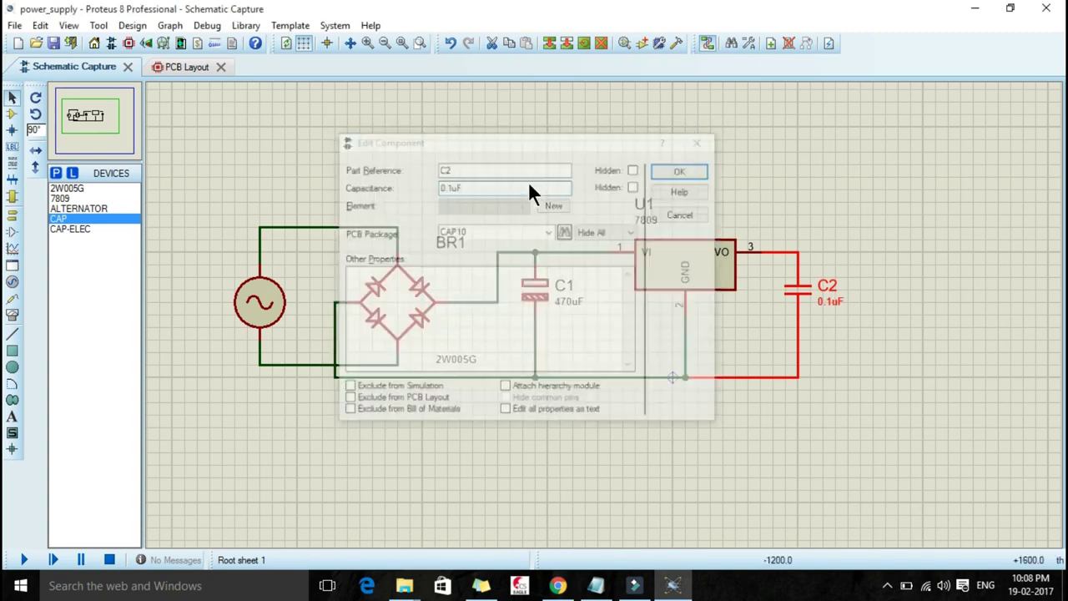
pyautogui.click(717, 196)
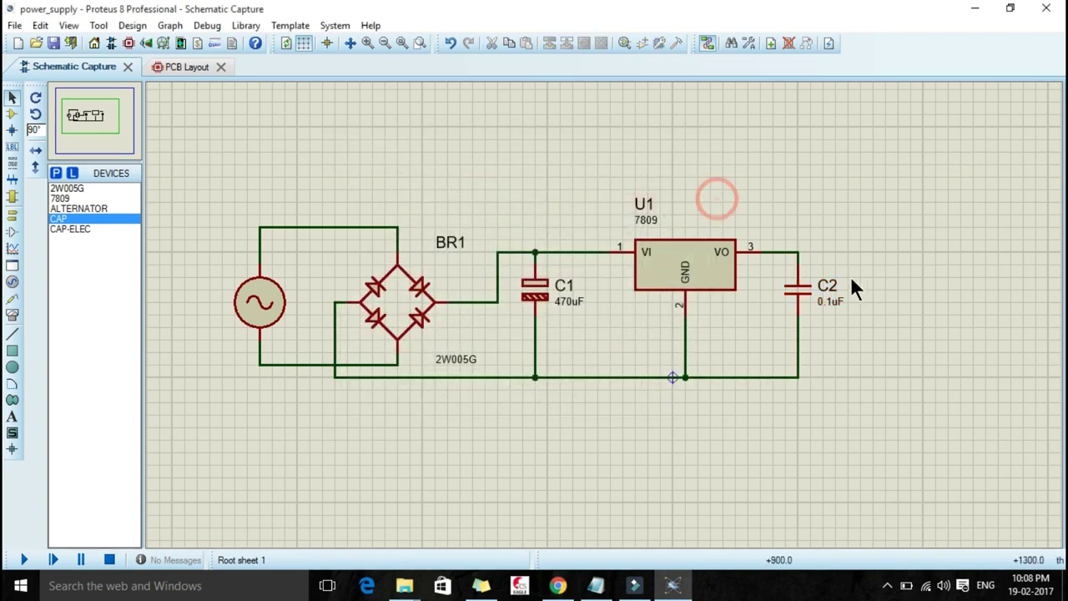
# - Give the alternator source an amplitude of 12V and a frequency of 50Hz
pyautogui.rightClick(257, 303)
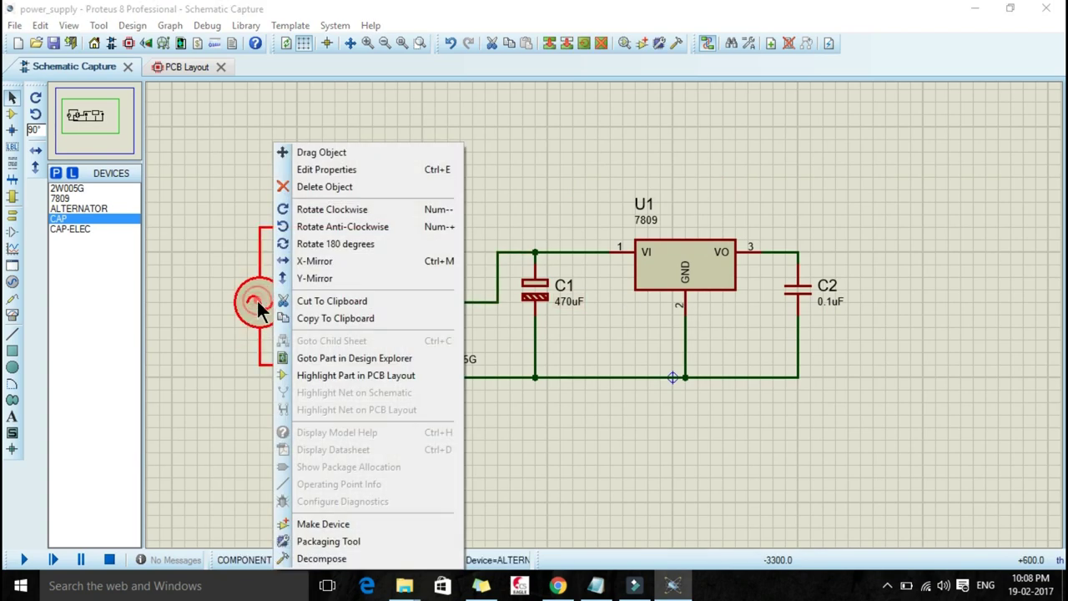
pyautogui.click(357, 167)
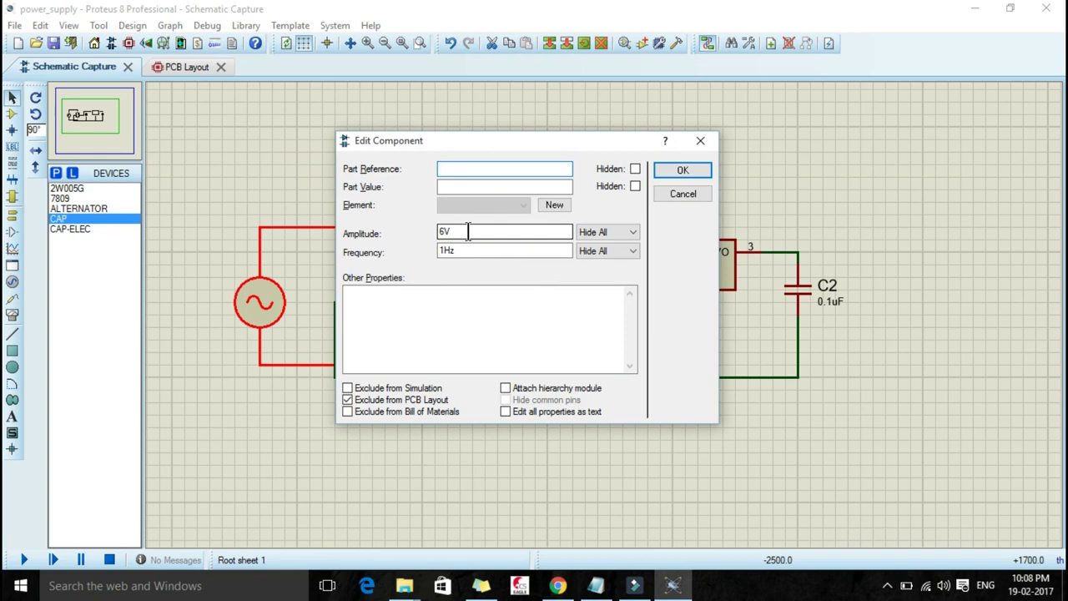
pyautogui.click(468, 233)
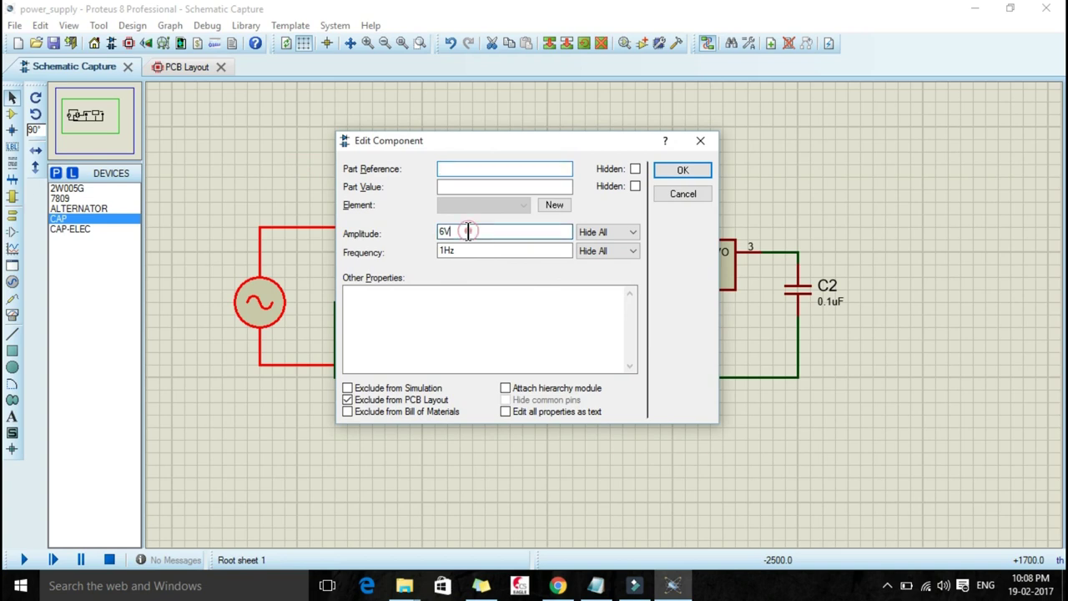
pyautogui.write('12')
pyautogui.click(443, 252)
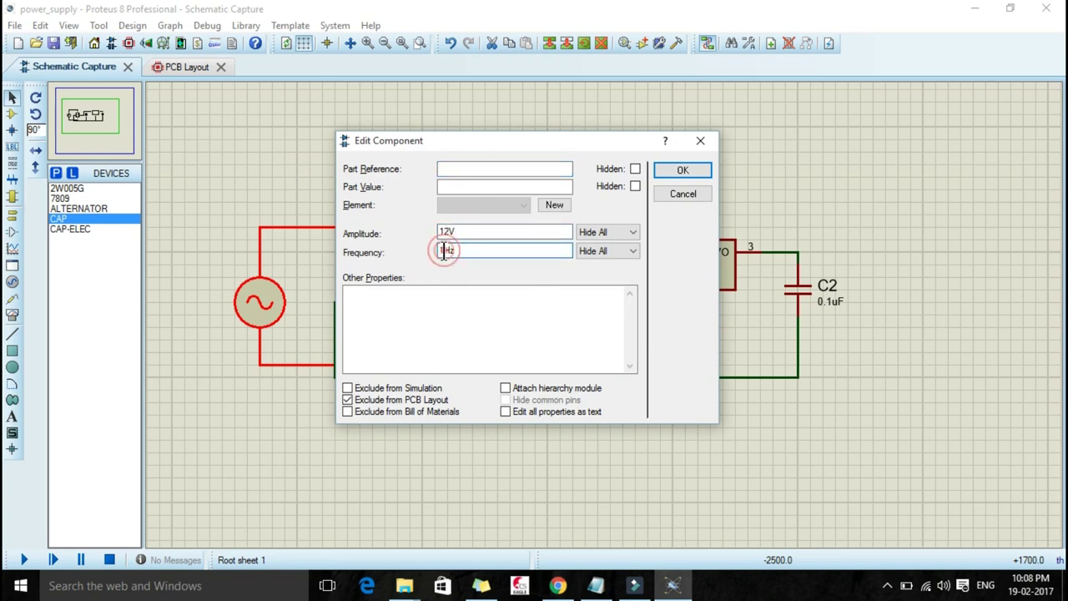
pyautogui.write('50')
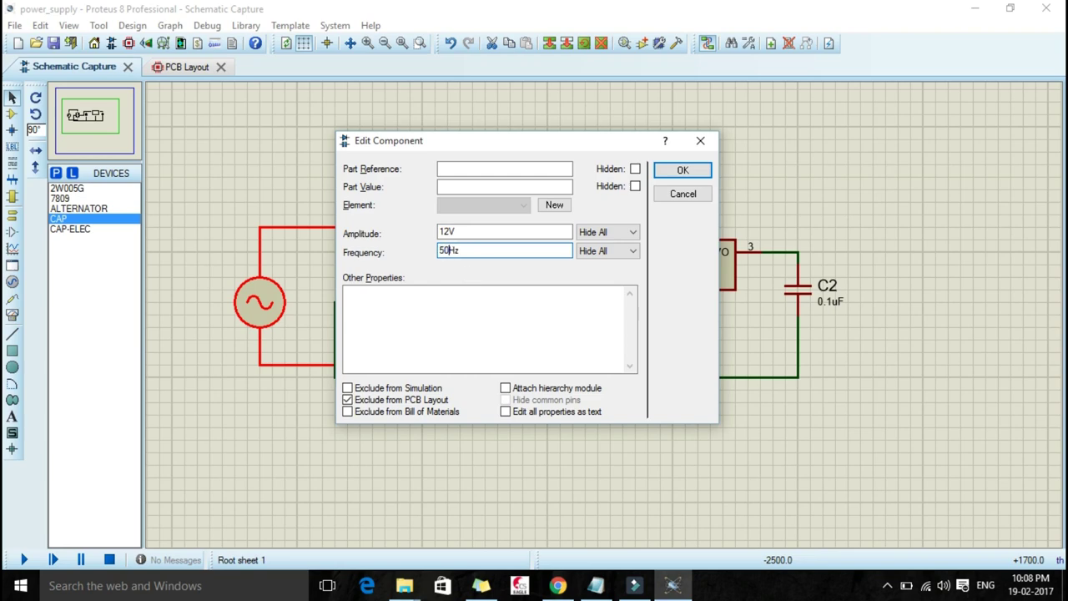
pyautogui.click(672, 172)
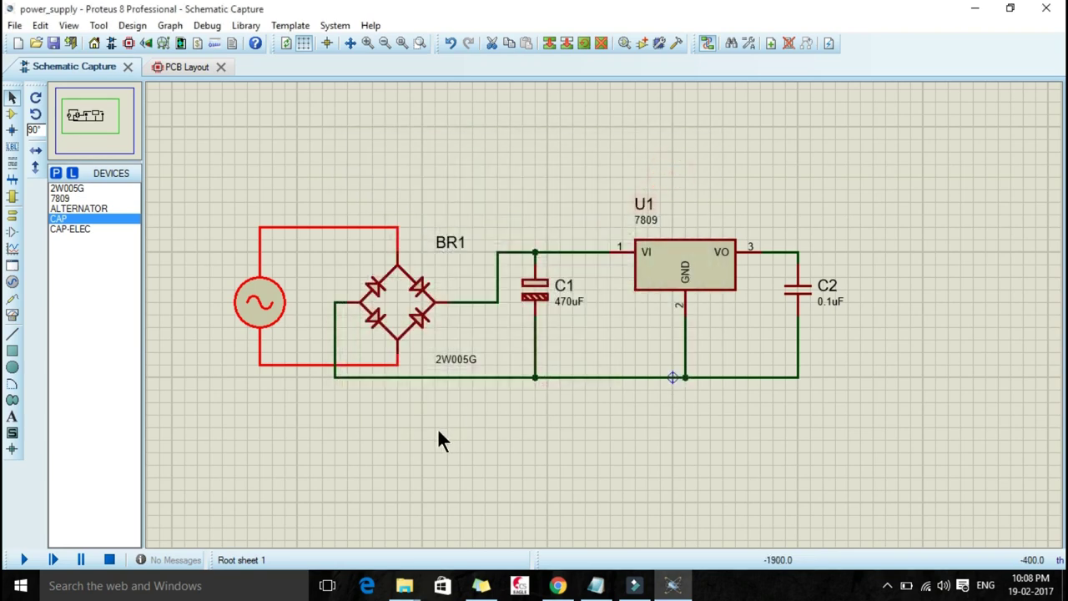
# - Place a DC voltmeter from the virtual instruments to the right of C2
pyautogui.click(438, 429)
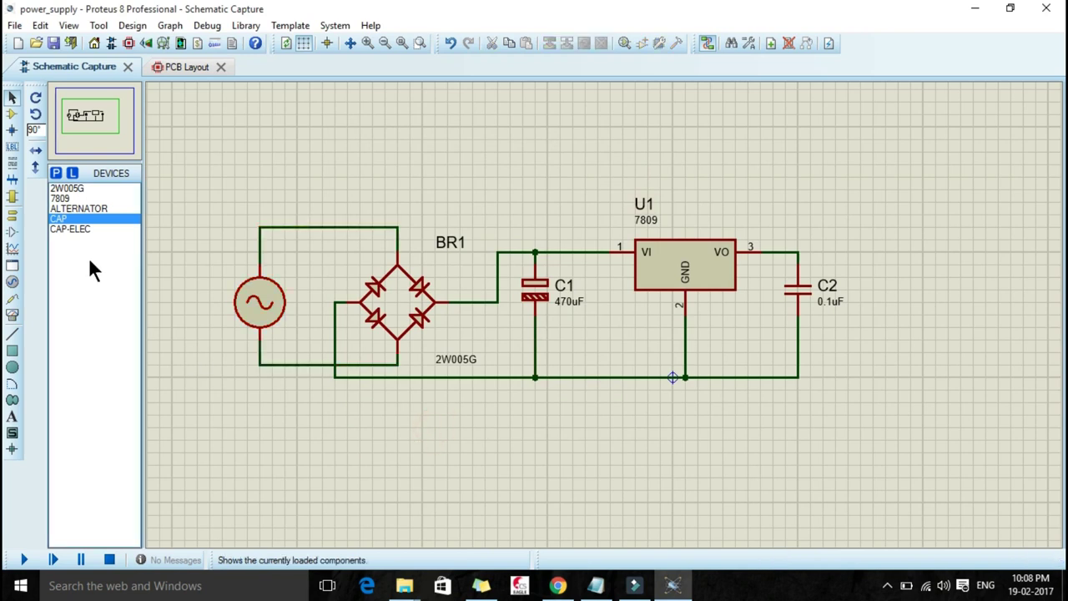
pyautogui.click(12, 315)
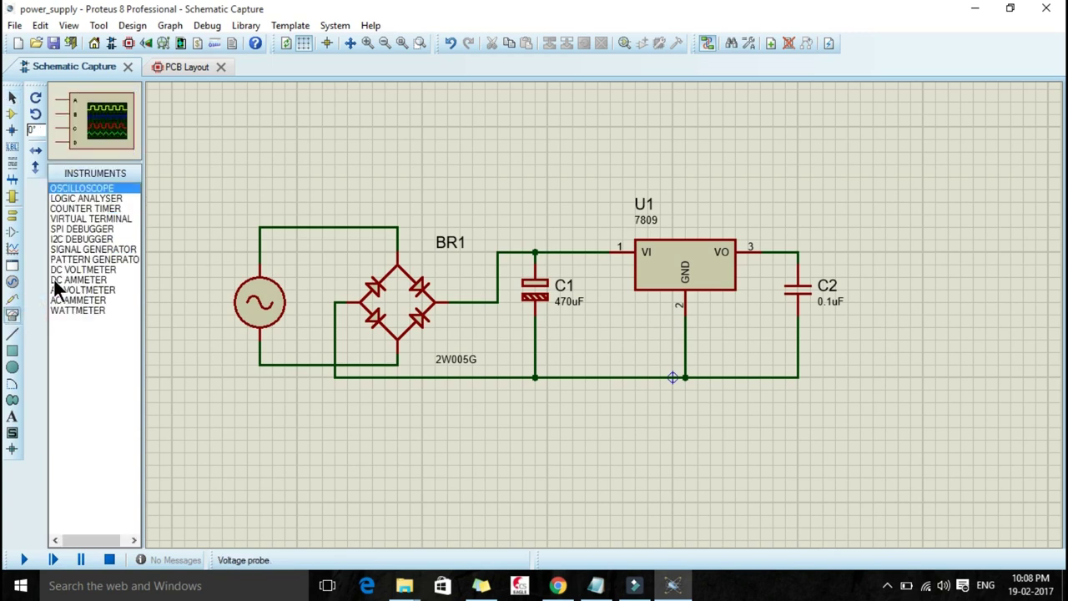
pyautogui.click(77, 269)
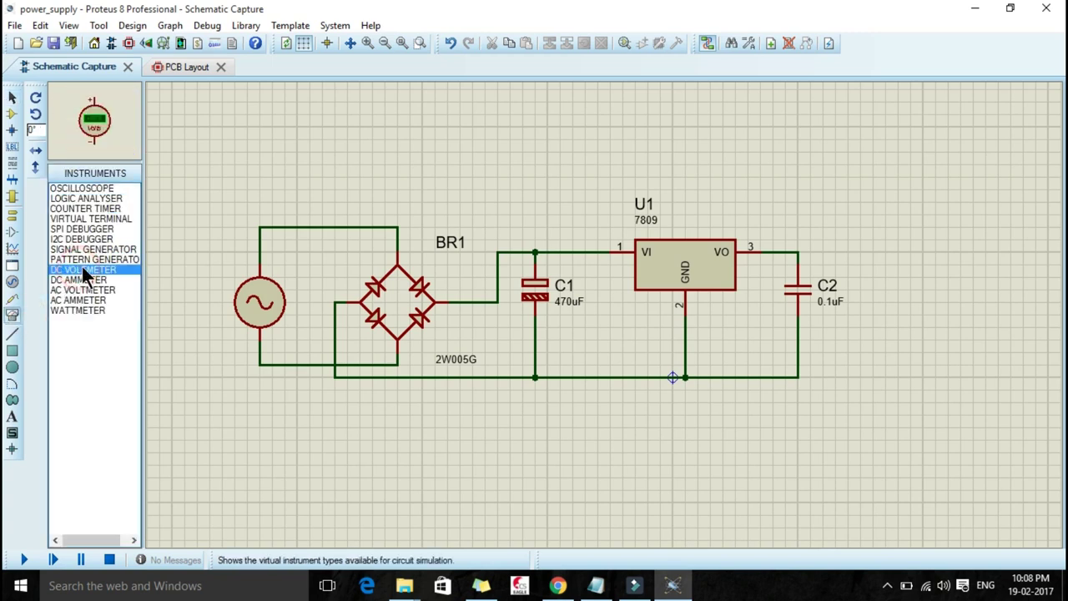
pyautogui.click(934, 292)
pyautogui.click(923, 302)
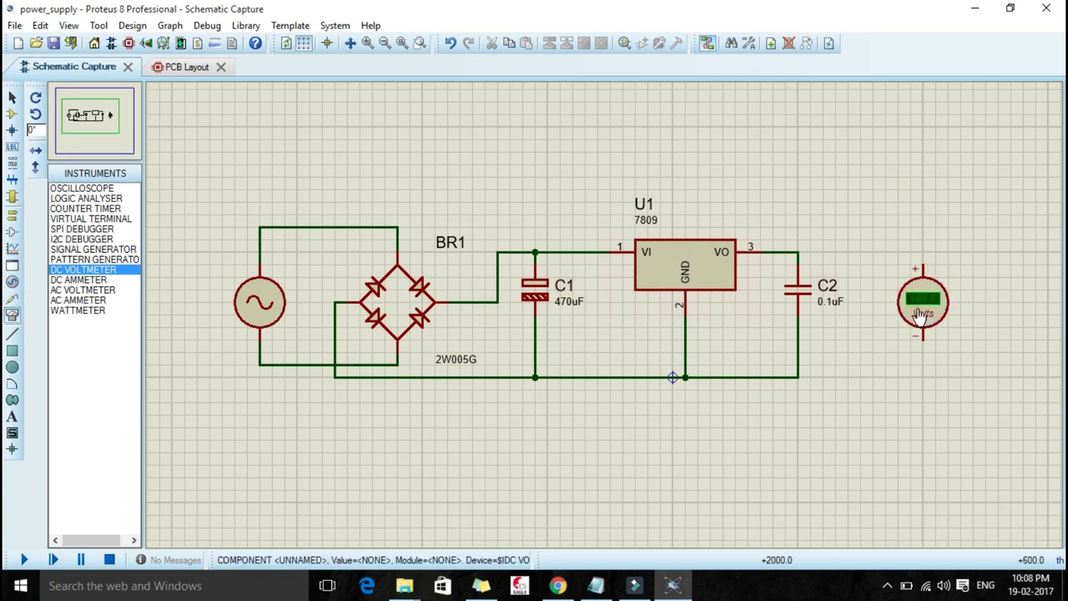
# - Wire the voltmeter's + to C2's output node and − to the ground node
pyautogui.click(799, 250)
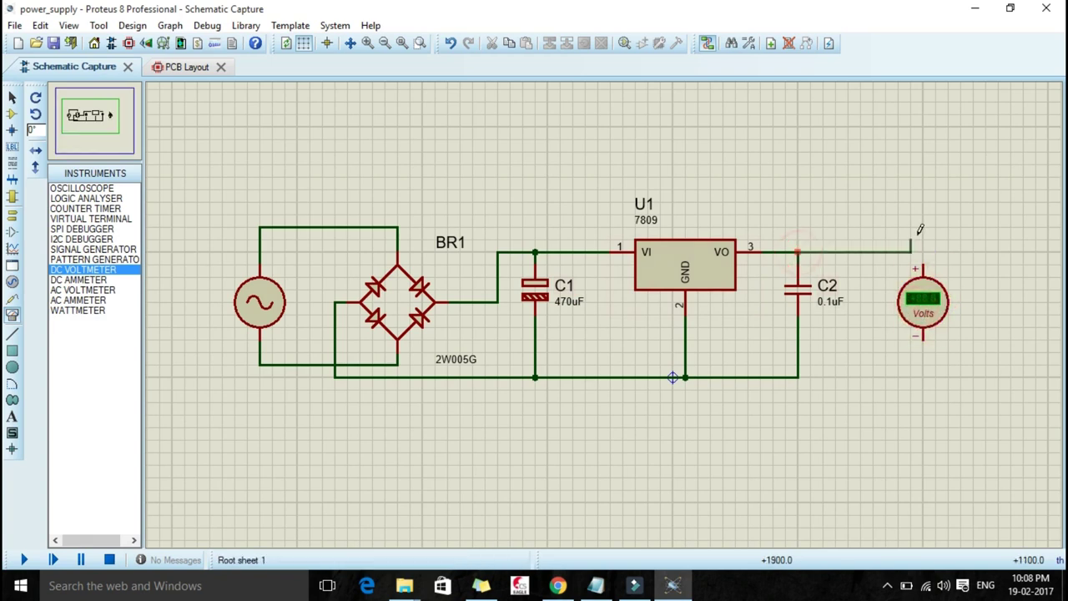
pyautogui.click(924, 257)
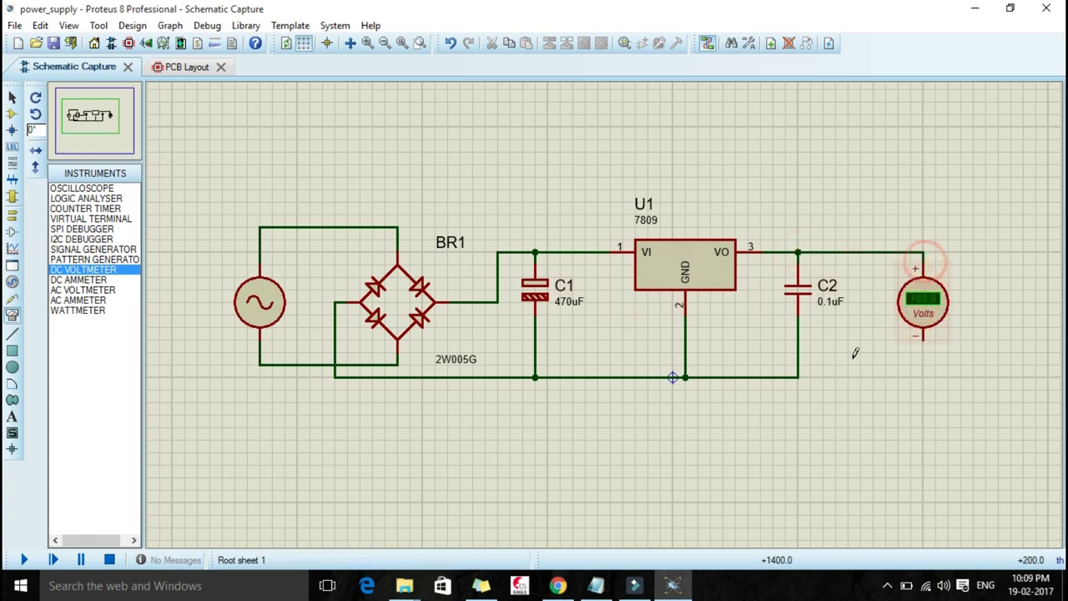
pyautogui.click(799, 377)
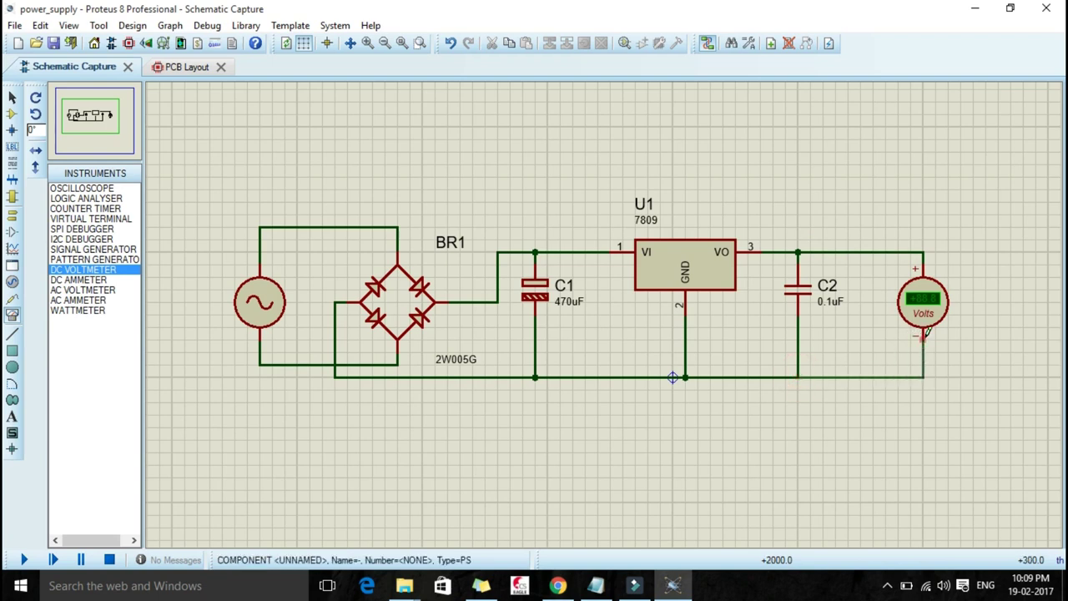
pyautogui.click(923, 336)
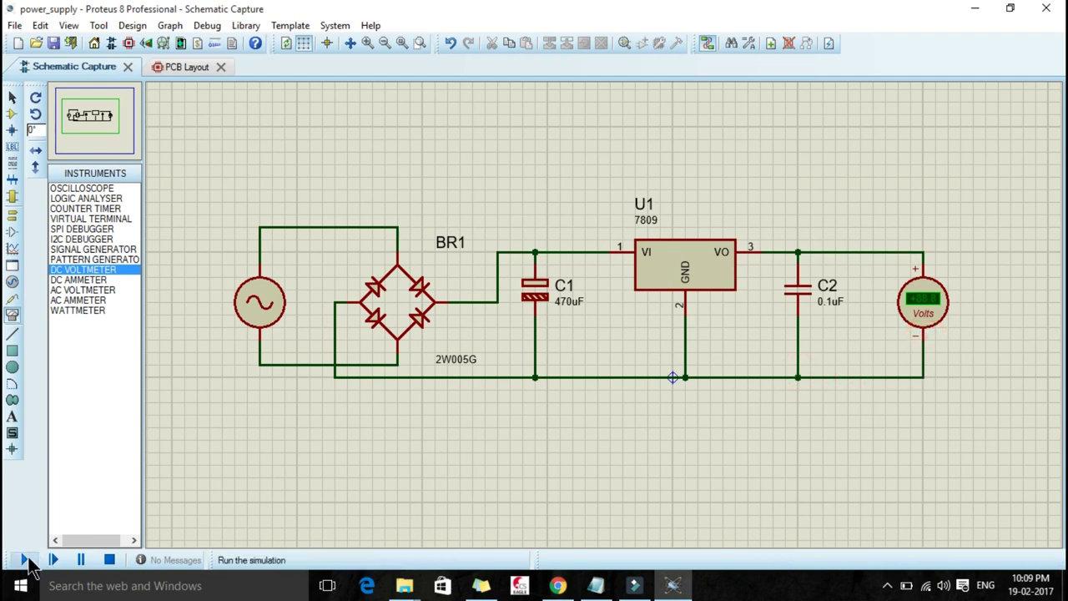
# - Run the simulation, check the voltmeter reads +9.01 V, then stop it and select the voltmeter
pyautogui.click(25, 560)
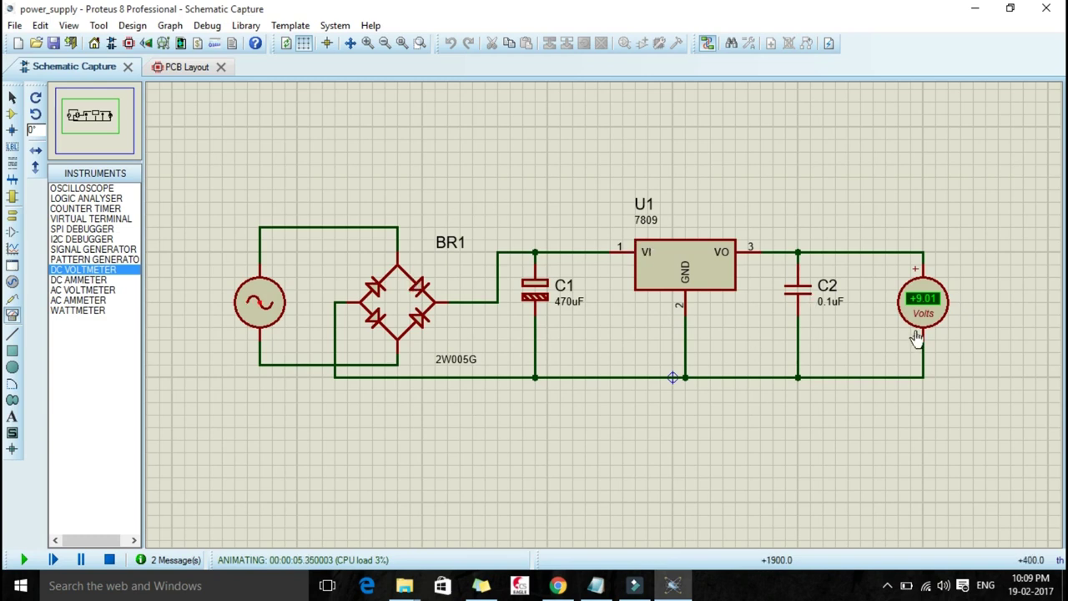
pyautogui.click(110, 559)
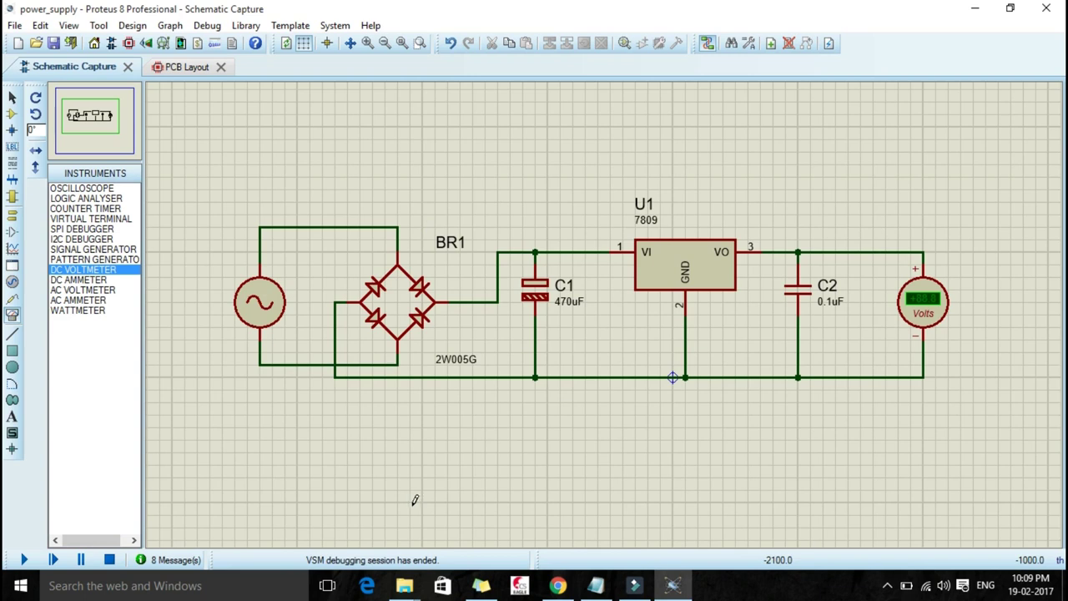
pyautogui.click(942, 324)
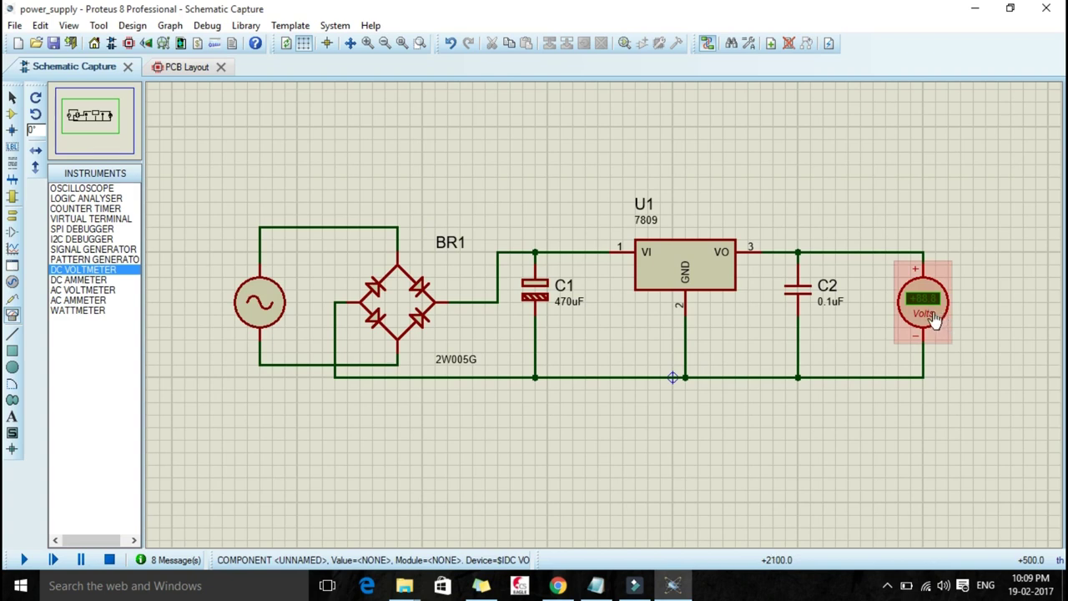
# - Delete the voltmeter and AC source with their wires, then open the Pick Devices library
pyautogui.click(940, 326)
pyautogui.press('Delete')
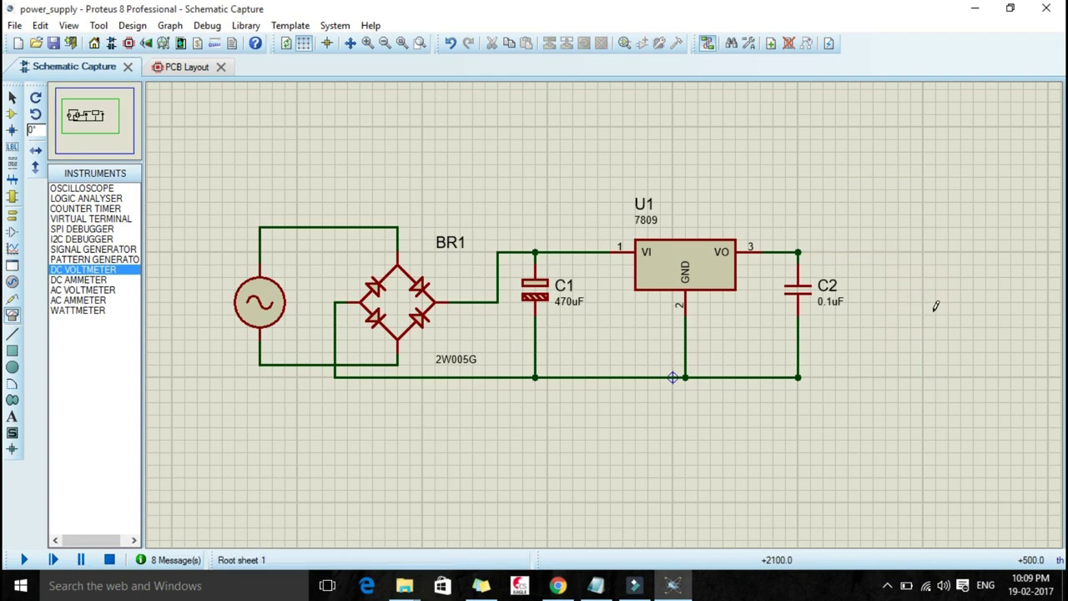
pyautogui.click(251, 311)
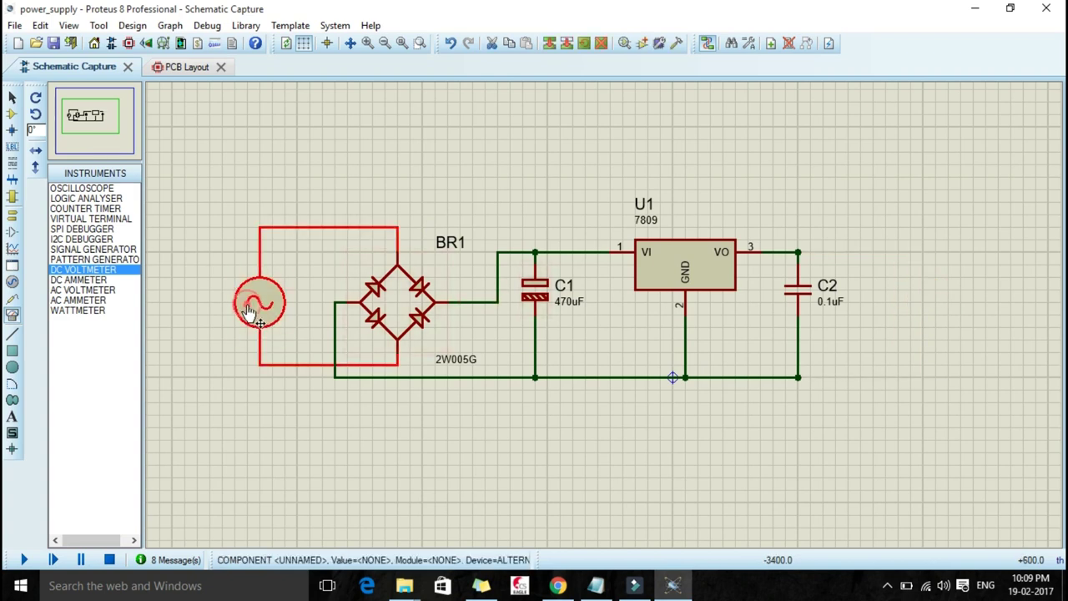
pyautogui.press('Delete')
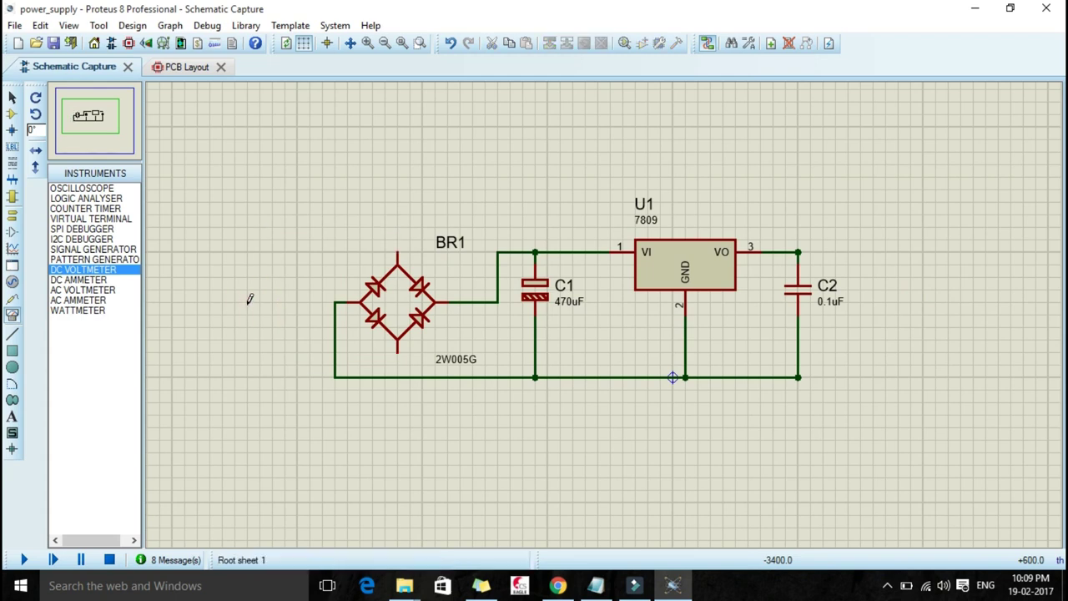
pyautogui.click(12, 114)
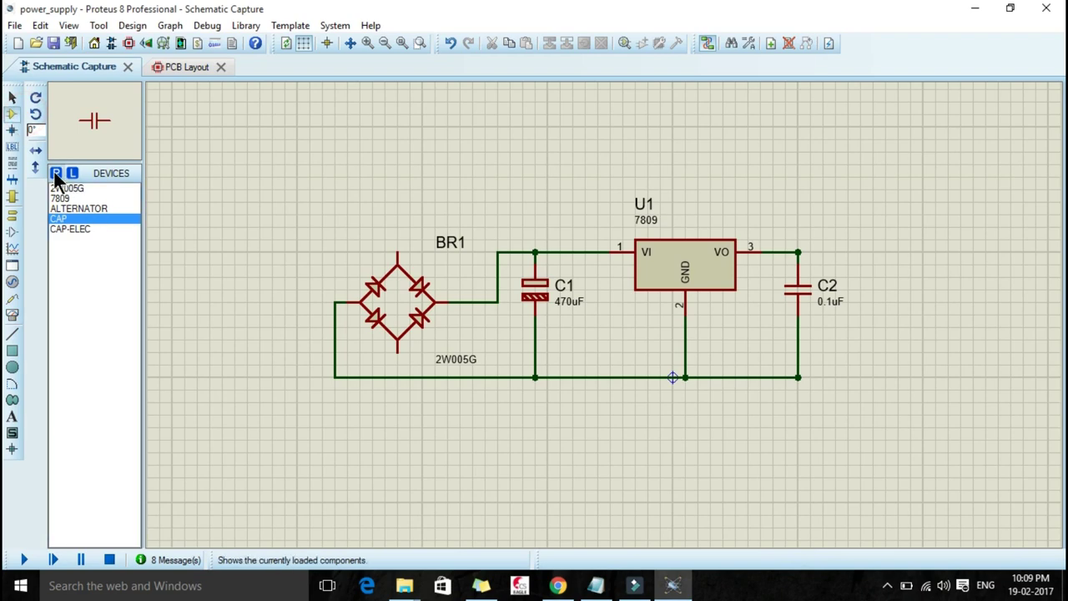
pyautogui.click(56, 174)
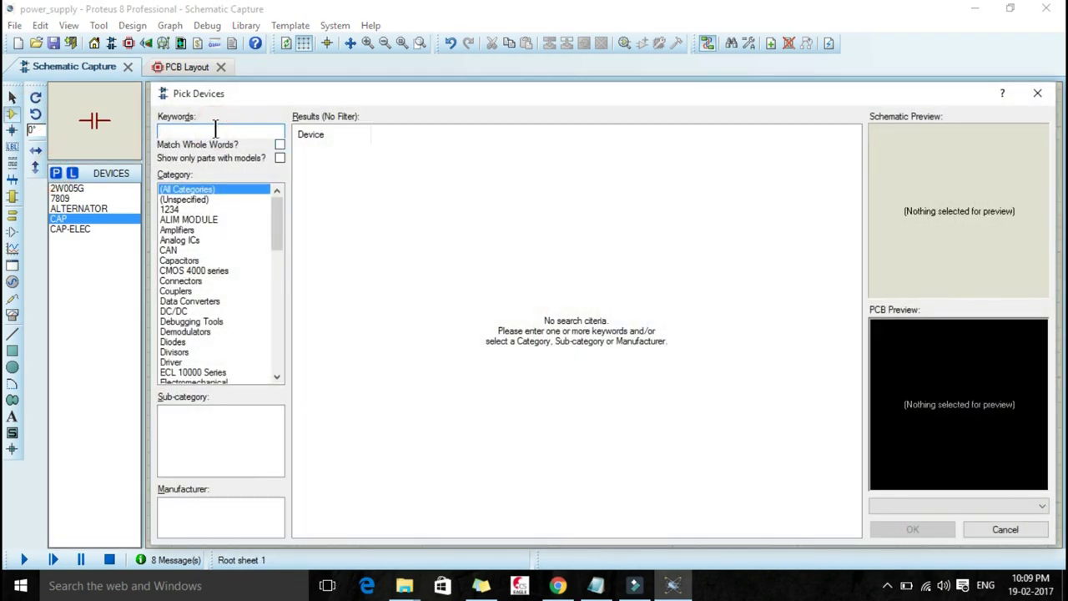
# - Search 'connec', filter to Connectors > Terminal Blocks, and choose TBLOCK-M2
pyautogui.write('connector')
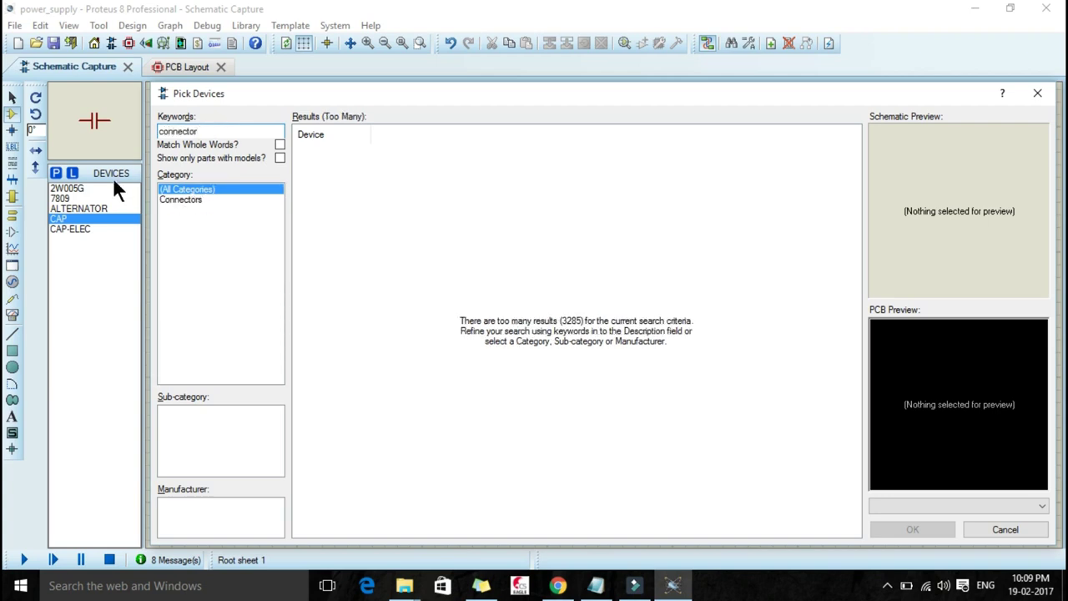
pyautogui.click(182, 199)
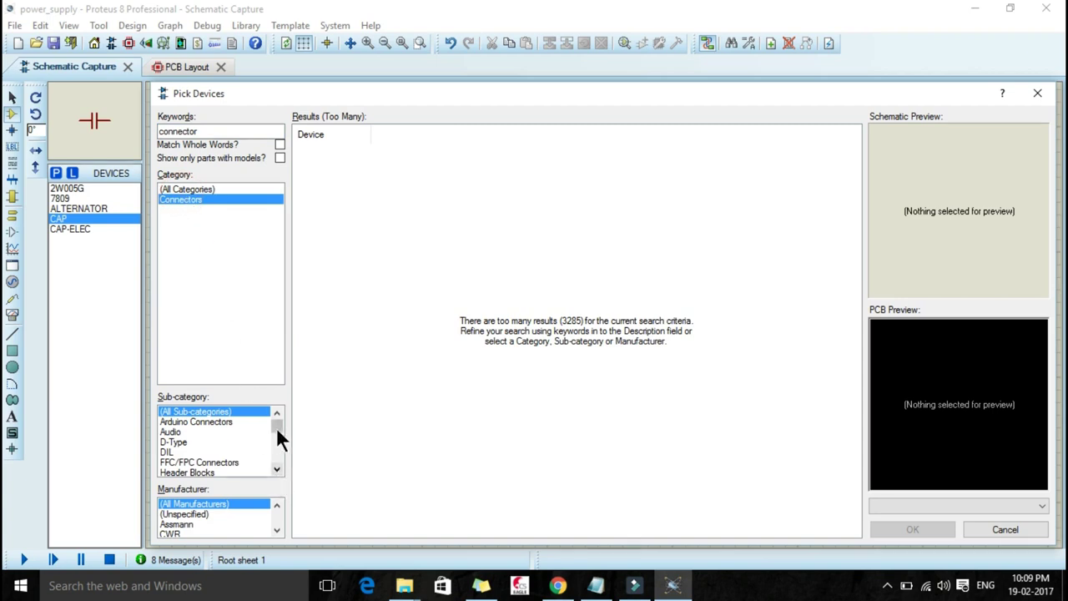
pyautogui.moveTo(273, 420); pyautogui.dragTo(275, 455)
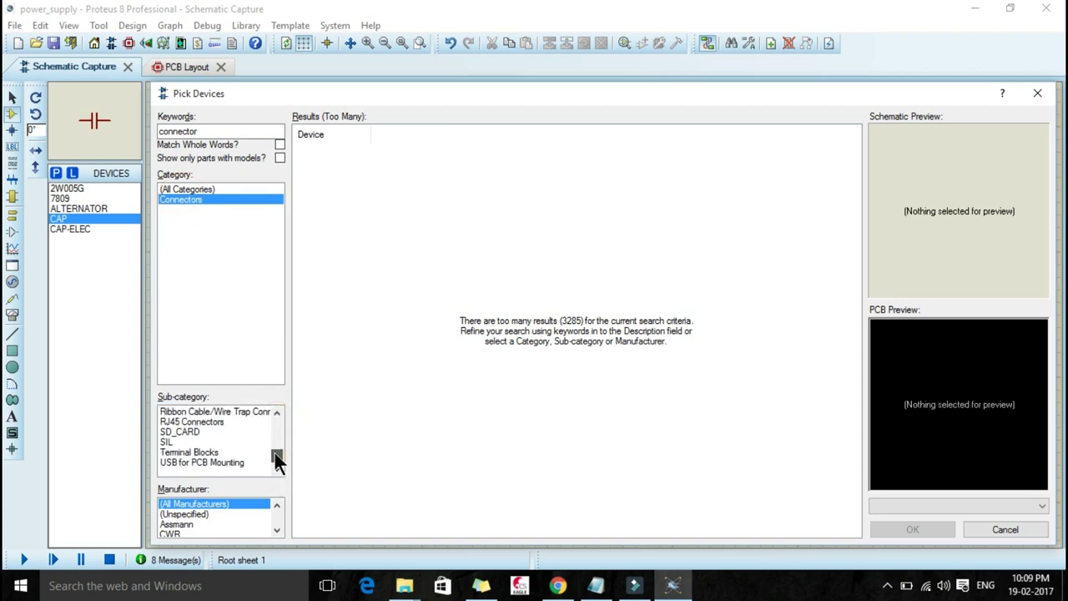
pyautogui.click(208, 452)
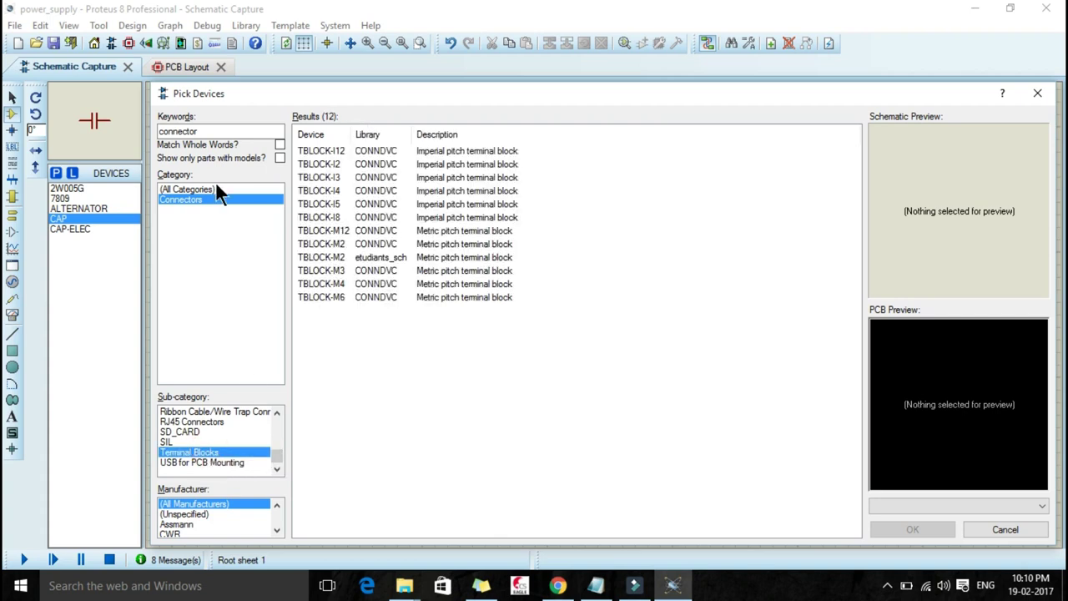
pyautogui.click(412, 164)
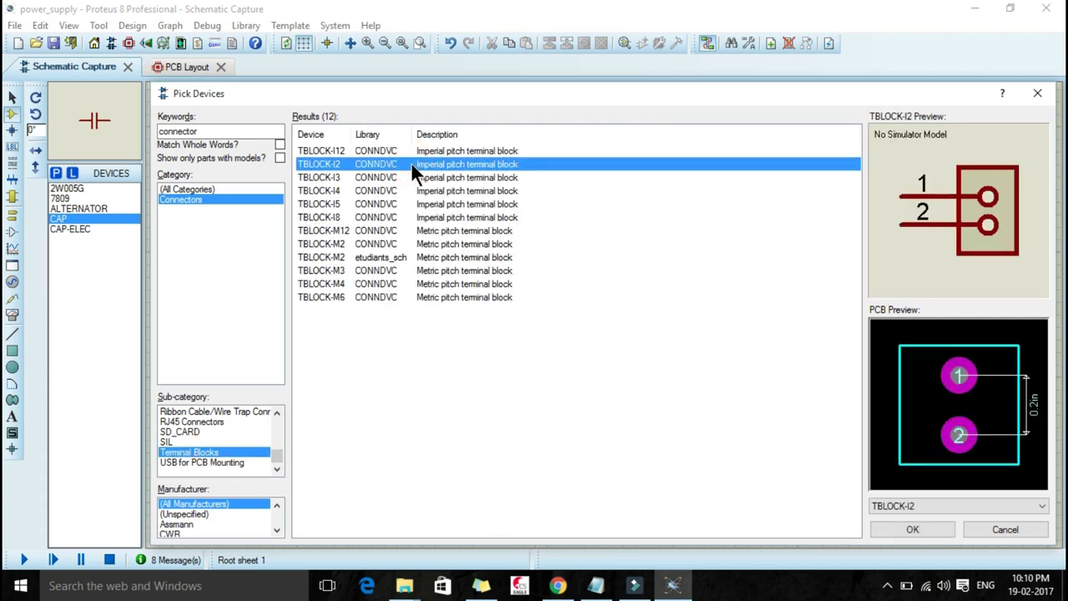
pyautogui.click(384, 244)
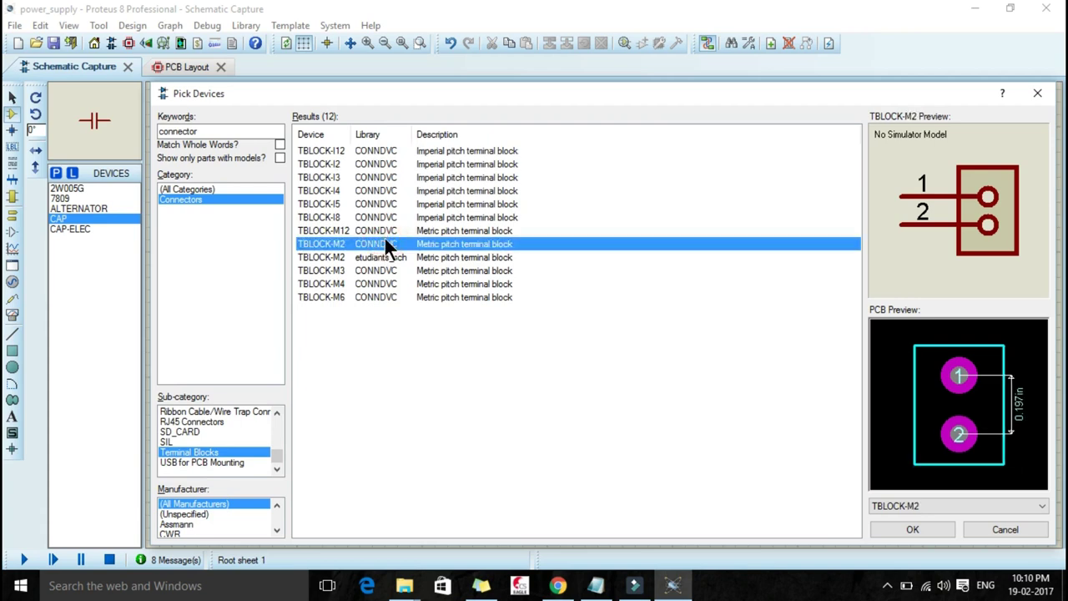
# - Place a TBLOCK-M2 rotated 180° left of BR1 and wire both pins to BR1's AC pins
pyautogui.moveTo(325, 246)
pyautogui.click(913, 529)
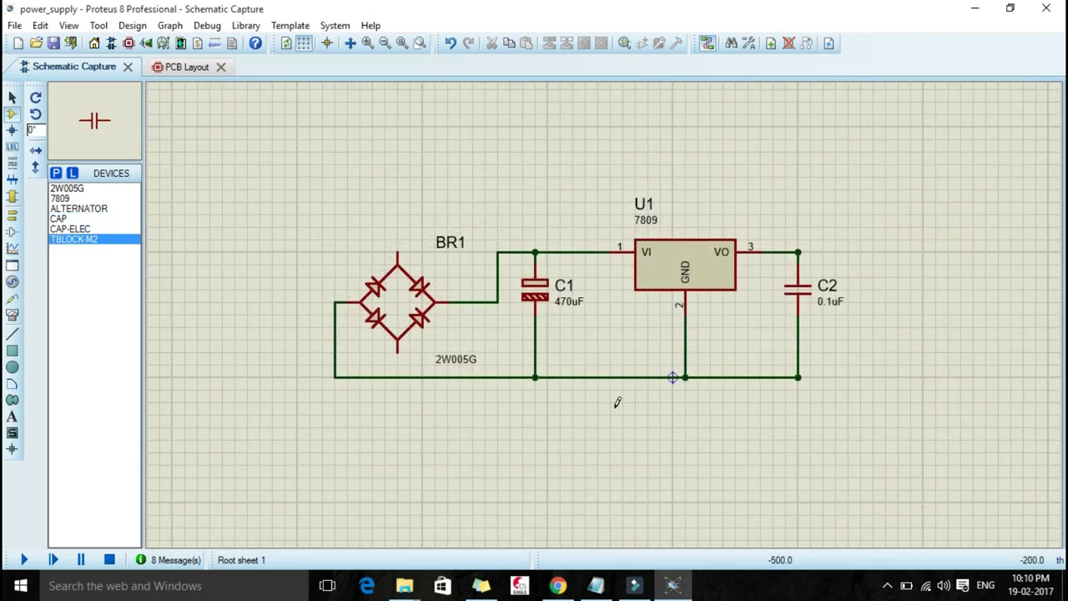
pyautogui.click(221, 261)
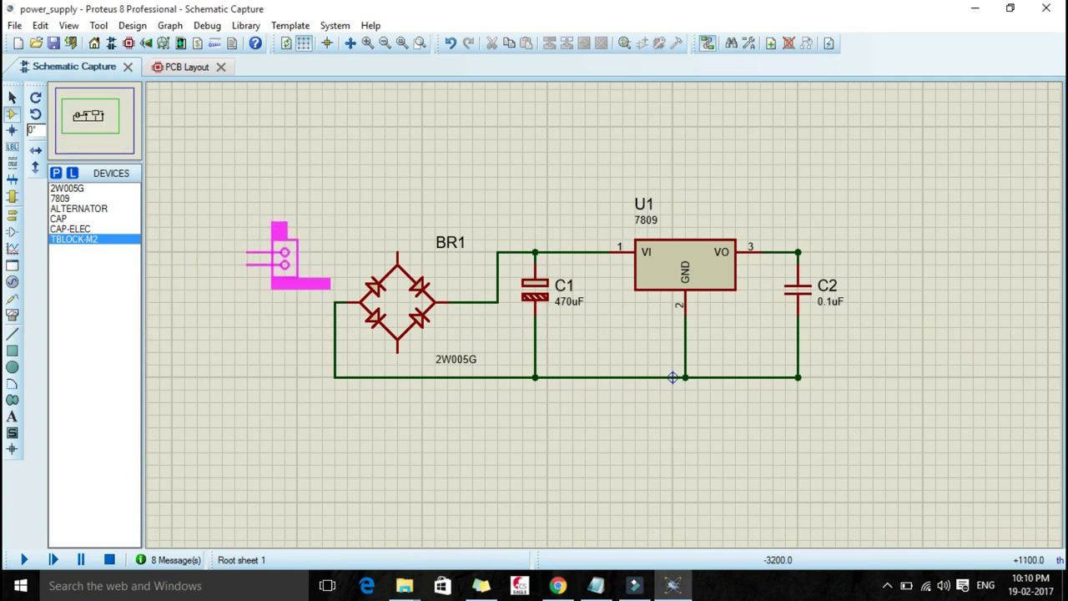
pyautogui.press('KP_Add')
pyautogui.press('KP_Add')
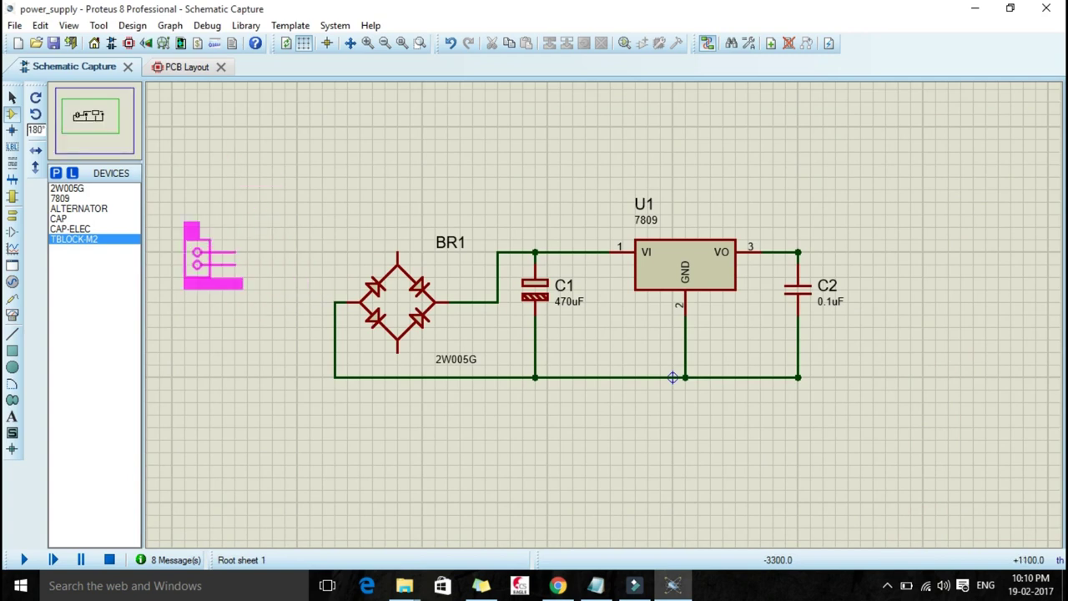
pyautogui.click(275, 244)
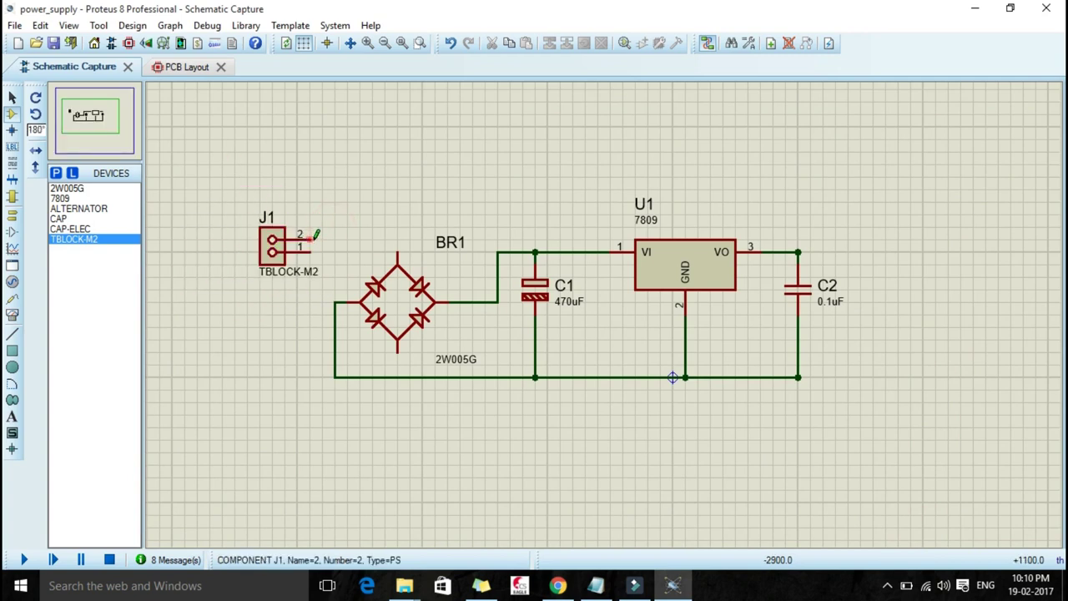
pyautogui.click(313, 239)
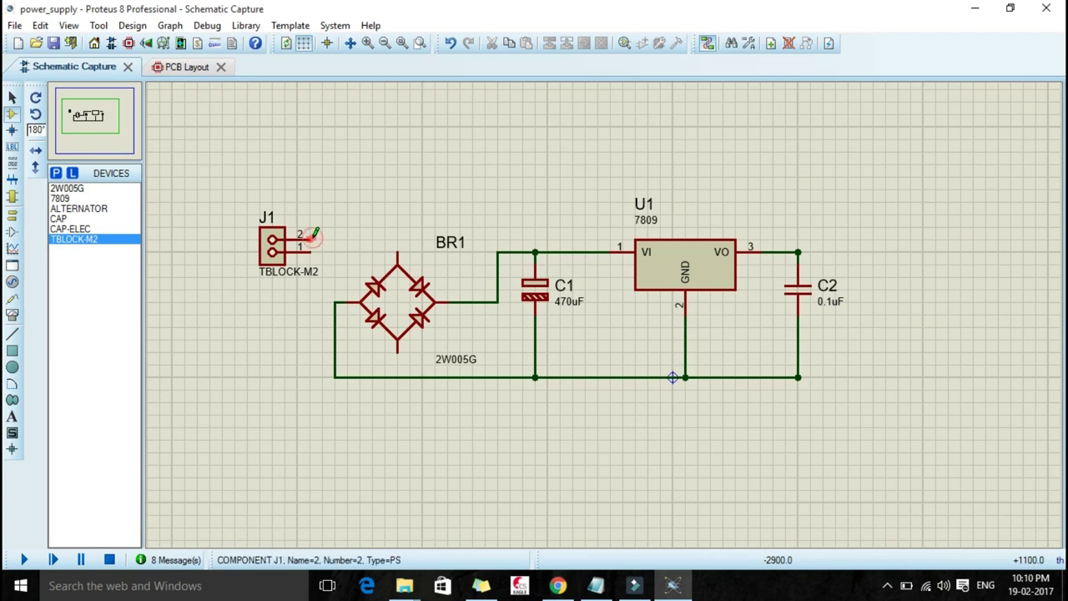
pyautogui.click(398, 252)
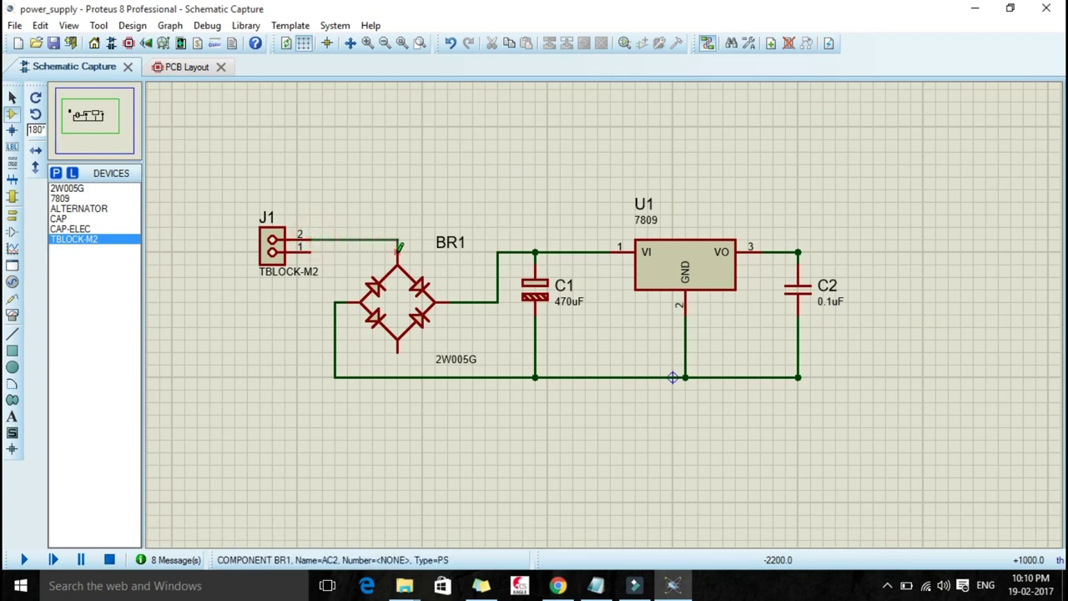
pyautogui.click(310, 252)
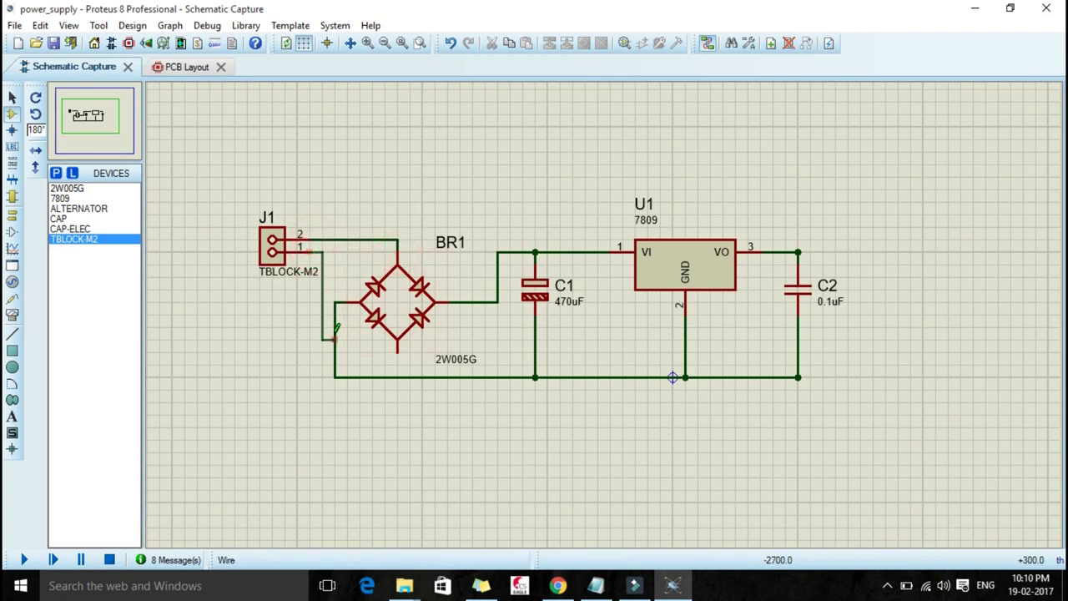
pyautogui.click(398, 350)
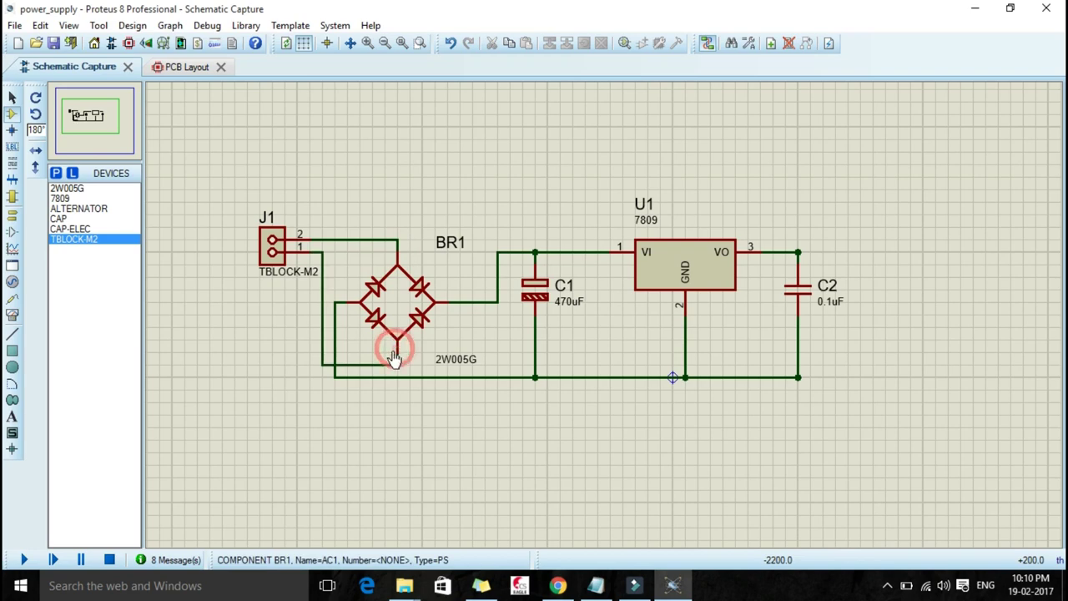
# - Rename the terminal block's part reference to INPUT
pyautogui.rightClick(273, 255)
pyautogui.click(373, 161)
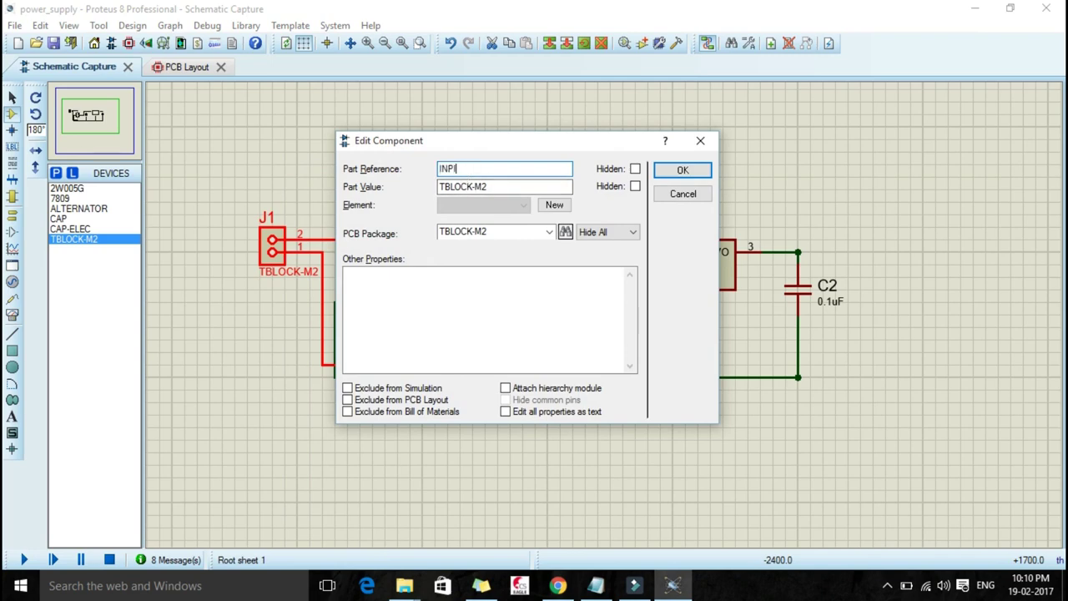
pyautogui.press('Return')
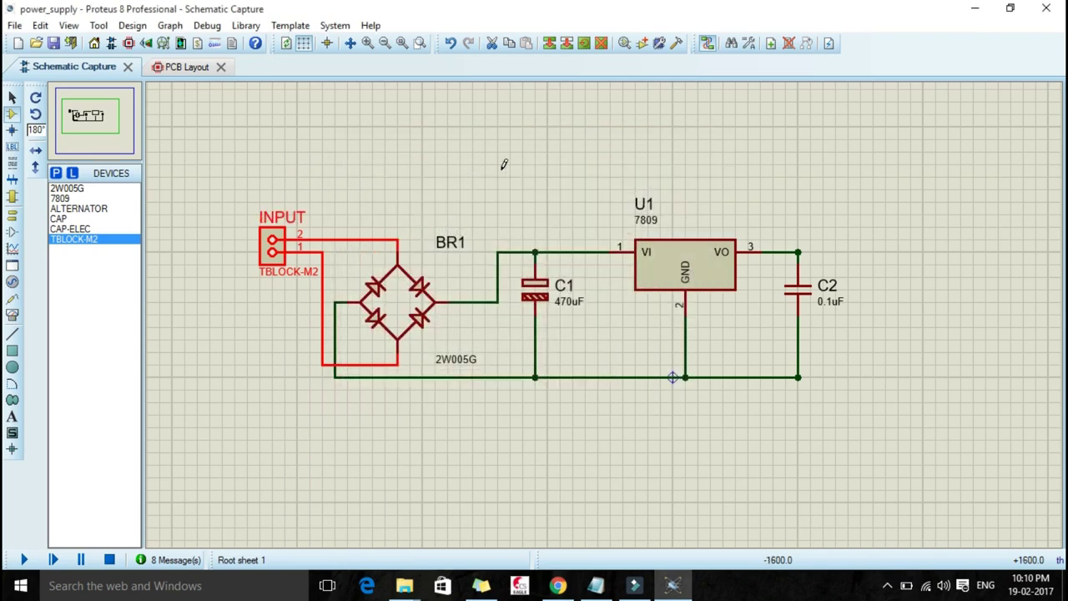
pyautogui.click(881, 285)
# - Place a second TBLOCK-M2 right of C2 and wire it to the C2/VO and ground junctions
pyautogui.click(913, 289)
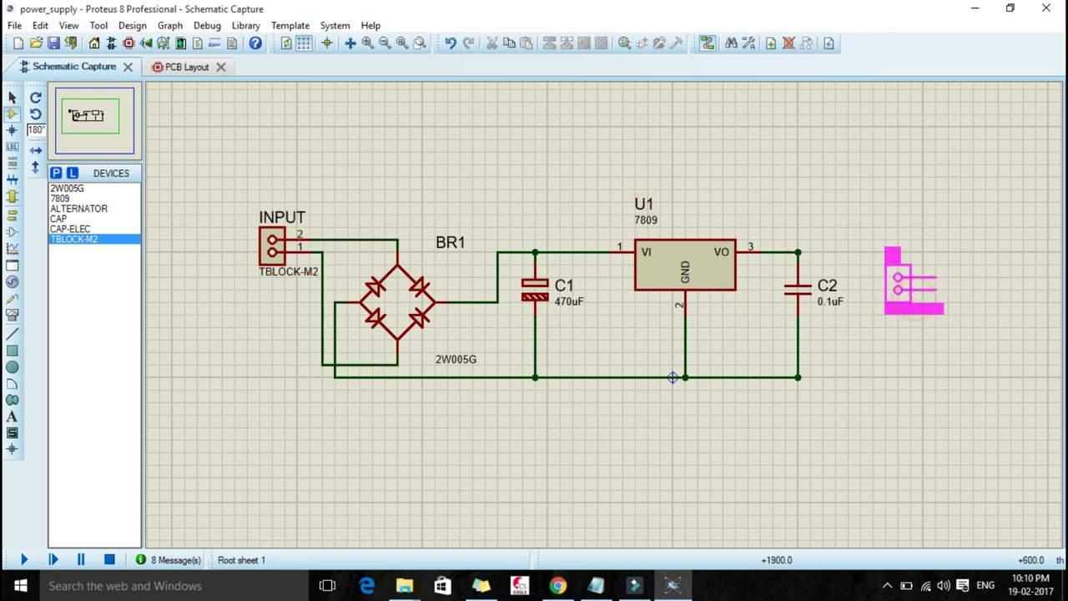
pyautogui.press('KP_Add')
pyautogui.press('KP_Add')
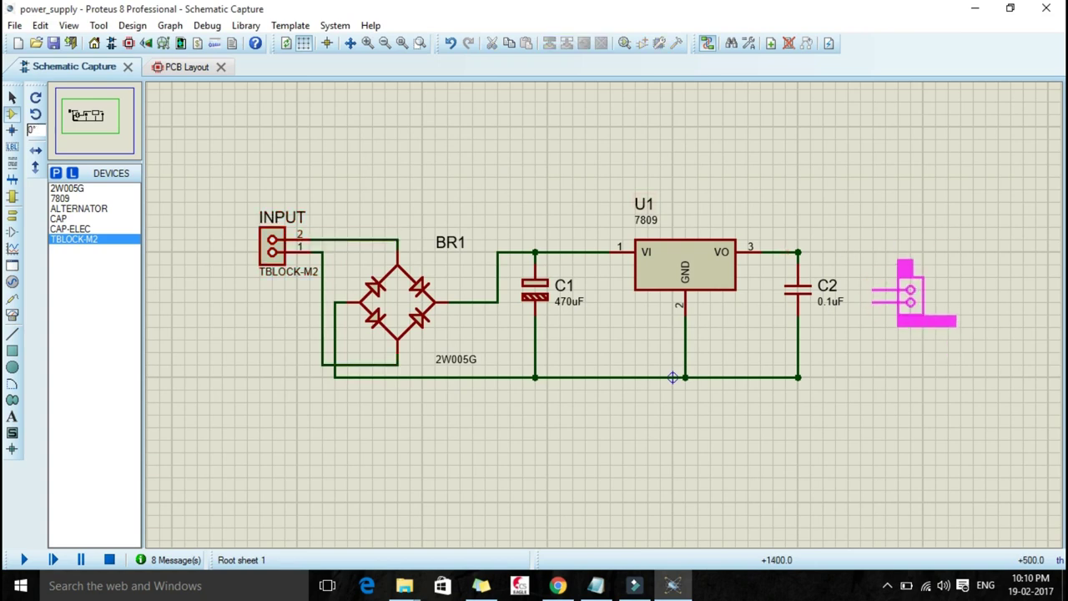
pyautogui.click(910, 292)
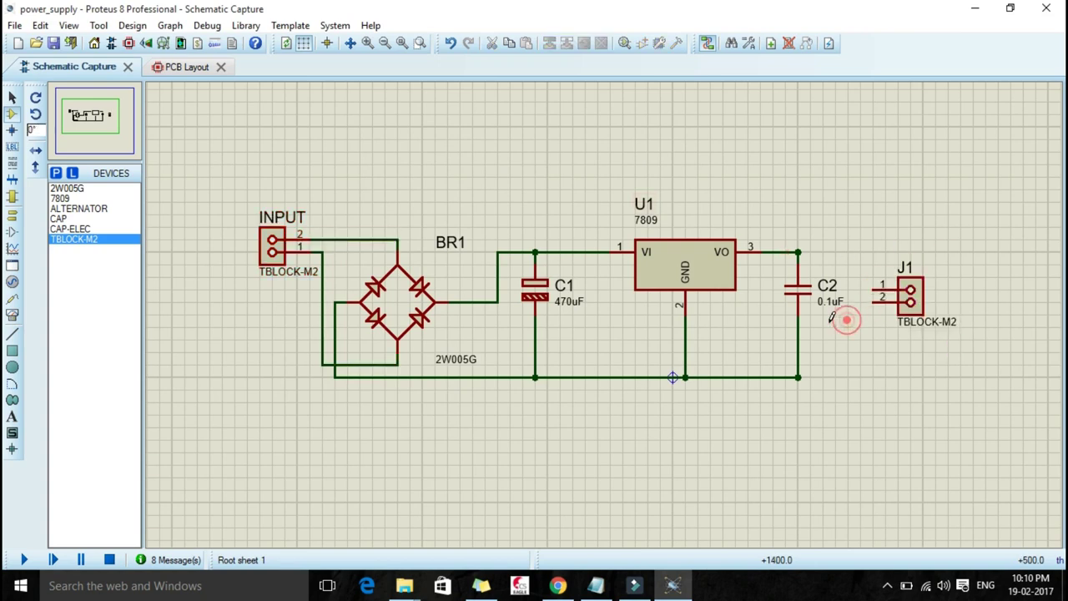
pyautogui.click(798, 251)
pyautogui.click(870, 285)
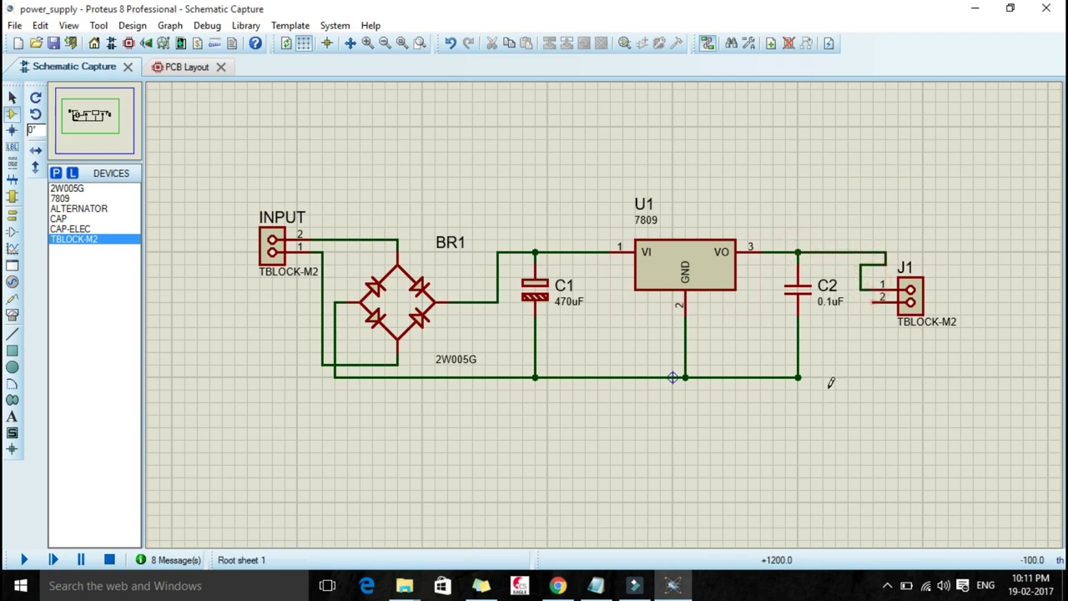
pyautogui.click(798, 377)
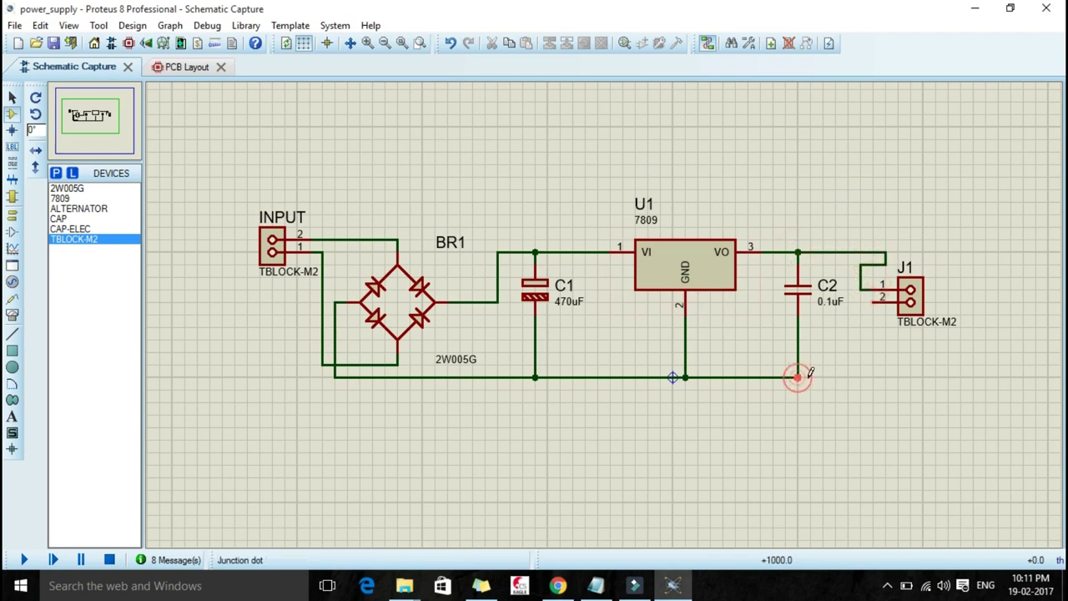
pyautogui.click(874, 298)
# - Rename the second terminal block's part reference to OUTPUT
pyautogui.rightClick(909, 294)
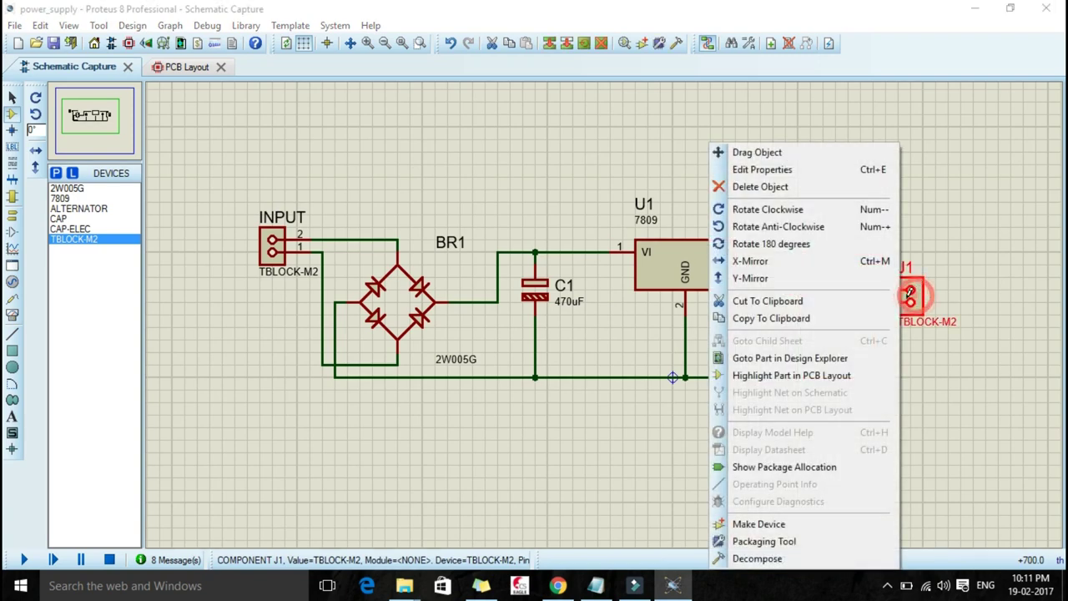
pyautogui.click(772, 172)
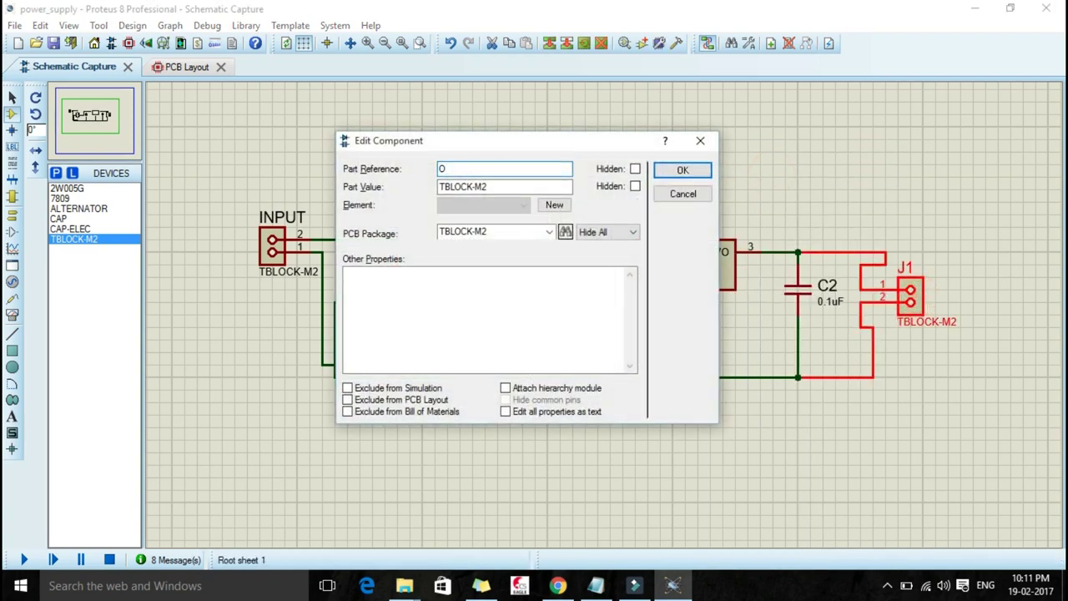
pyautogui.write('OUTPUT')
pyautogui.press('Return')
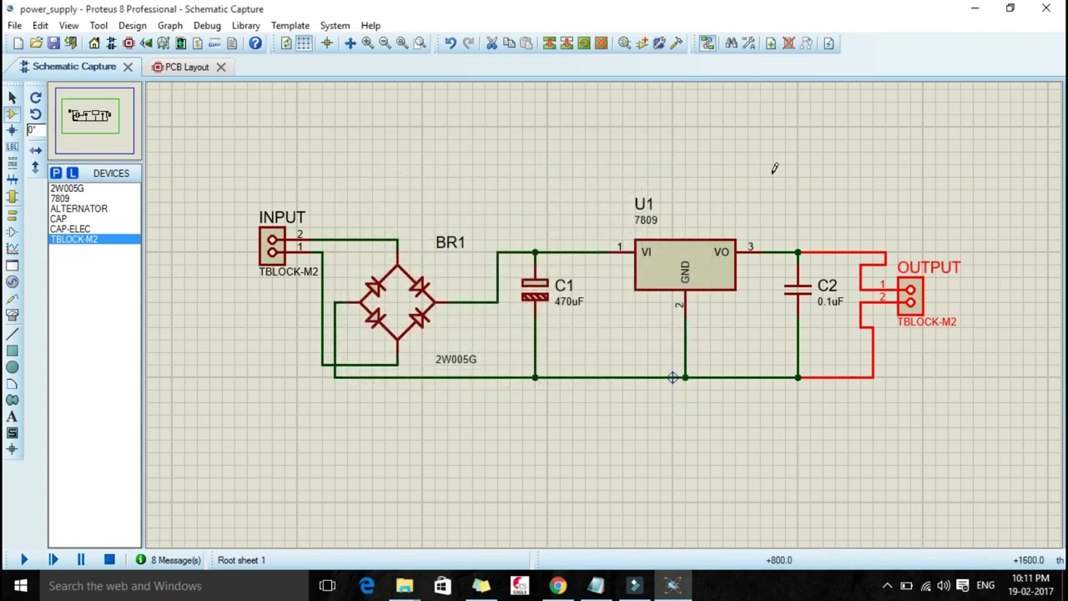
pyautogui.click(741, 177)
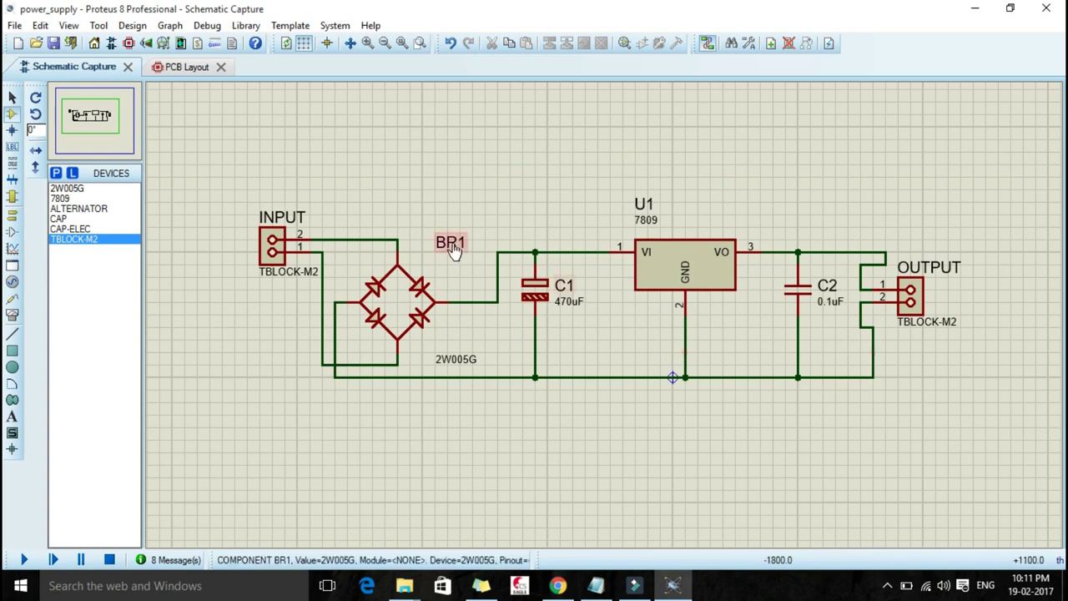
# - Switch to PCB Layout in Component Mode, listing BR1, C1, C2, INPUT, OUTPUT and U1
pyautogui.click(189, 70)
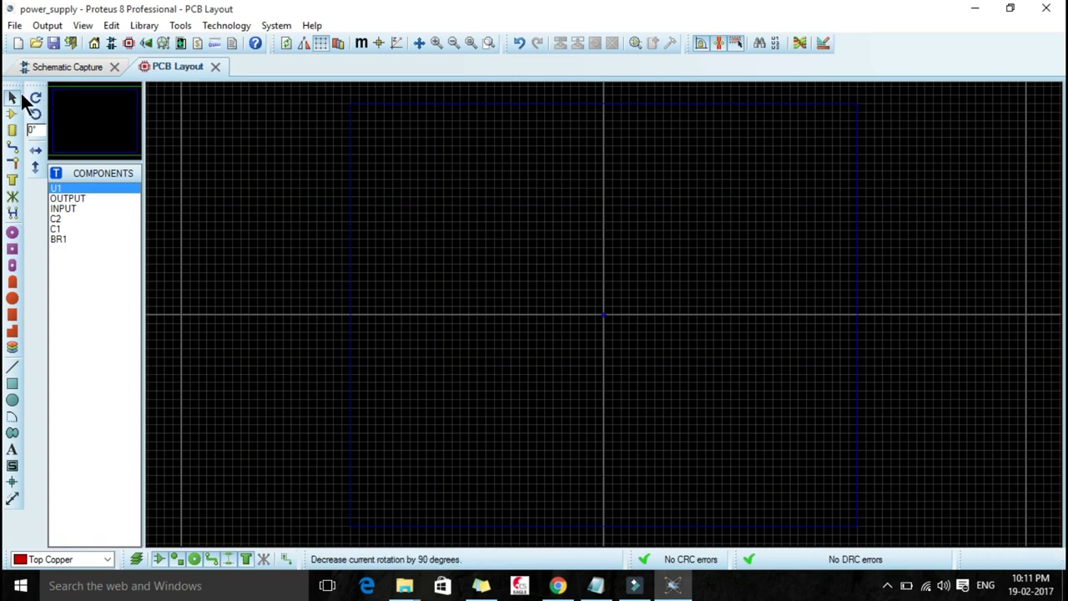
pyautogui.click(12, 114)
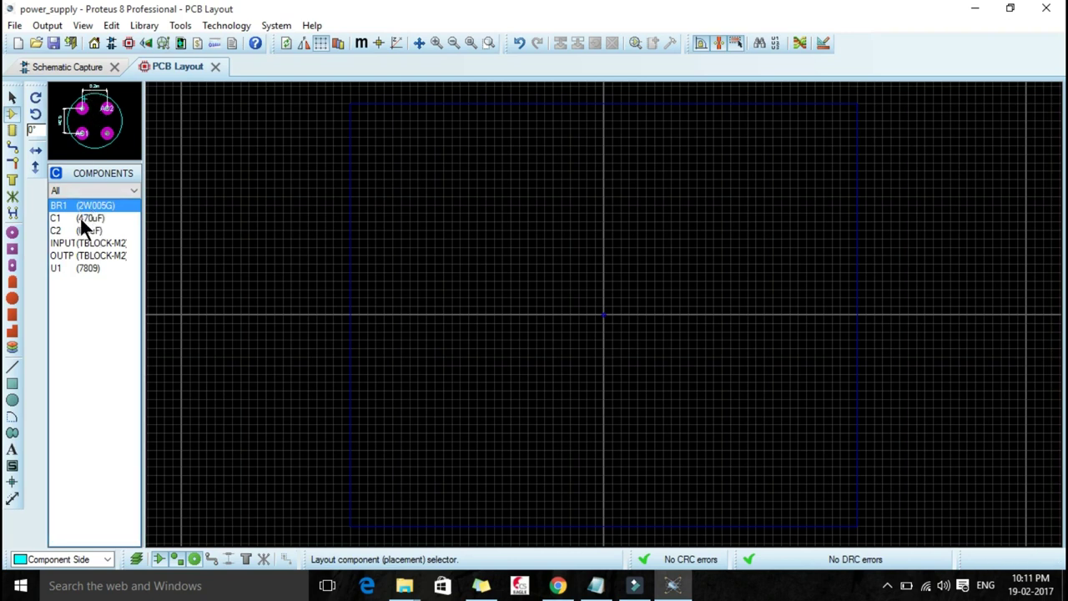
pyautogui.click(74, 66)
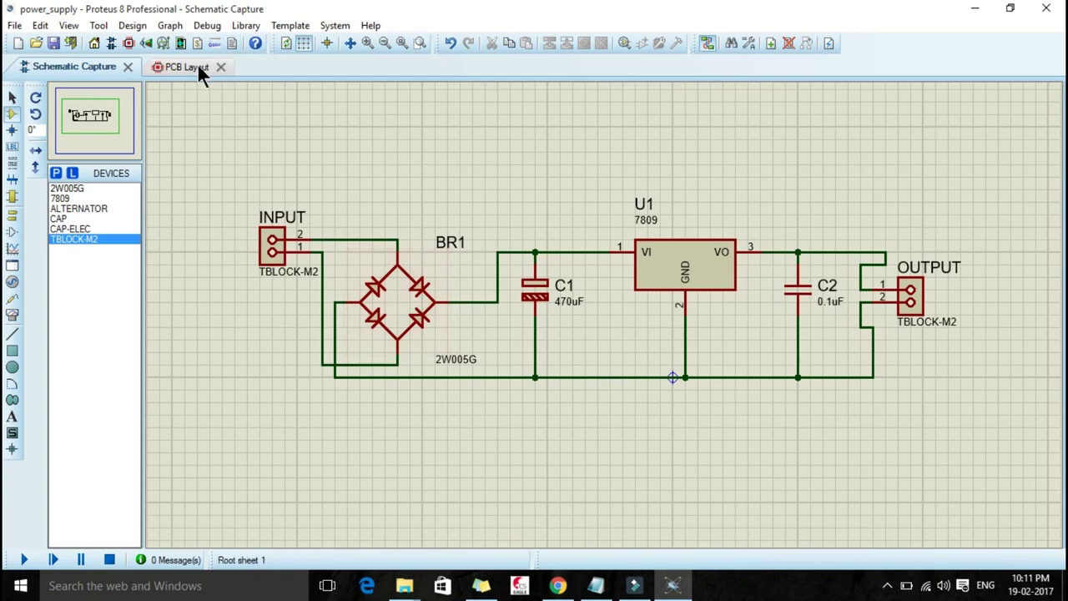
pyautogui.click(197, 66)
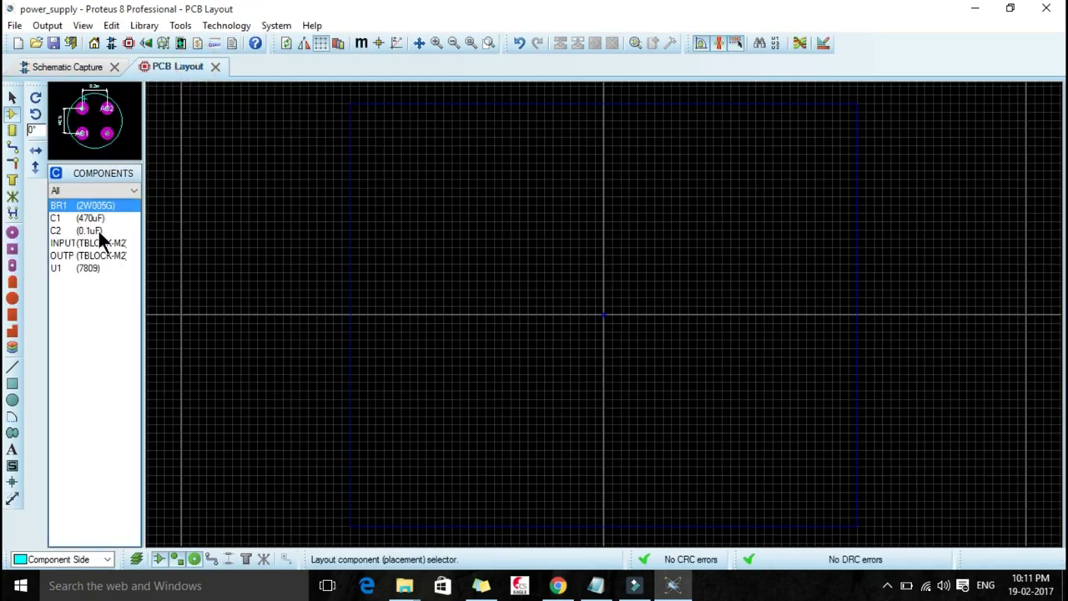
pyautogui.click(76, 67)
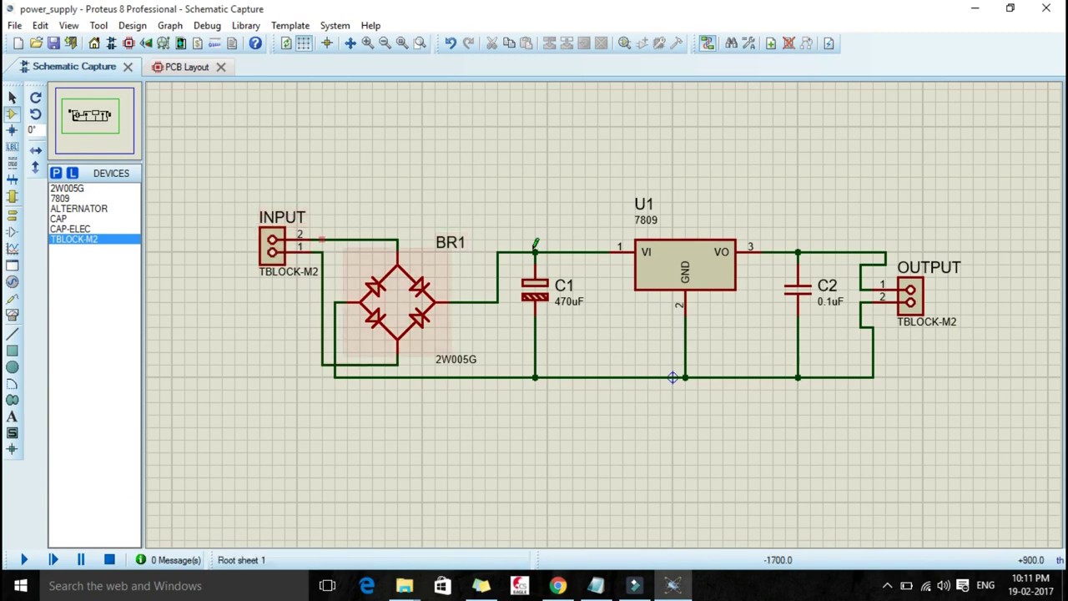
pyautogui.click(180, 64)
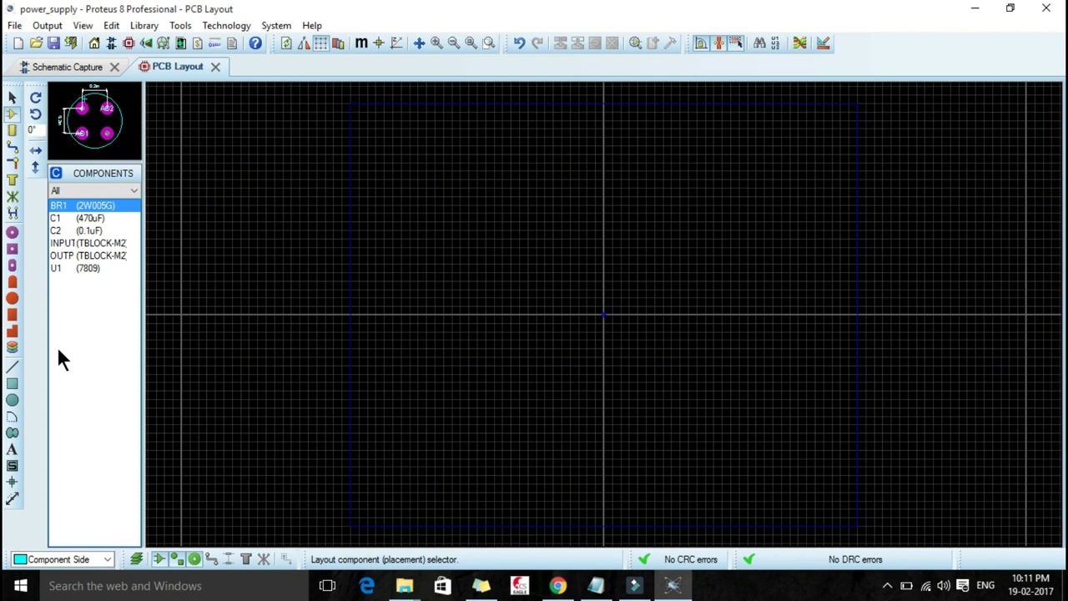
# - Choose 2D Graphics Box Mode with Board Edge as the drawing layer
pyautogui.click(15, 386)
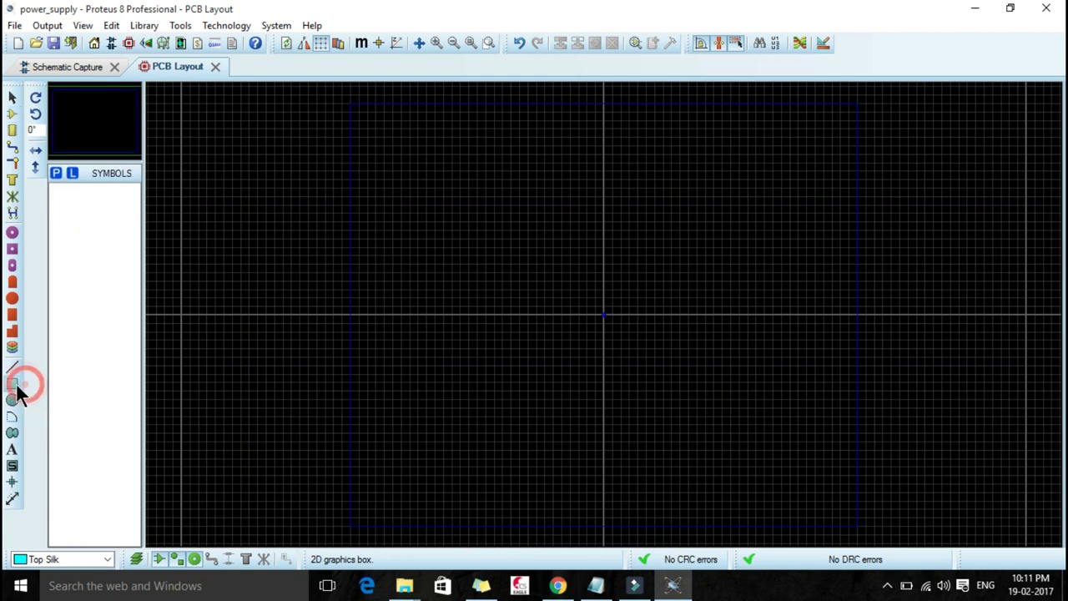
pyautogui.click(108, 559)
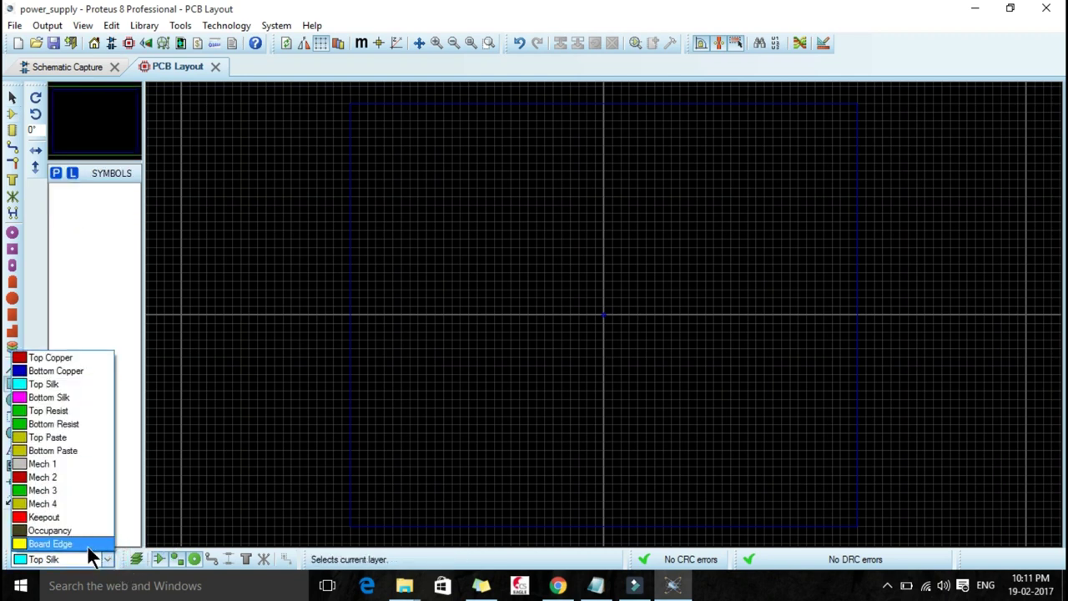
pyautogui.click(87, 544)
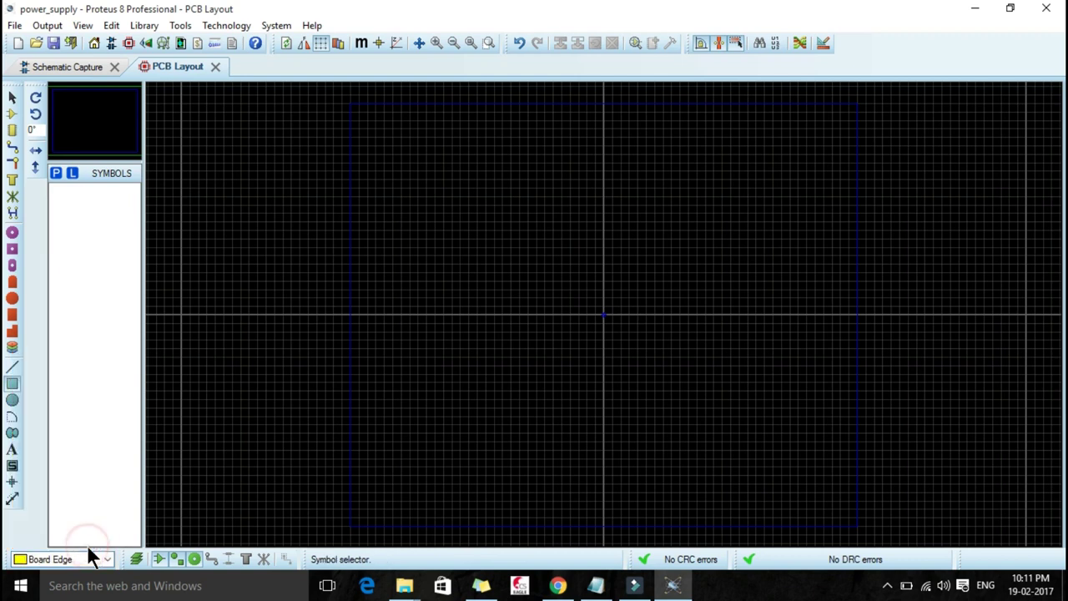
pyautogui.click(10, 389)
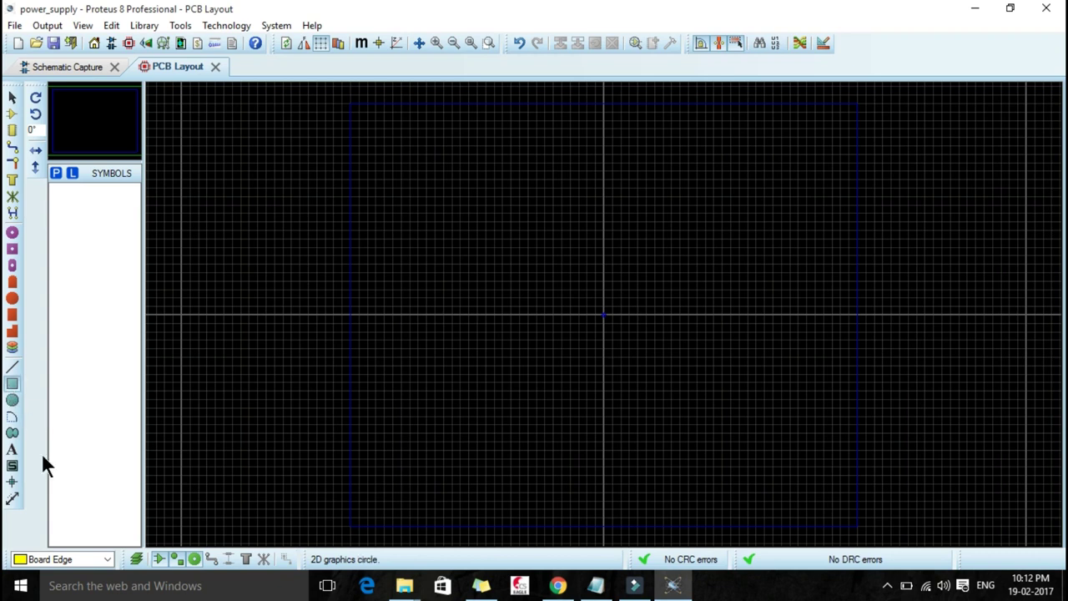
pyautogui.click(109, 561)
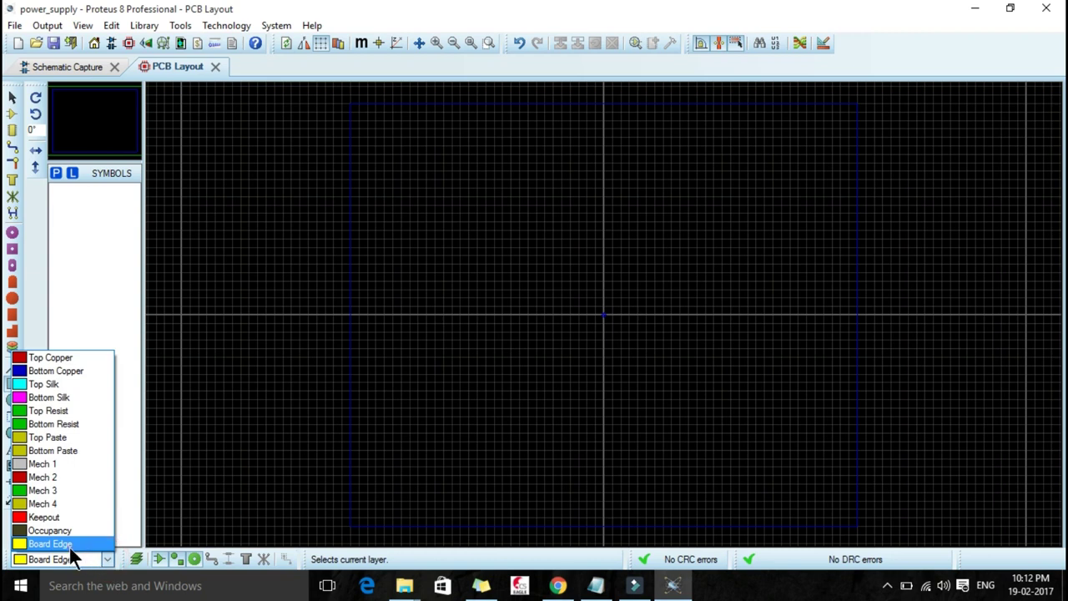
pyautogui.click(70, 545)
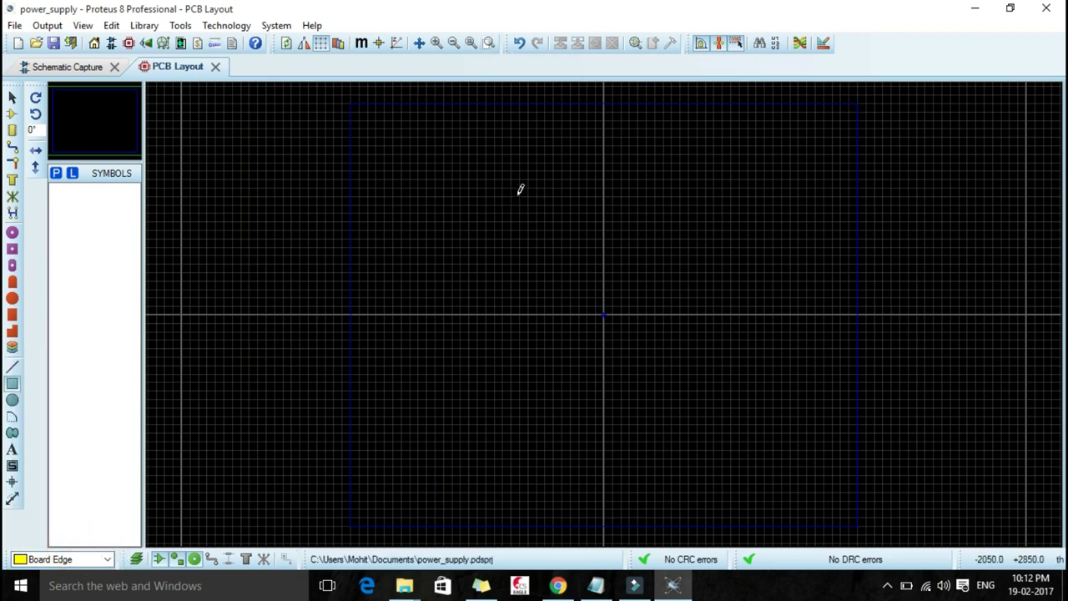
# - Zoom into the centre and draw the rectangular board outline by two corners
pyautogui.click(488, 42)
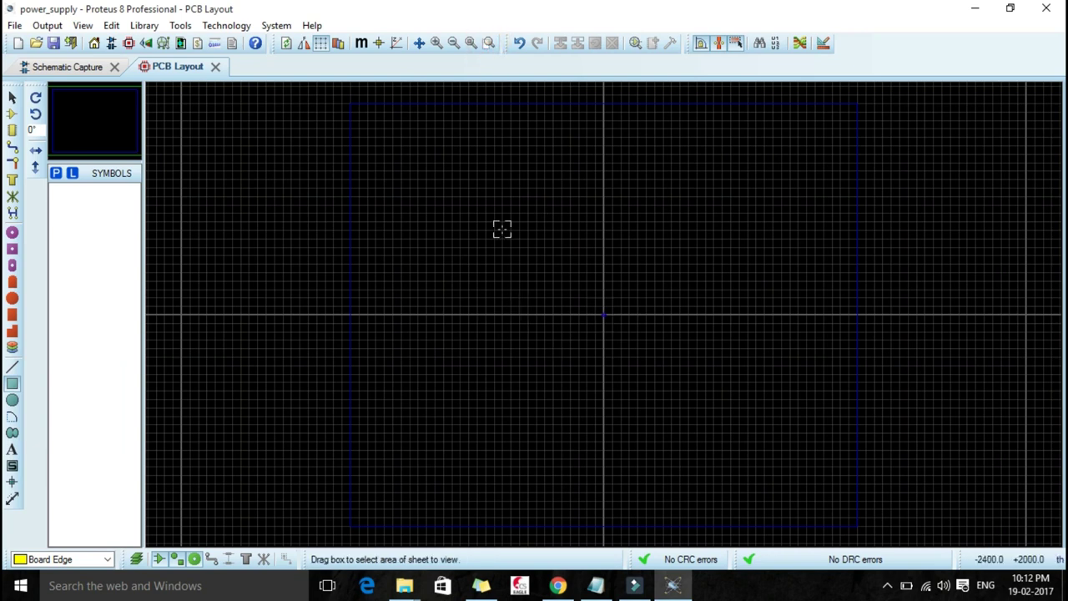
pyautogui.moveTo(502, 230); pyautogui.dragTo(732, 398)
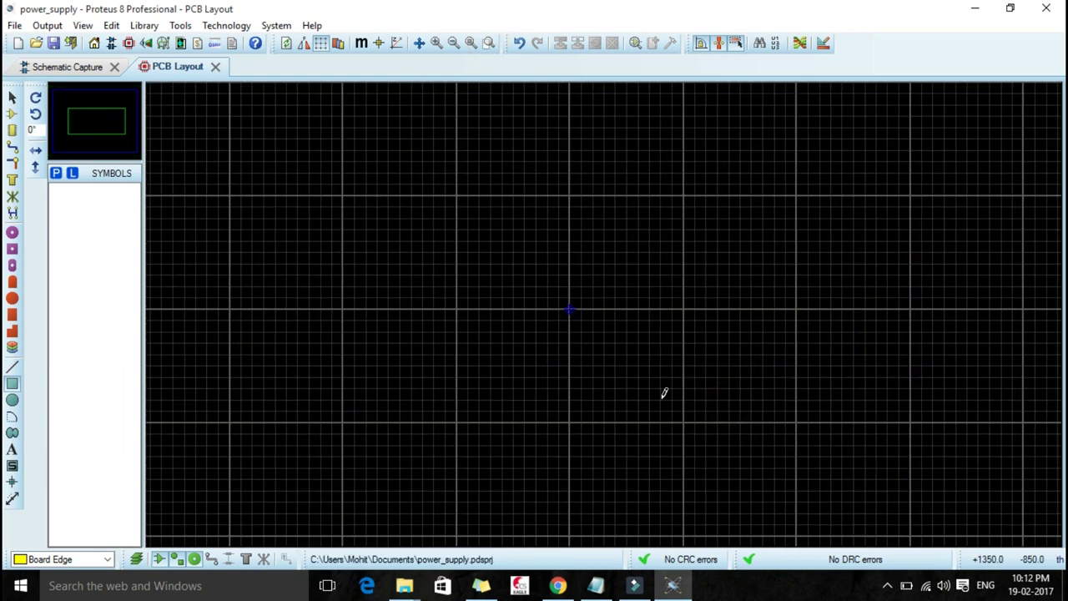
pyautogui.click(343, 150)
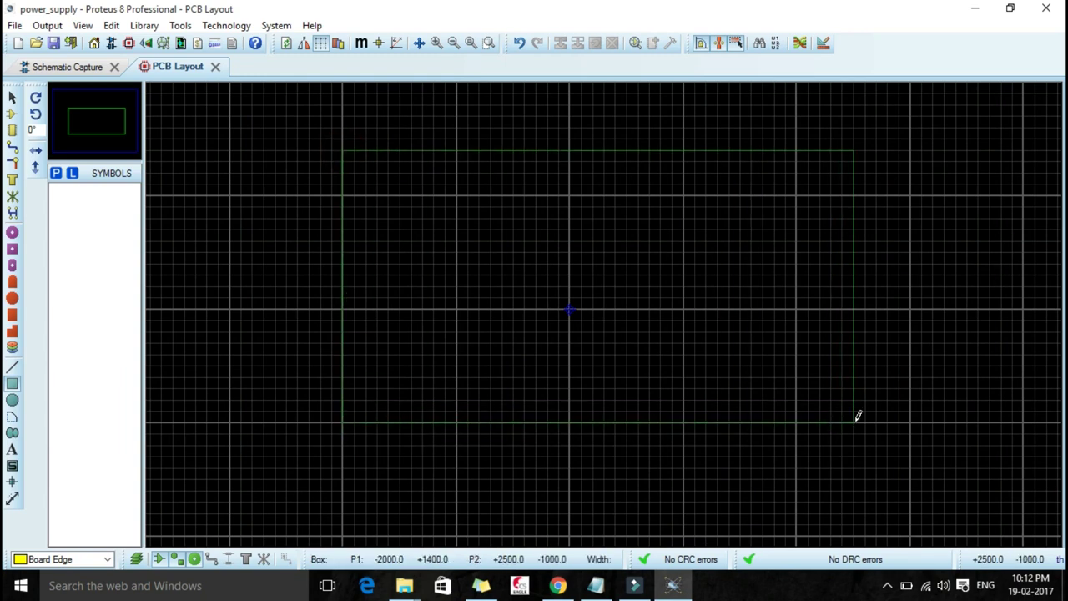
pyautogui.click(798, 419)
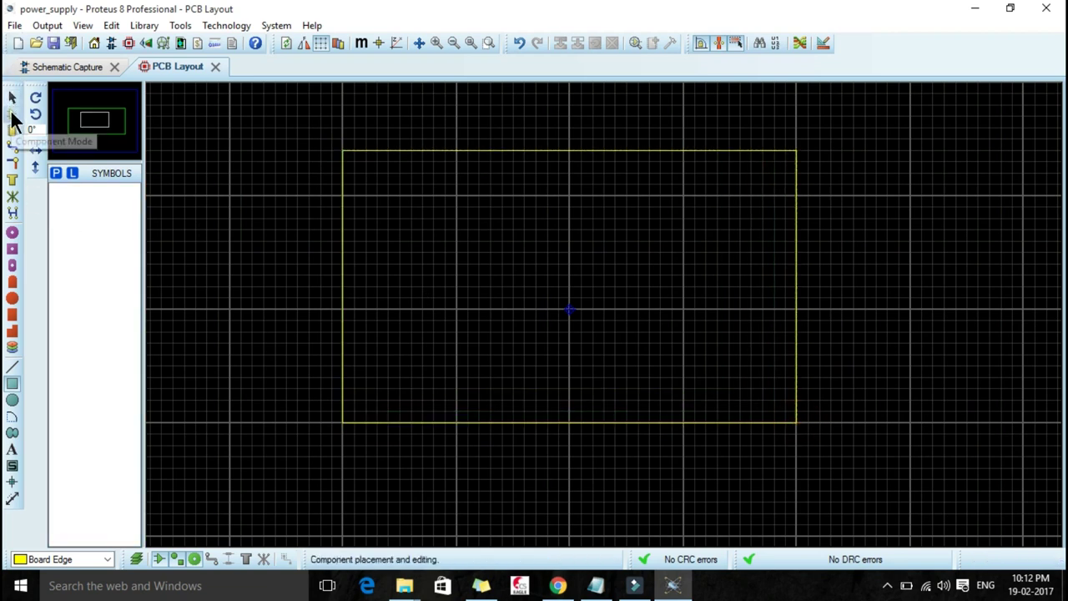
# - Place the INPUT terminal block footprint horizontally near the board's top-left
pyautogui.click(11, 114)
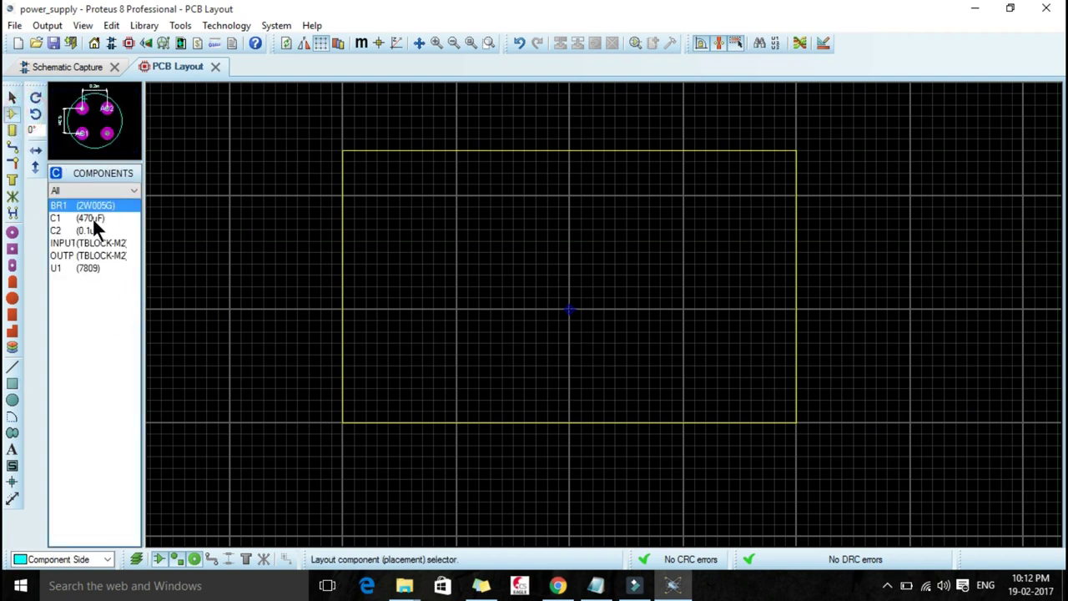
pyautogui.click(102, 242)
pyautogui.click(382, 182)
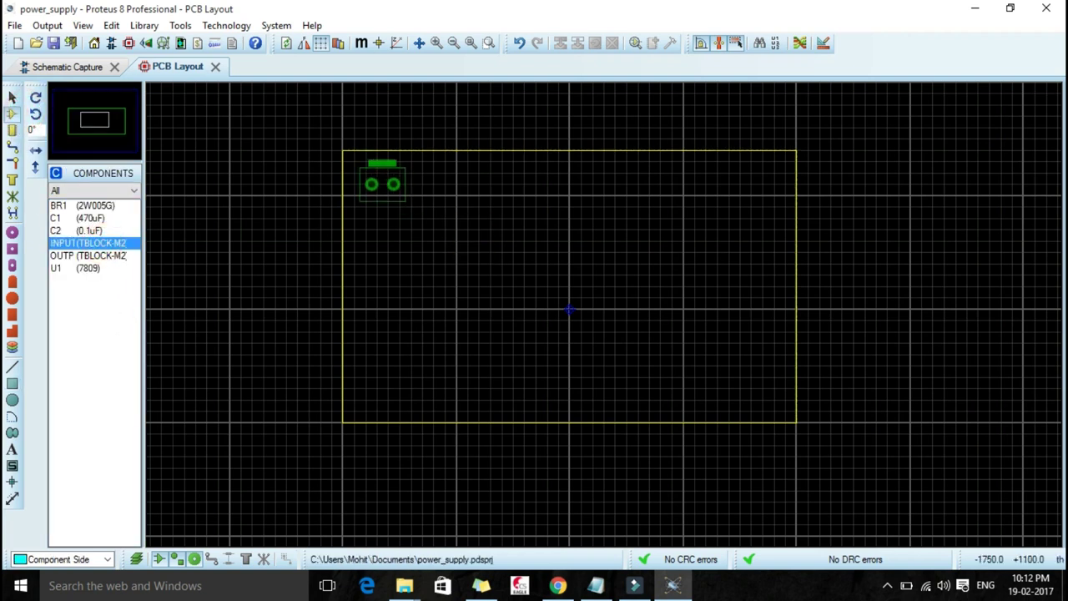
pyautogui.click(382, 169)
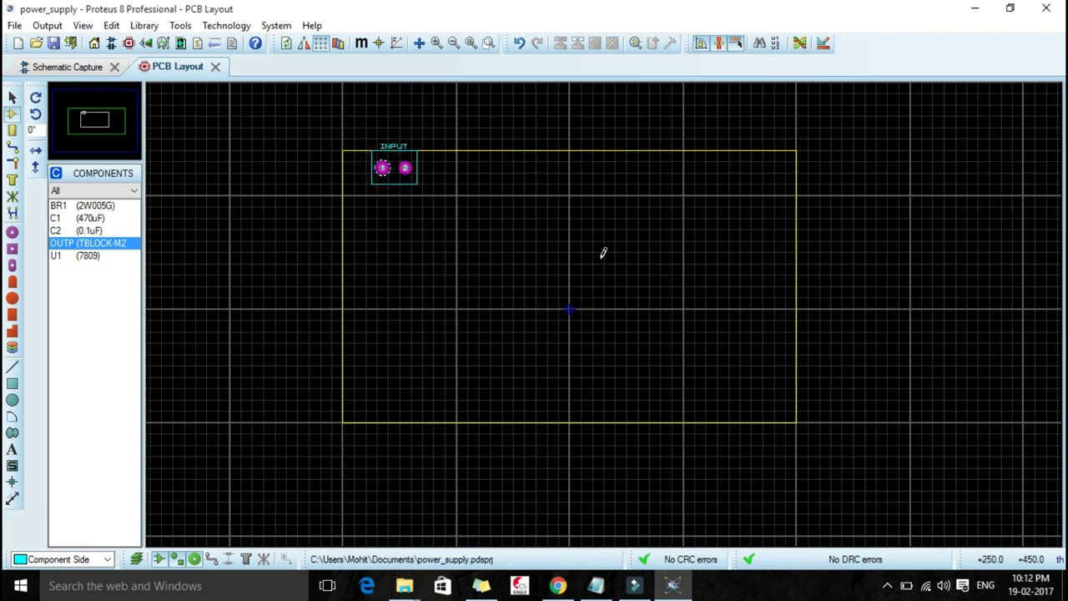
pyautogui.click(398, 191)
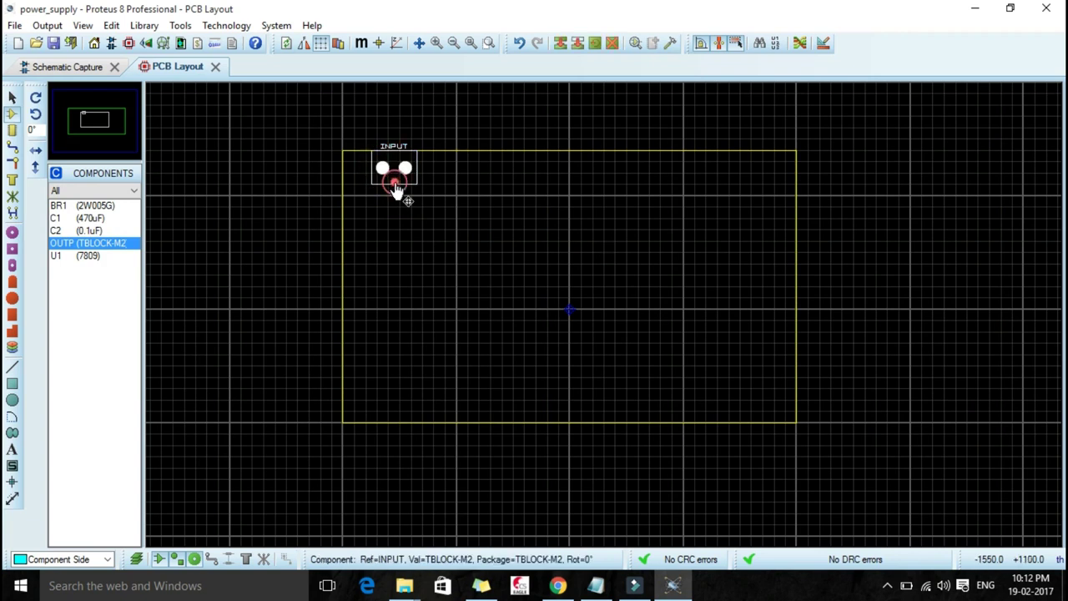
pyautogui.press('KP_Add')
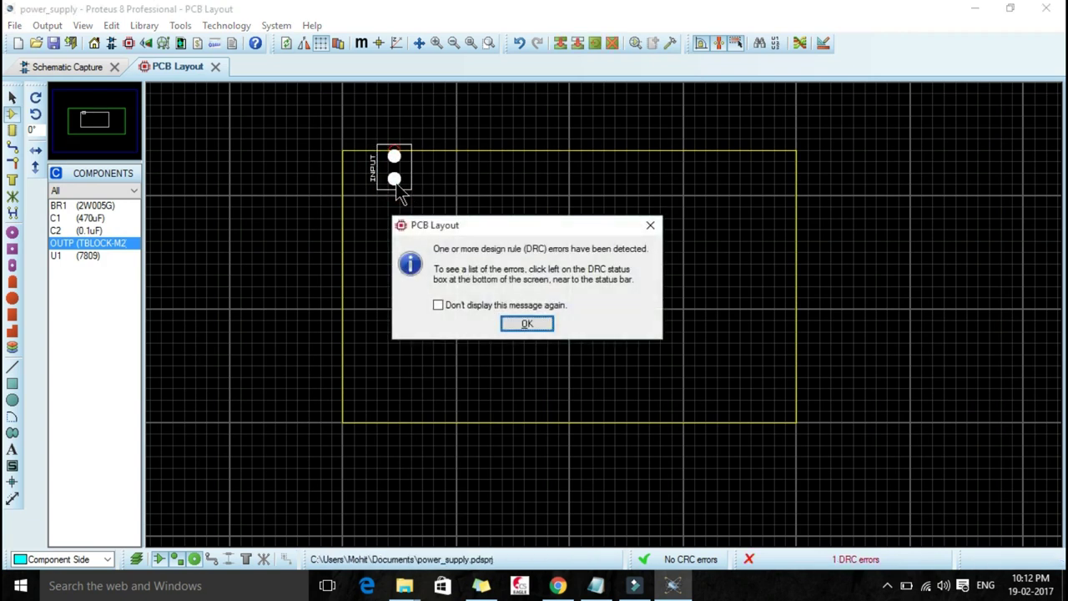
pyautogui.click(529, 322)
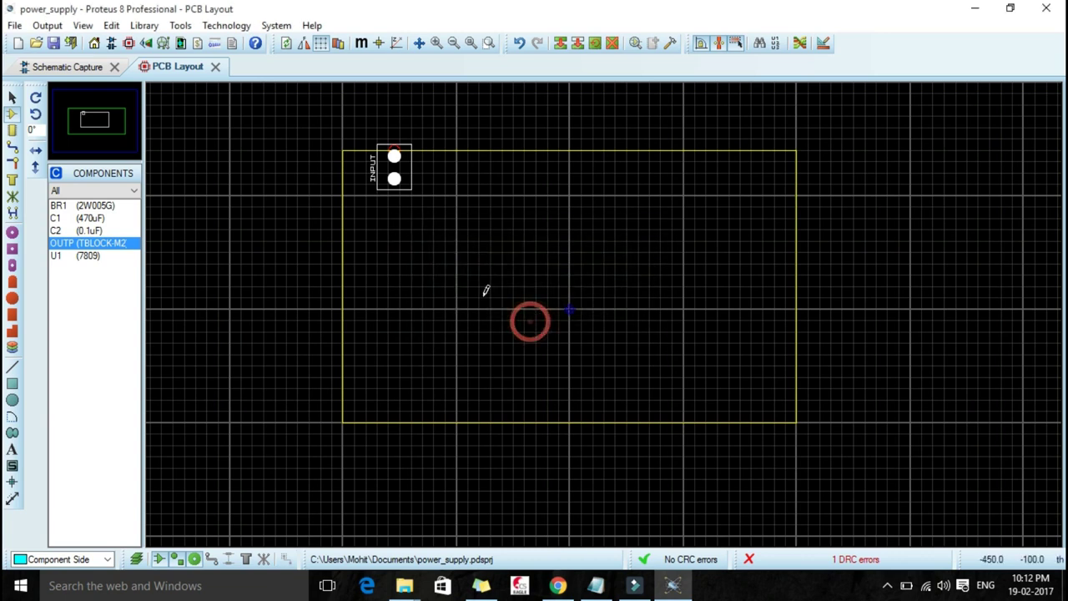
pyautogui.press('KP_Add')
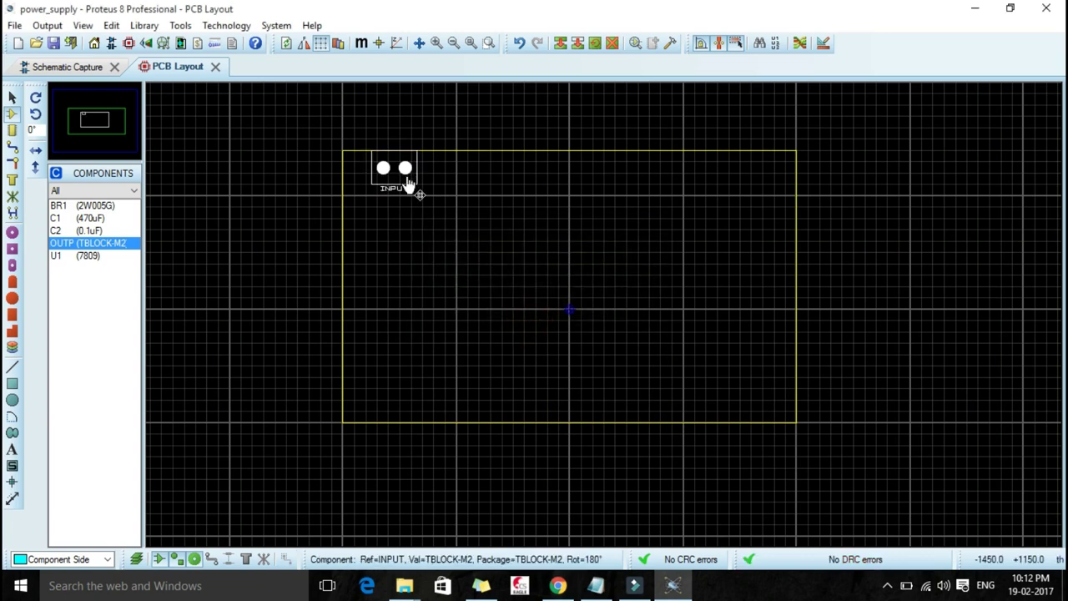
pyautogui.click(463, 193)
# - Shrink the board outline by dragging its right and bottom edges inward
pyautogui.click(796, 269)
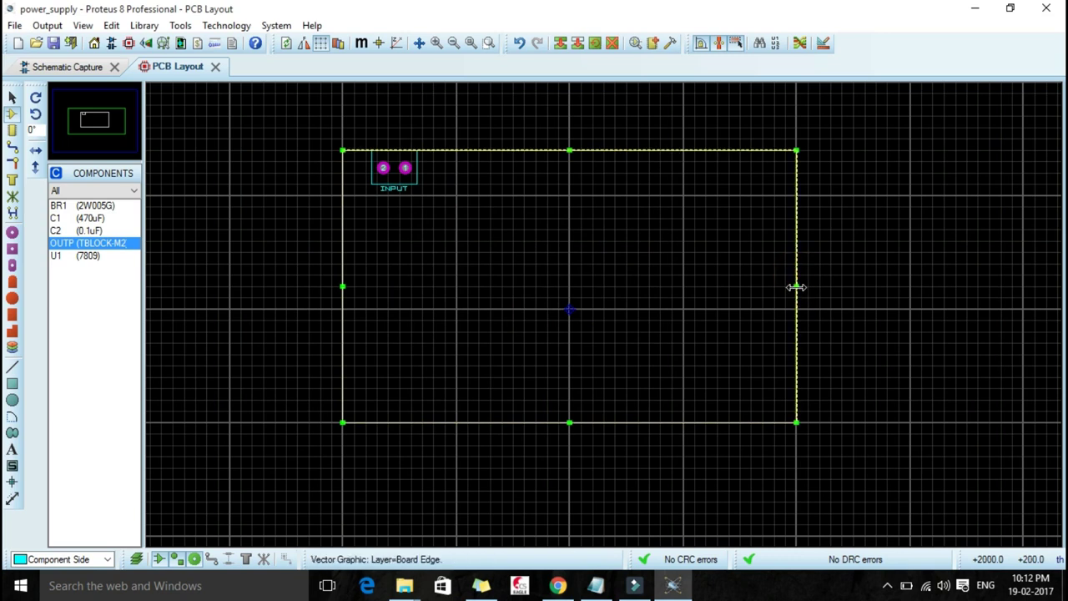
pyautogui.click(796, 287)
pyautogui.moveTo(796, 286); pyautogui.dragTo(620, 287)
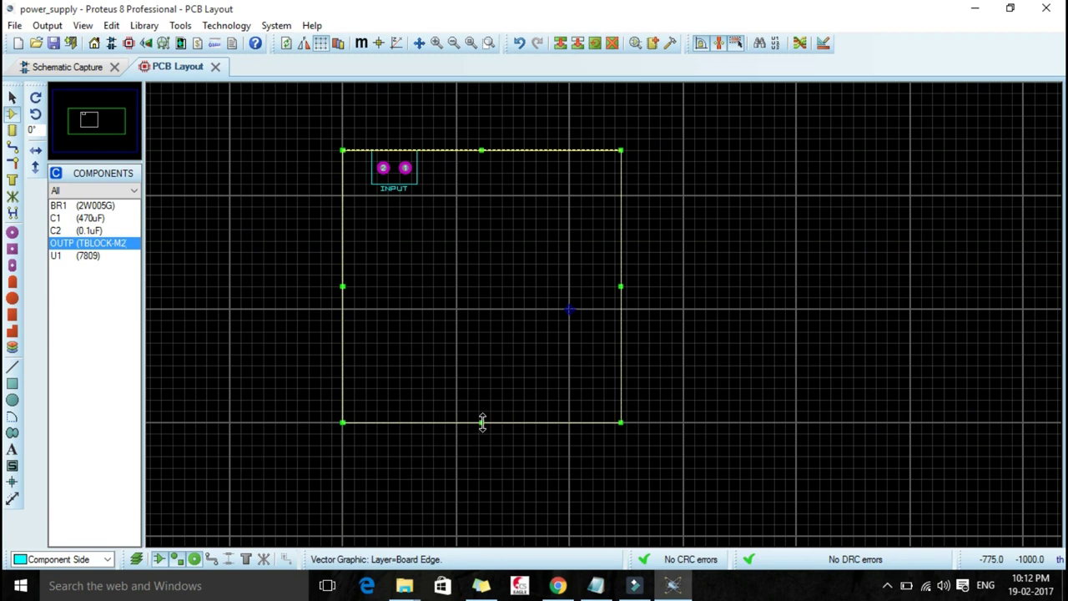
pyautogui.click(481, 422)
pyautogui.moveTo(482, 422); pyautogui.dragTo(498, 310)
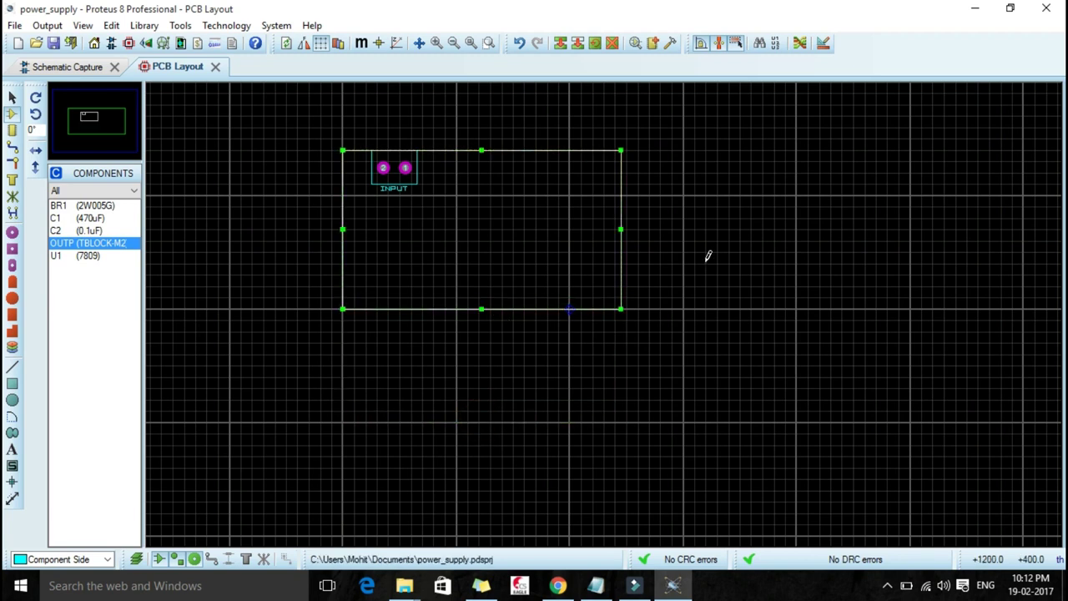
pyautogui.click(488, 42)
# - Zoom to the board and place BR1 rotated 180° below the INPUT terminal block
pyautogui.moveTo(292, 116); pyautogui.dragTo(711, 342)
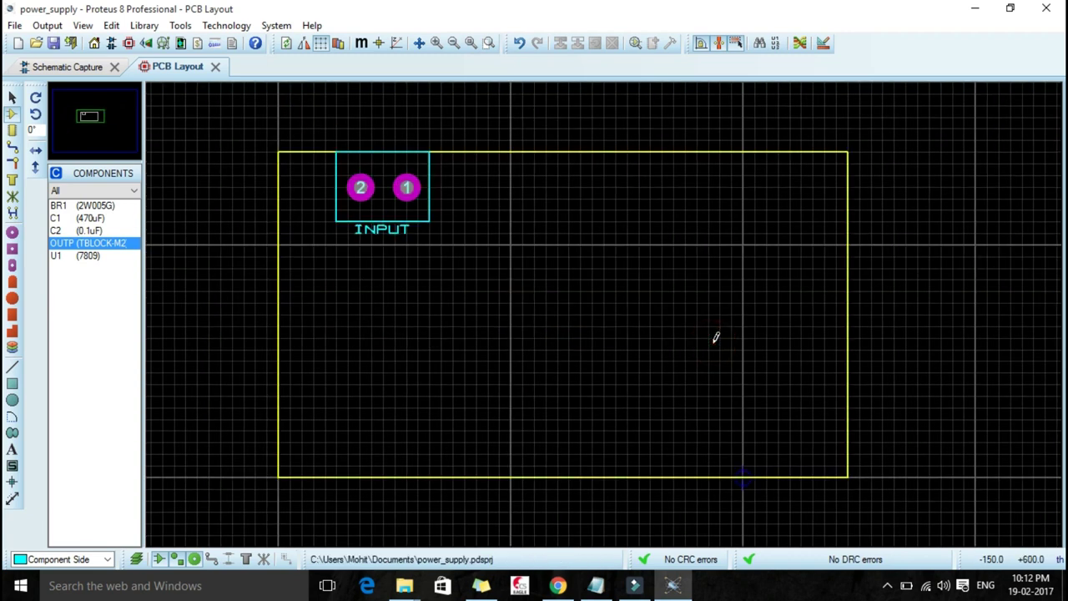
pyautogui.click(99, 205)
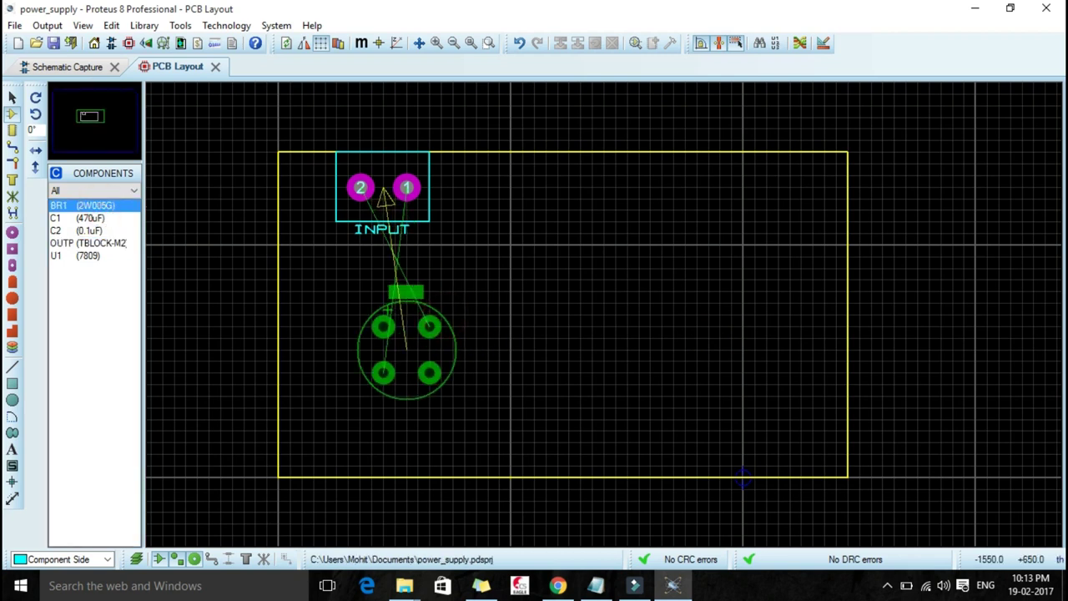
pyautogui.press('KP_Add')
pyautogui.press('KP_Add')
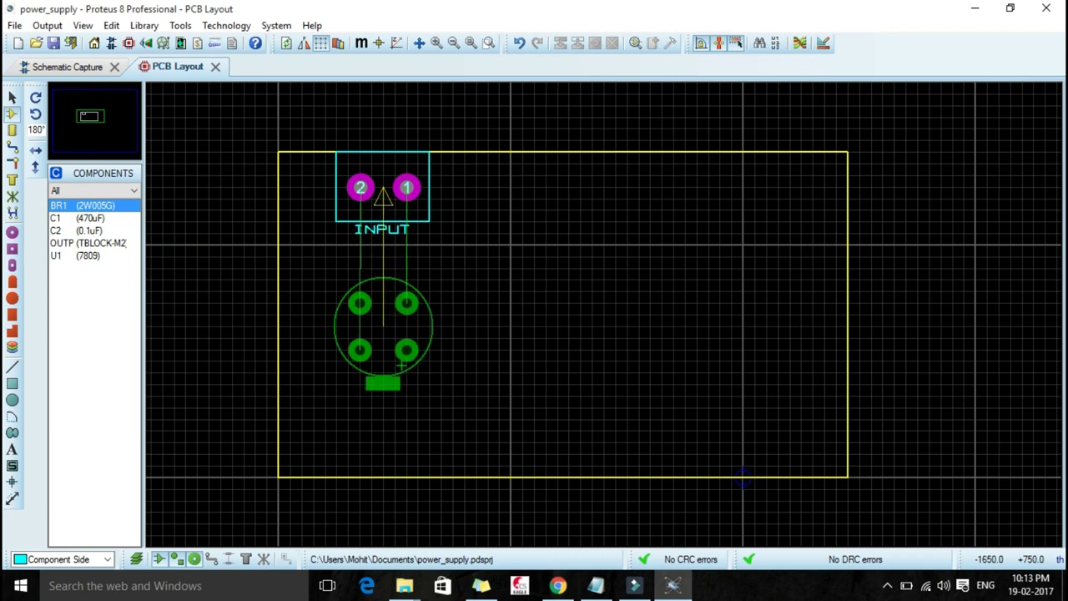
pyautogui.click(383, 316)
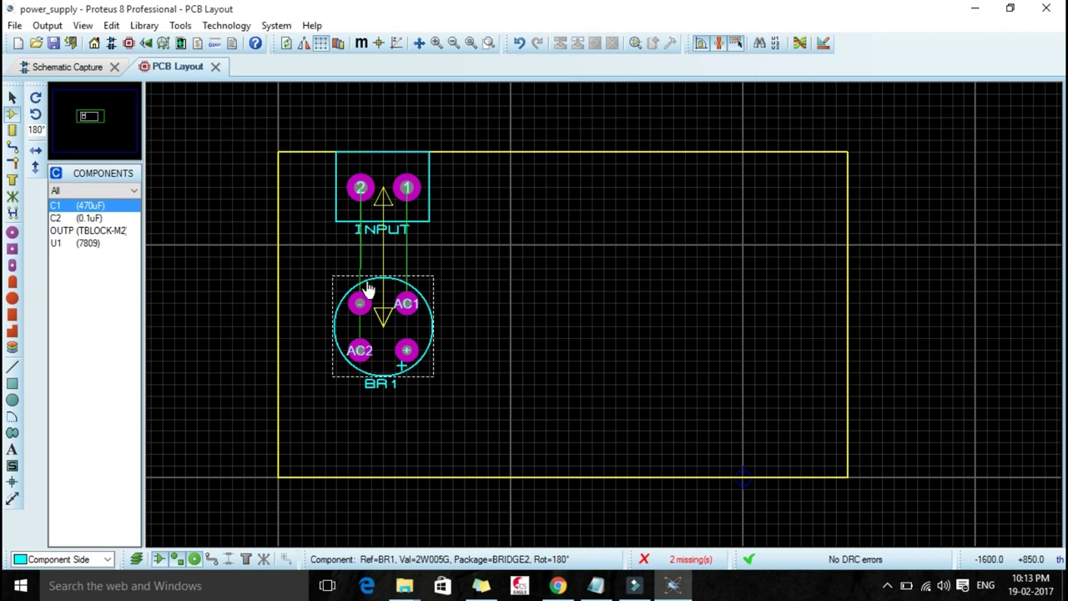
# - Place C1 up-right of BR1 and U1, rotated 180°, to BR1's right
pyautogui.click(429, 253)
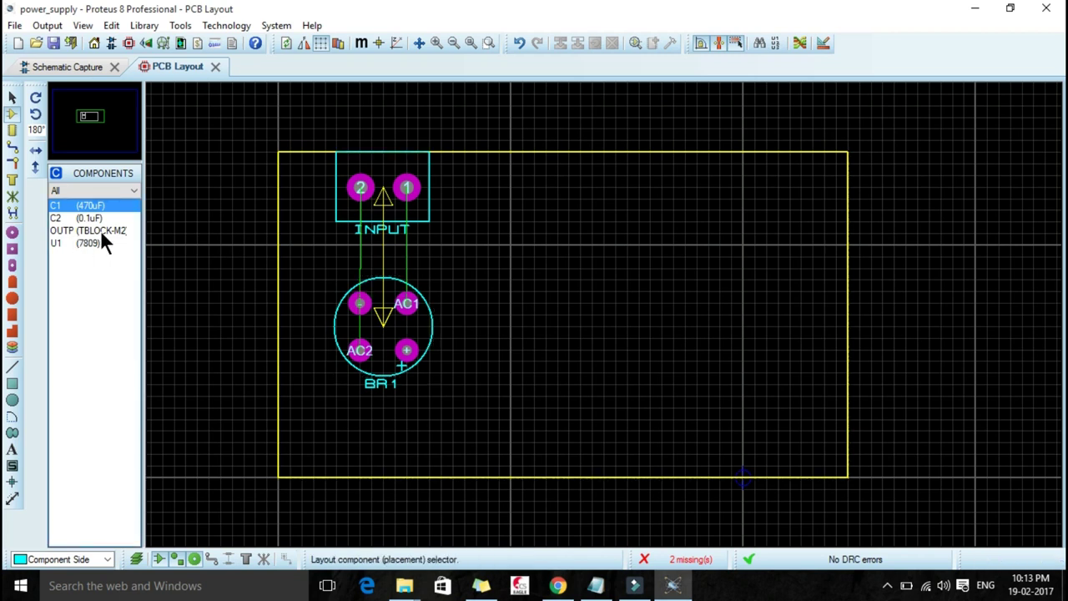
pyautogui.click(92, 206)
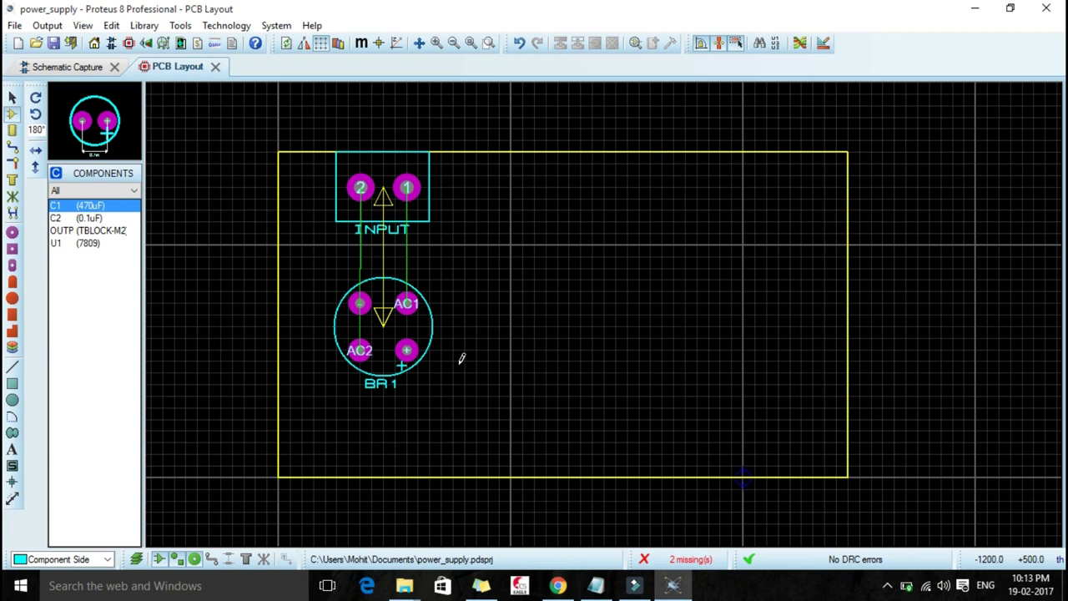
pyautogui.click(556, 265)
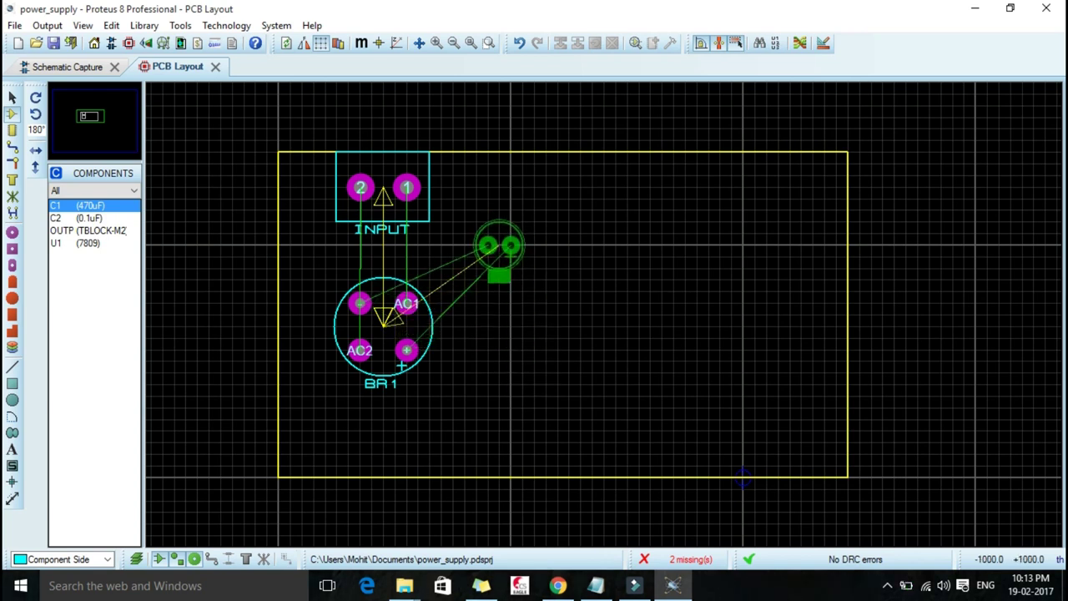
pyautogui.click(488, 222)
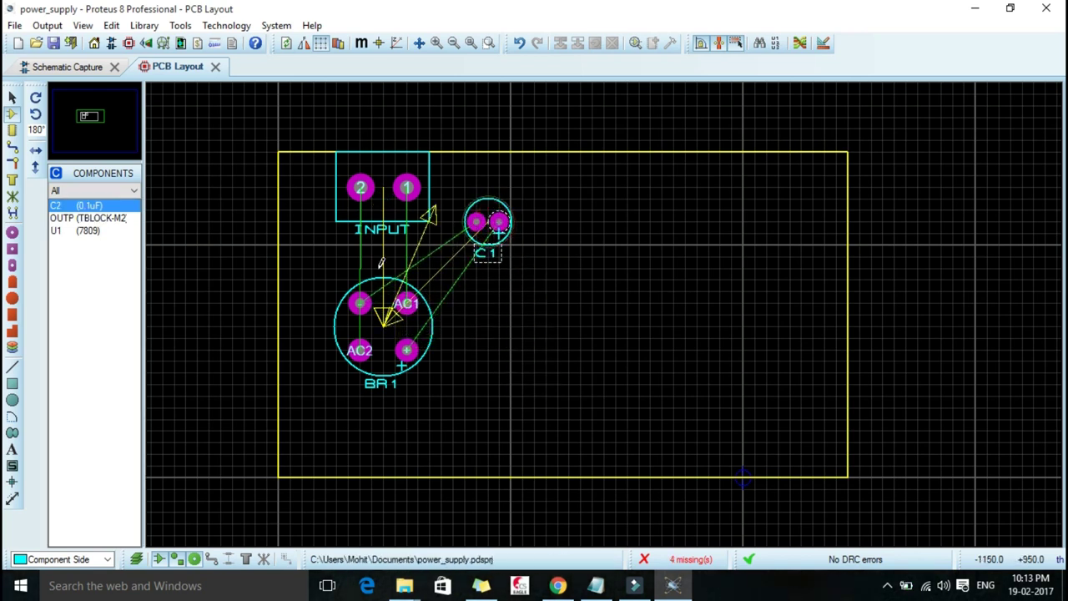
pyautogui.click(82, 232)
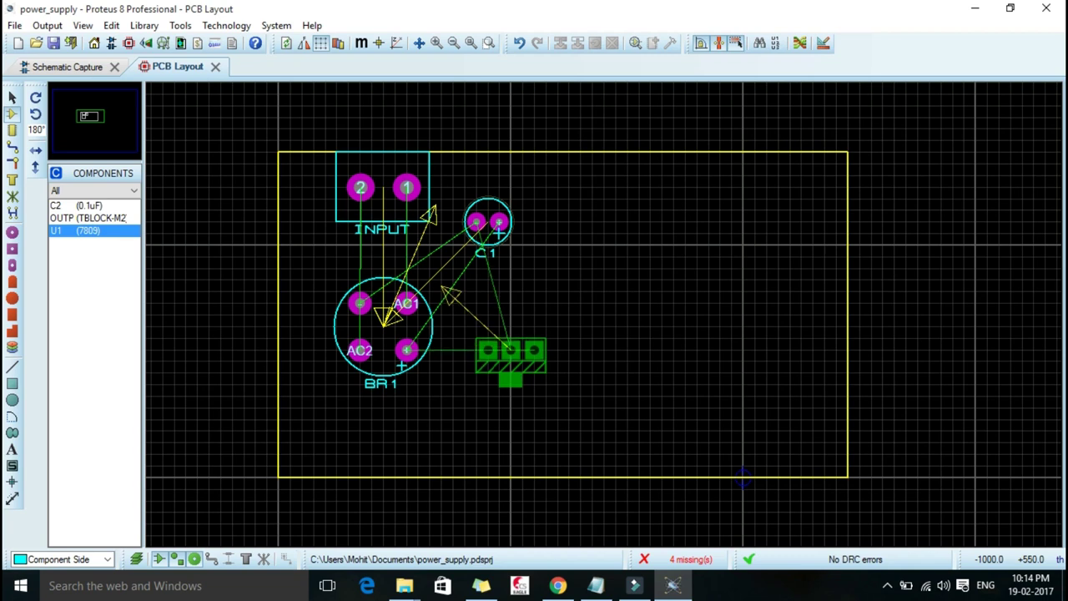
pyautogui.press('KP_Add')
pyautogui.press('KP_Add')
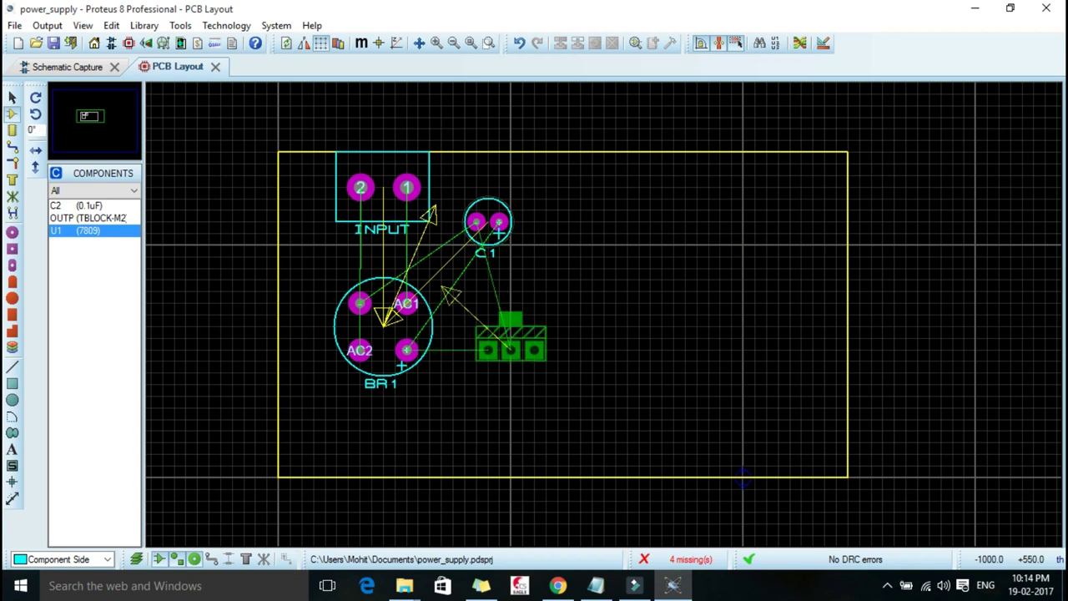
pyautogui.click(511, 349)
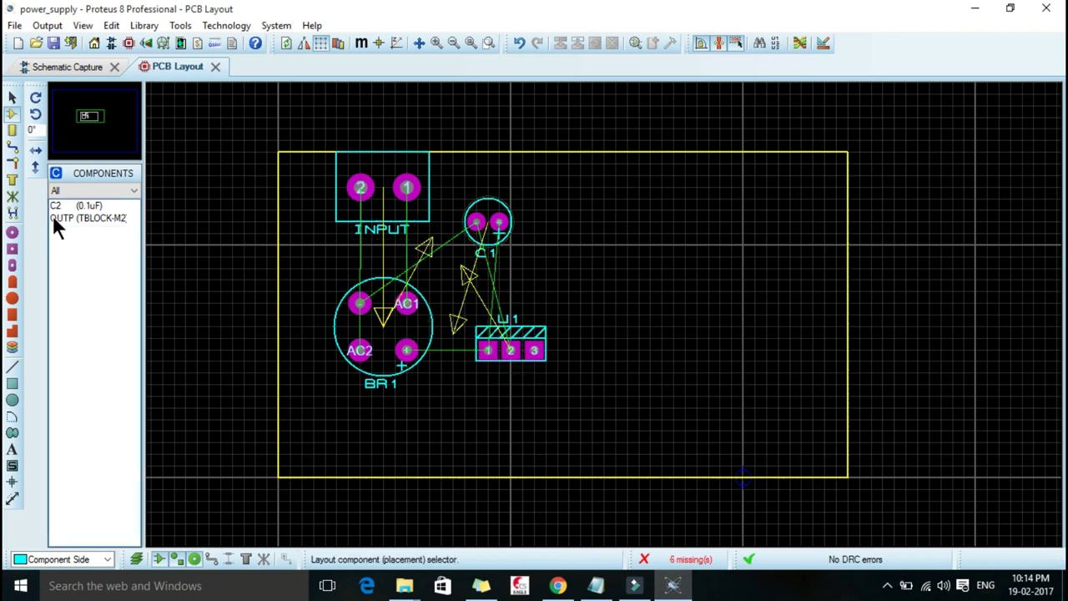
# - Place C2 between C1 and U1, and OUTPUT rotated 180° at the board's top right
pyautogui.click(74, 205)
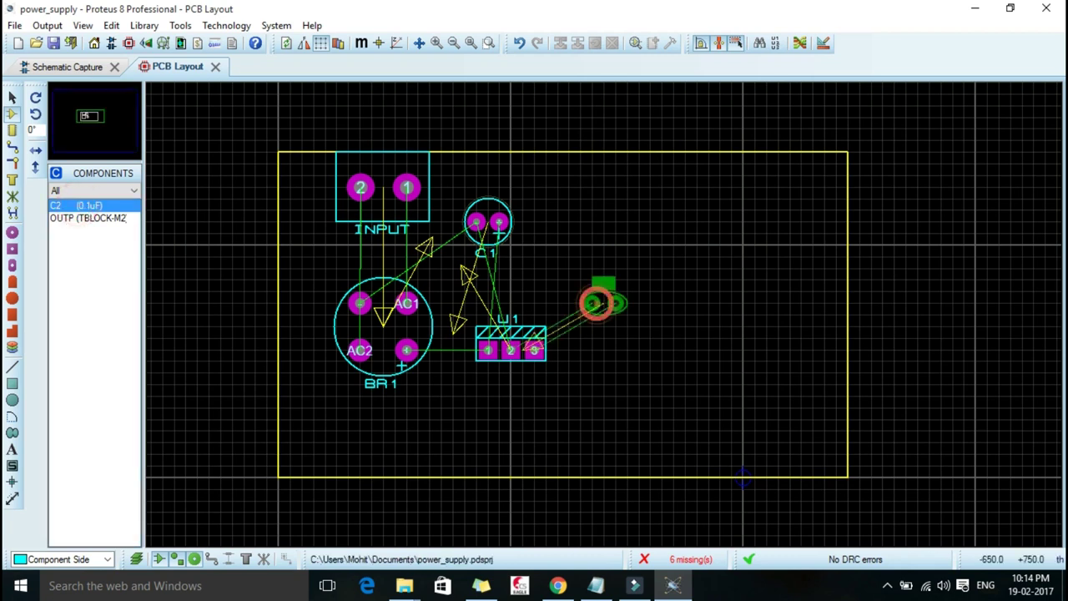
pyautogui.click(556, 280)
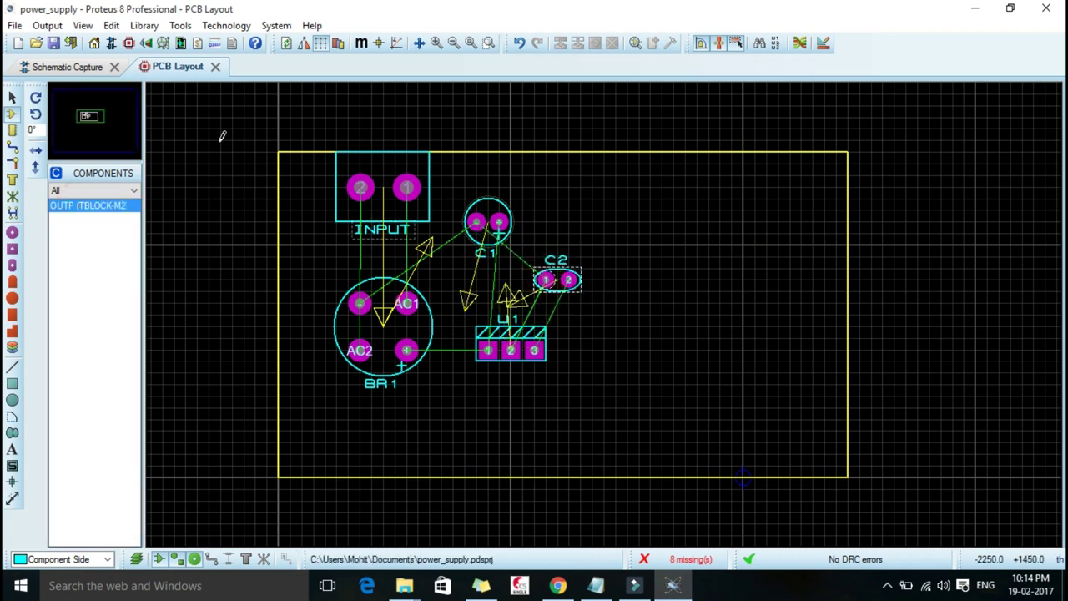
pyautogui.click(622, 214)
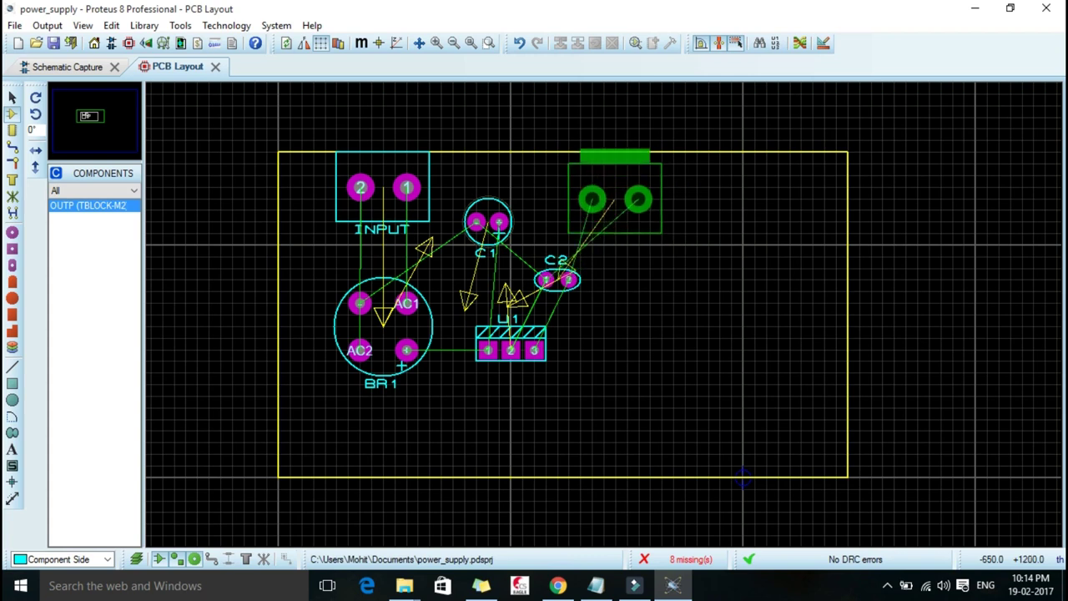
pyautogui.press('KP_Add')
pyautogui.press('KP_Add')
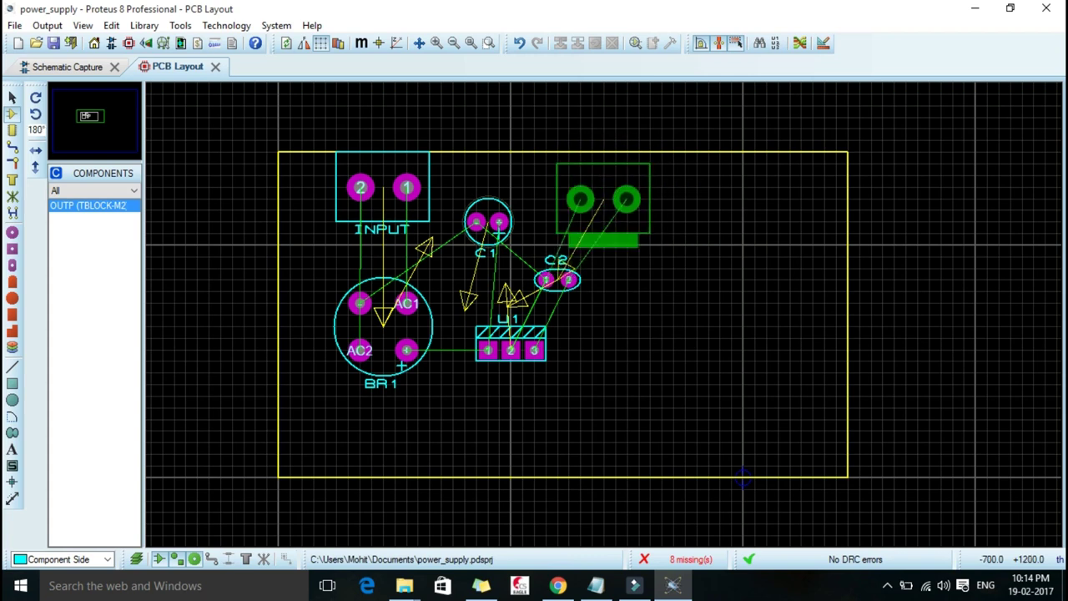
pyautogui.click(602, 189)
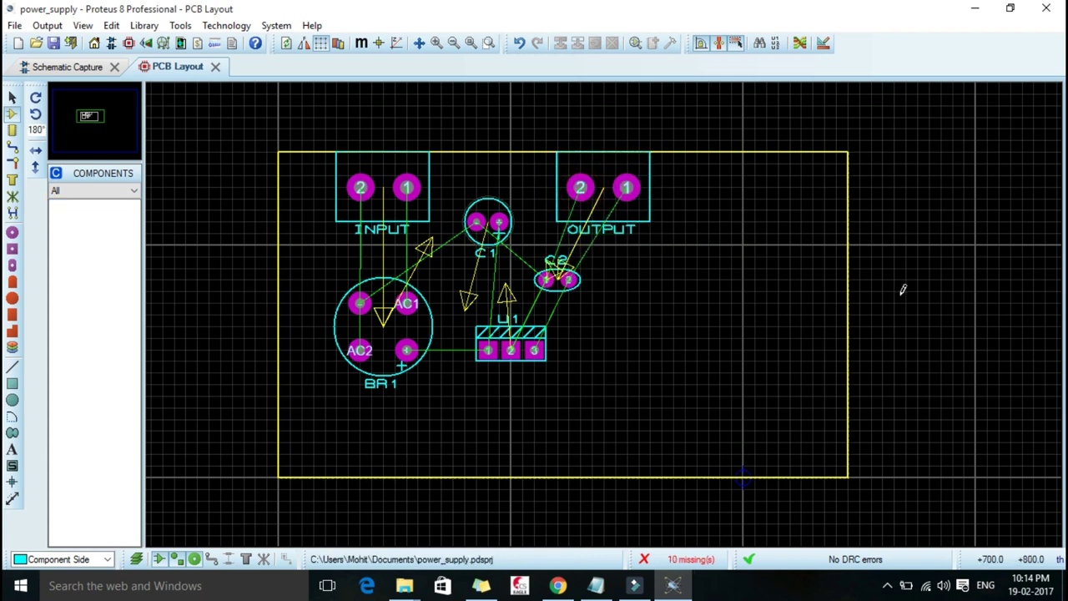
# - Pull the board-edge rectangle's right side in past OUTPUT and raise its bottom below BR1
pyautogui.click(847, 314)
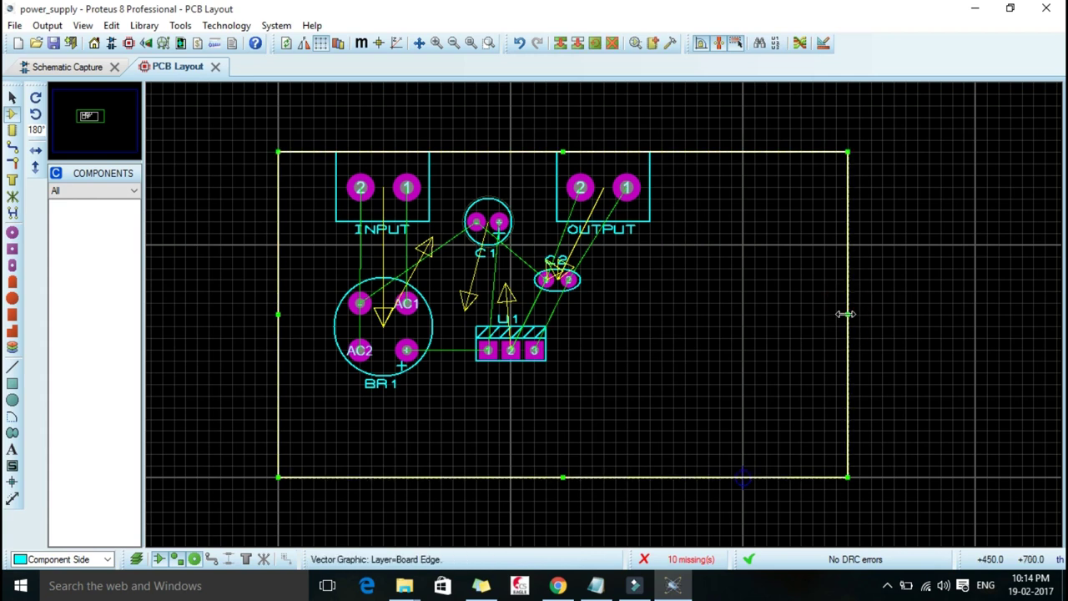
pyautogui.moveTo(845, 314); pyautogui.dragTo(686, 310)
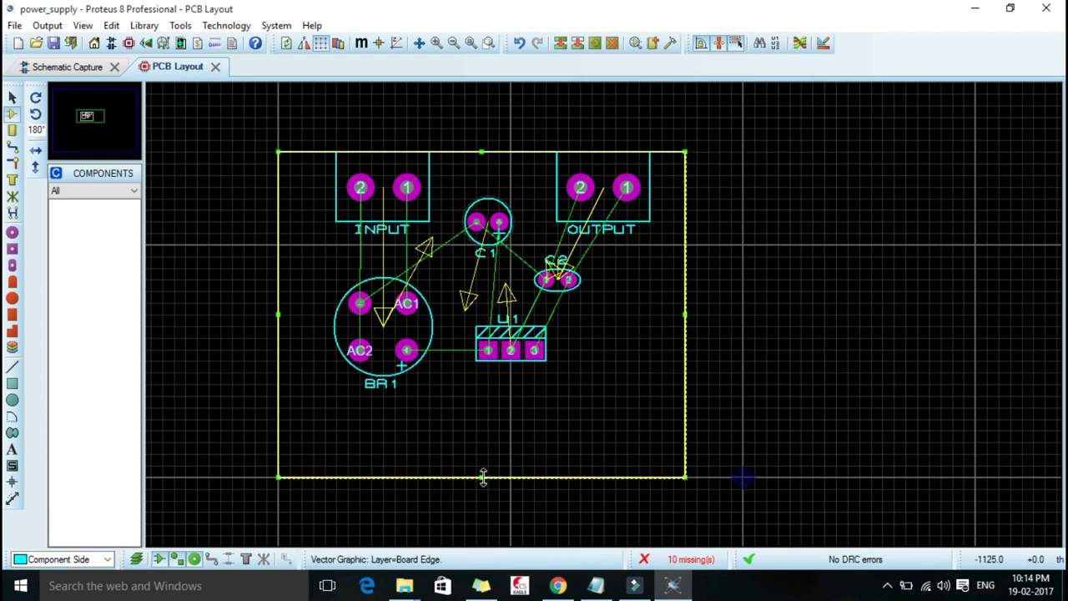
pyautogui.moveTo(484, 477); pyautogui.dragTo(484, 395)
pyautogui.click(191, 348)
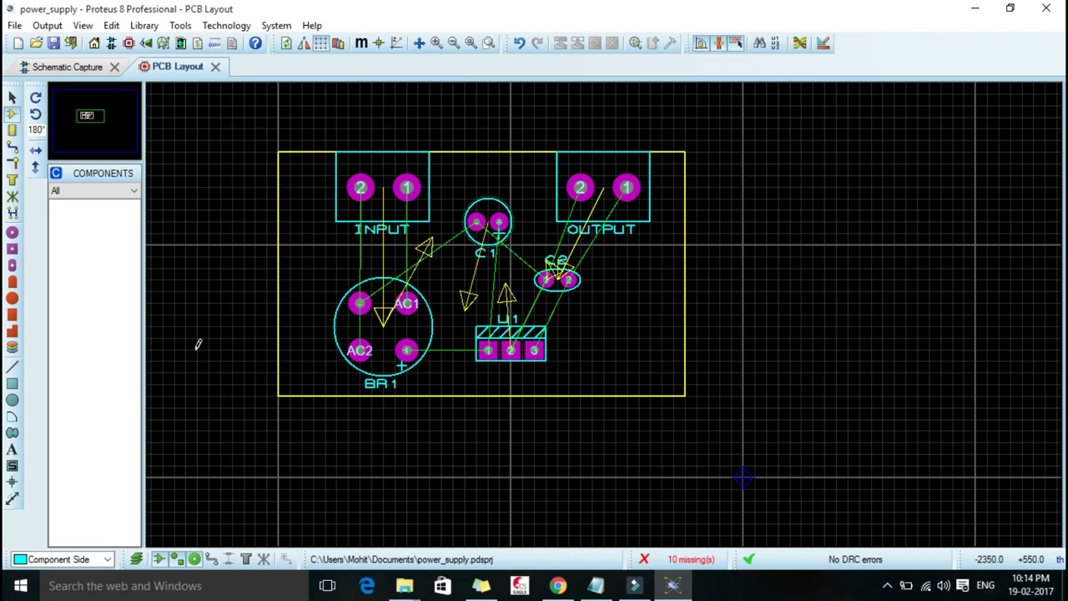
# - In the Design Rule Manager, set the DEFAULT rule's Pad–Trace and Trace–Trace clearances to 20th
pyautogui.click(225, 25)
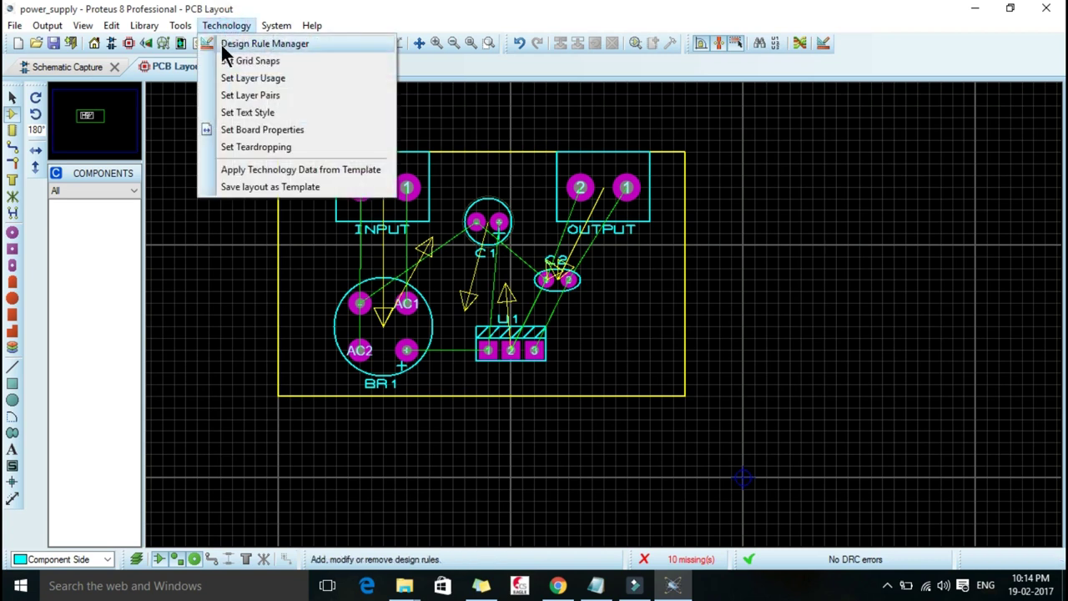
pyautogui.click(292, 43)
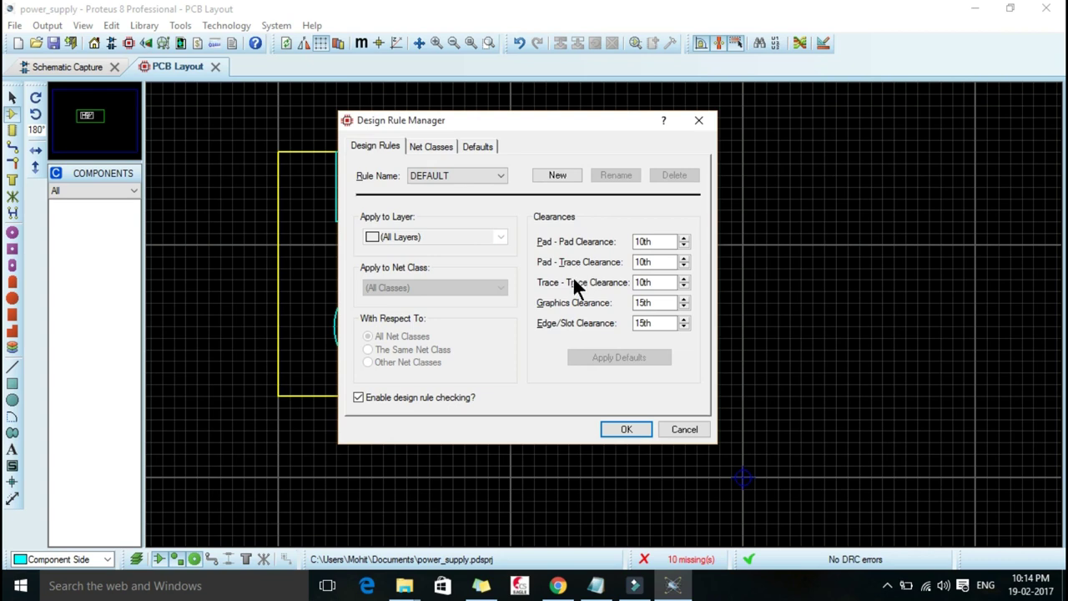
pyautogui.click(647, 262)
pyautogui.moveTo(560, 121); pyautogui.dragTo(739, 161)
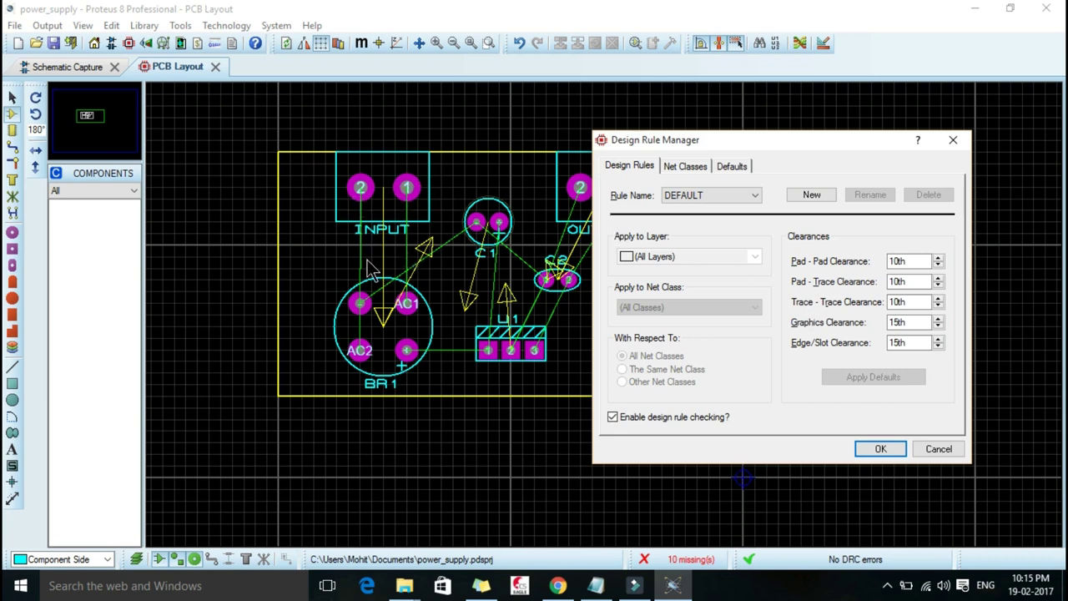
pyautogui.click(897, 281)
pyautogui.press('BackSpace')
pyautogui.write('2')
pyautogui.press('BackSpace')
pyautogui.press('BackSpace')
pyautogui.write('20')
pyautogui.click(901, 304)
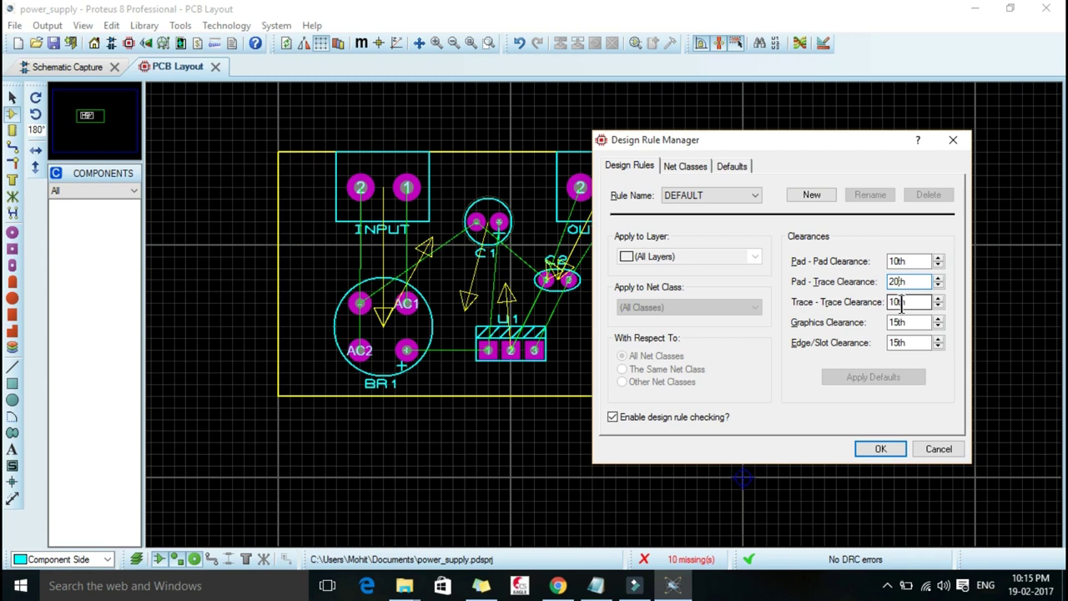
pyautogui.press('BackSpace')
pyautogui.press('BackSpace')
pyautogui.write('20')
# - For the SIGNAL net class, route Pair 1 on Bottom Copper with trace style T25
pyautogui.click(900, 301)
pyautogui.click(684, 166)
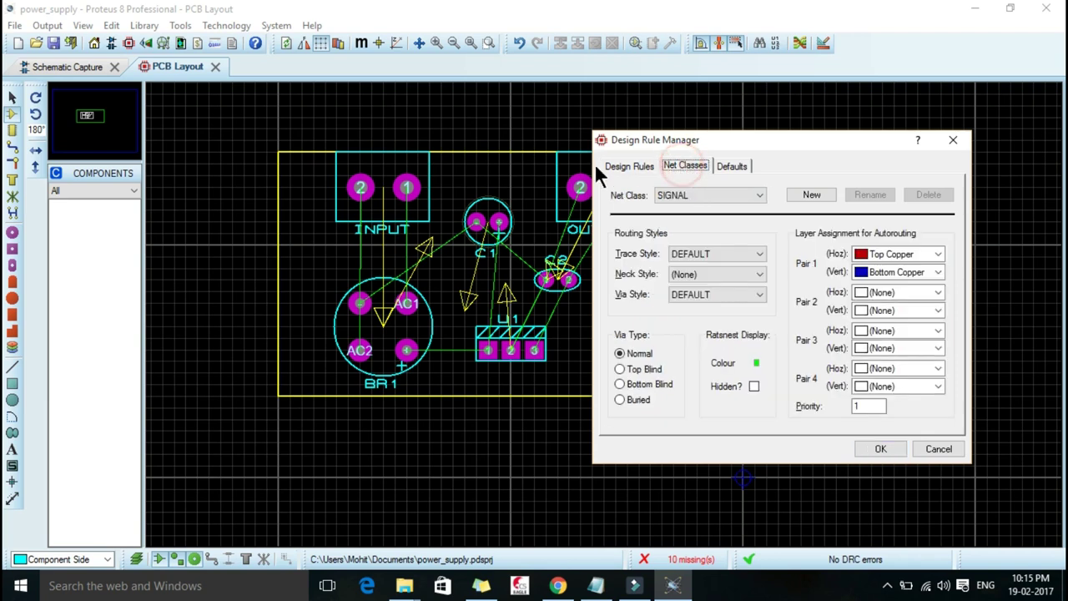
pyautogui.click(740, 195)
pyautogui.click(740, 194)
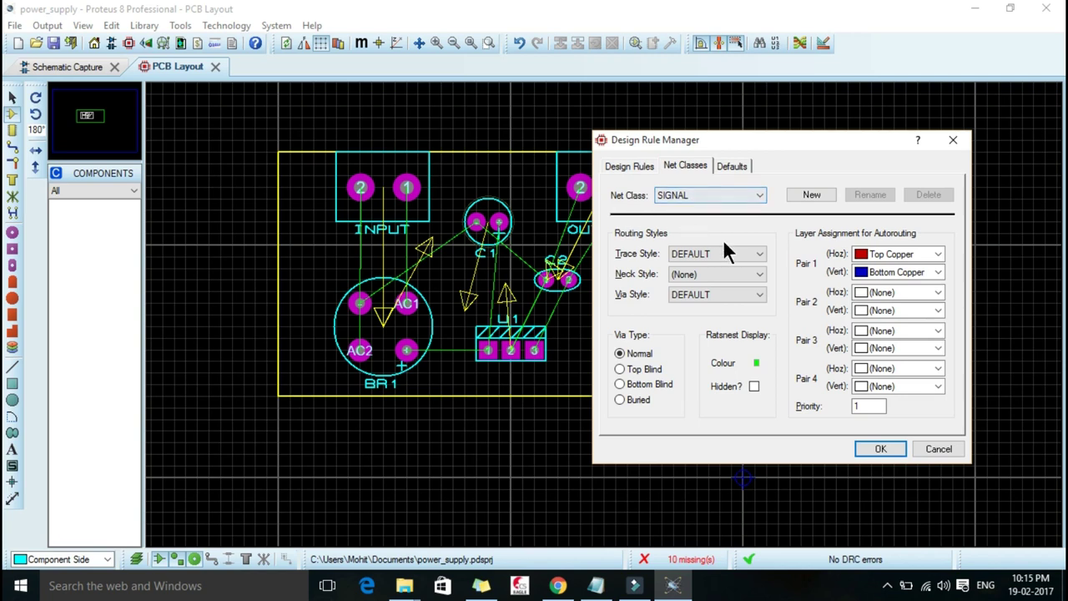
pyautogui.click(937, 255)
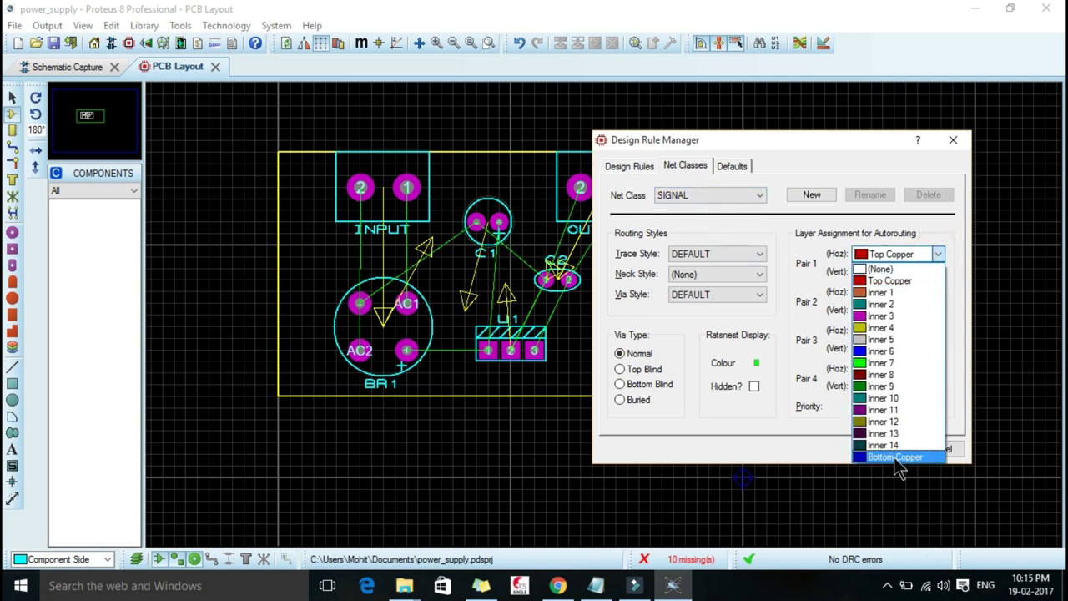
pyautogui.click(897, 457)
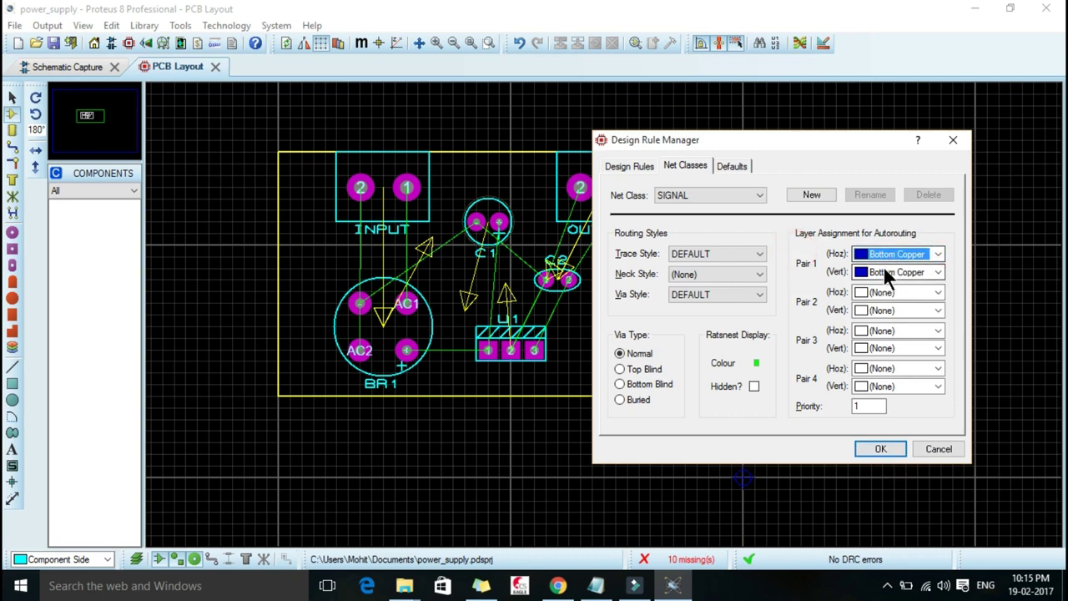
pyautogui.click(752, 258)
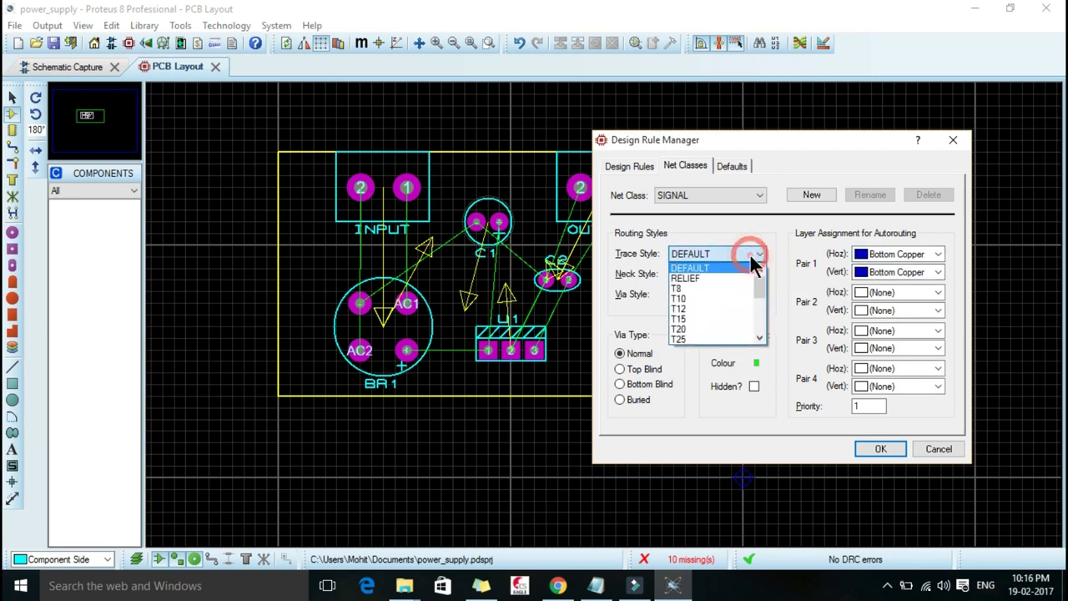
pyautogui.click(708, 338)
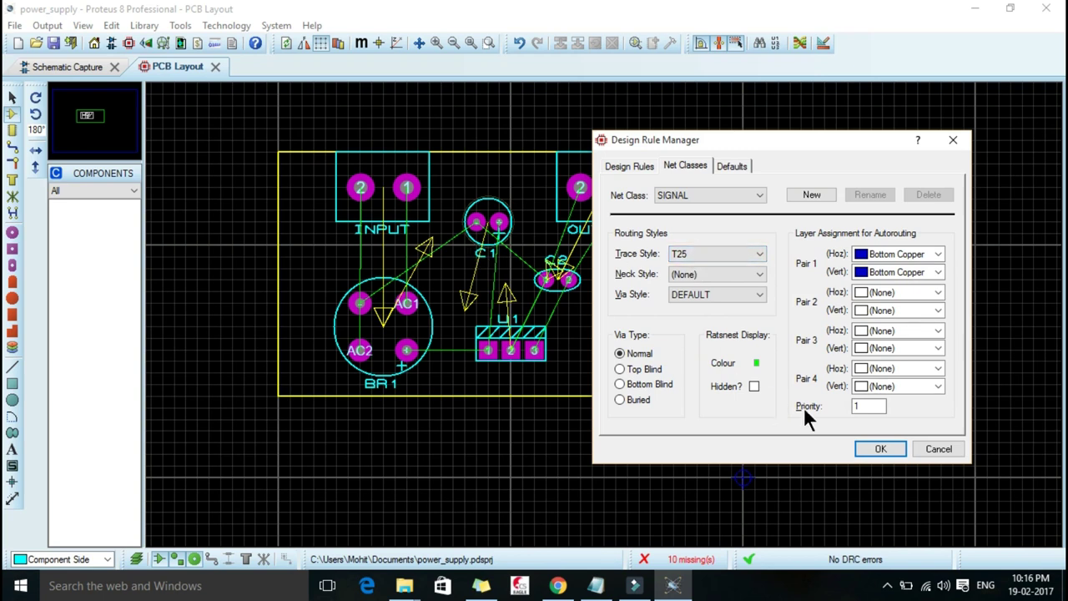
# - Set SIGNAL's Pair 1 horizontal layer to Bottom Copper as well and apply the rules
pyautogui.click(751, 193)
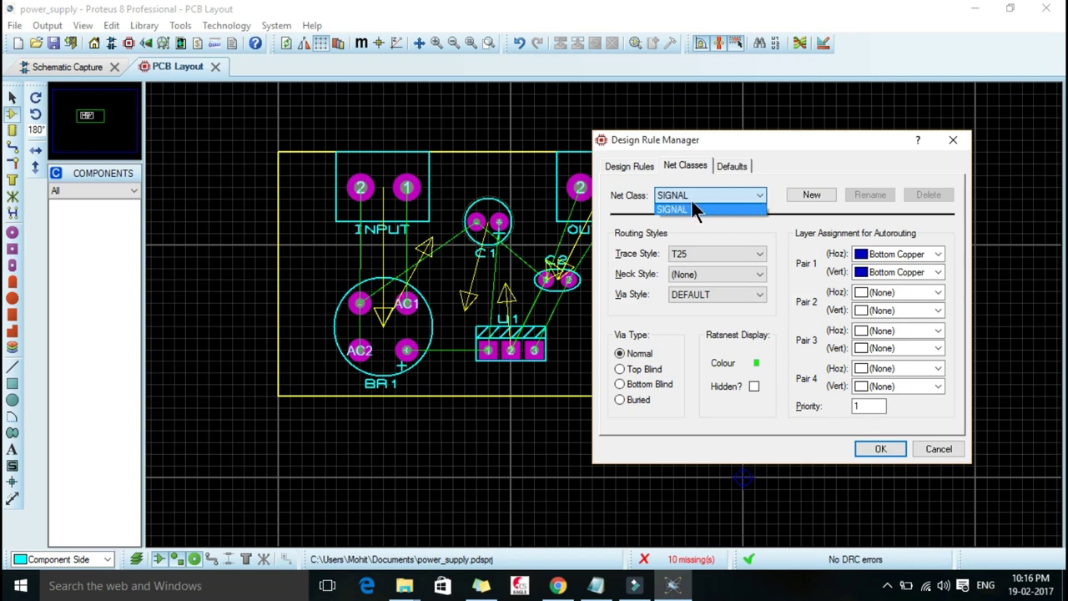
pyautogui.click(731, 218)
pyautogui.click(922, 251)
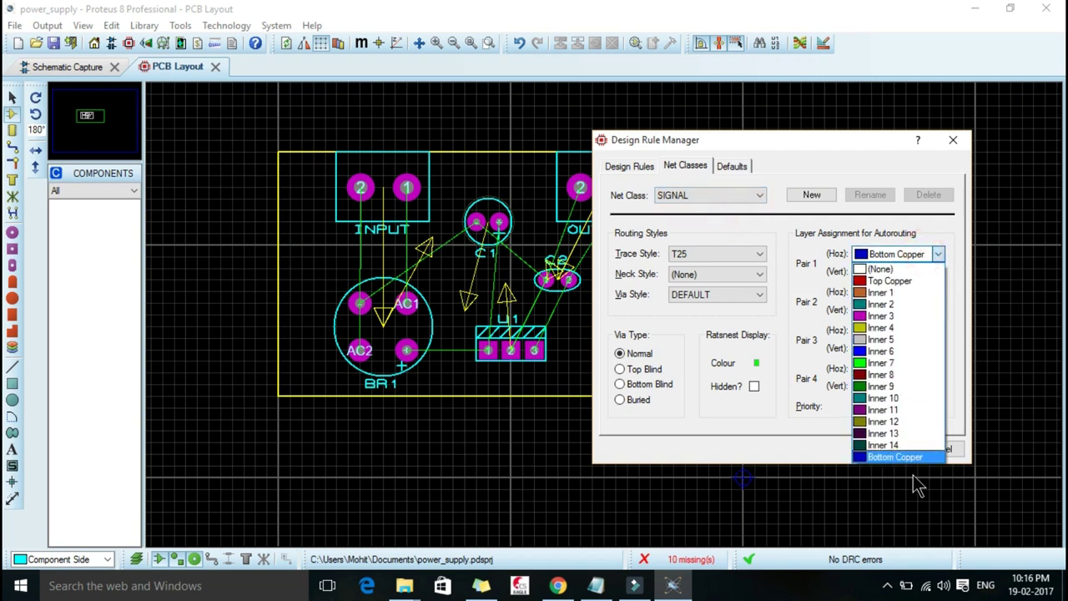
pyautogui.click(910, 456)
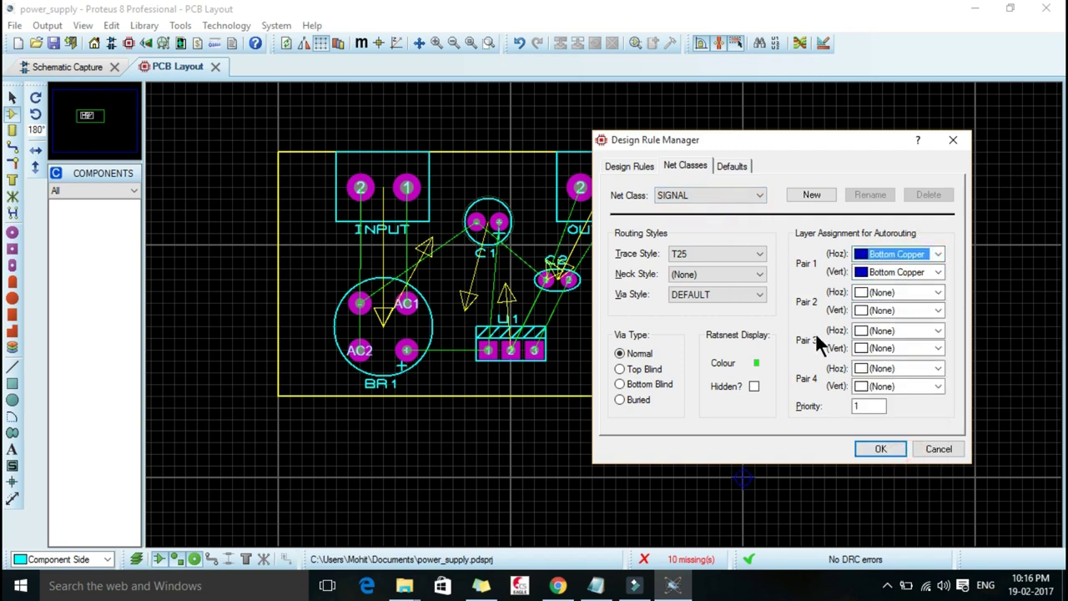
pyautogui.click(891, 449)
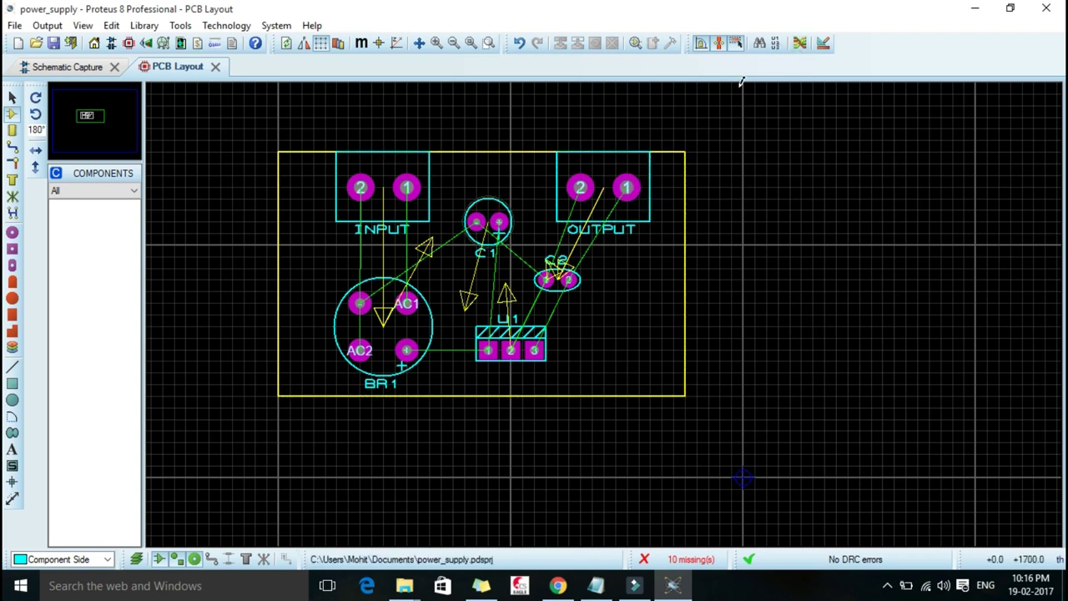
# - Run the Shape Based Auto Router to draw copper traces joining all six parts
pyautogui.click(799, 42)
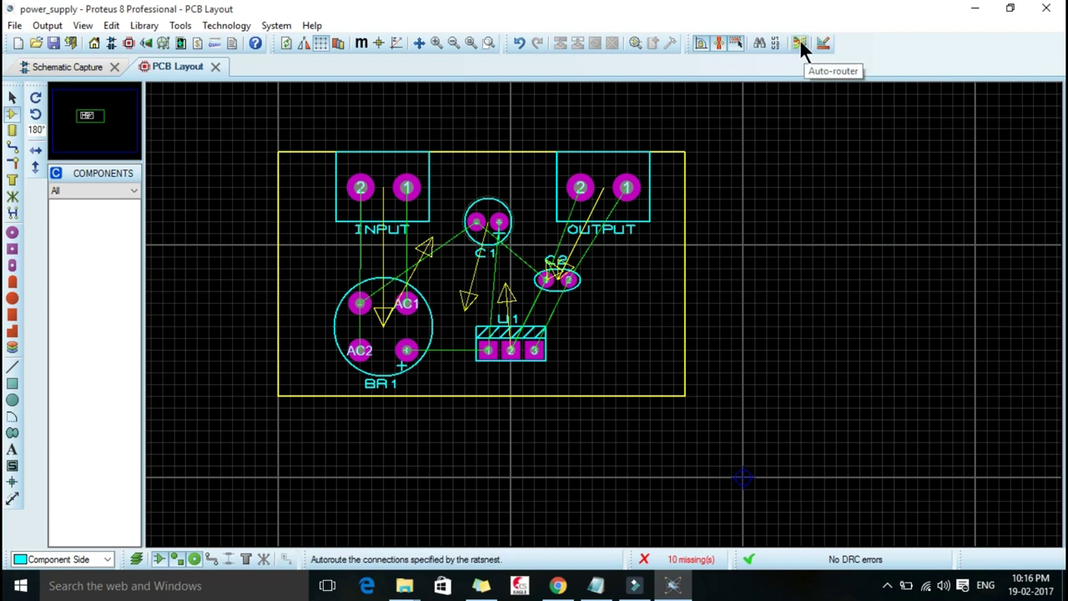
pyautogui.click(799, 42)
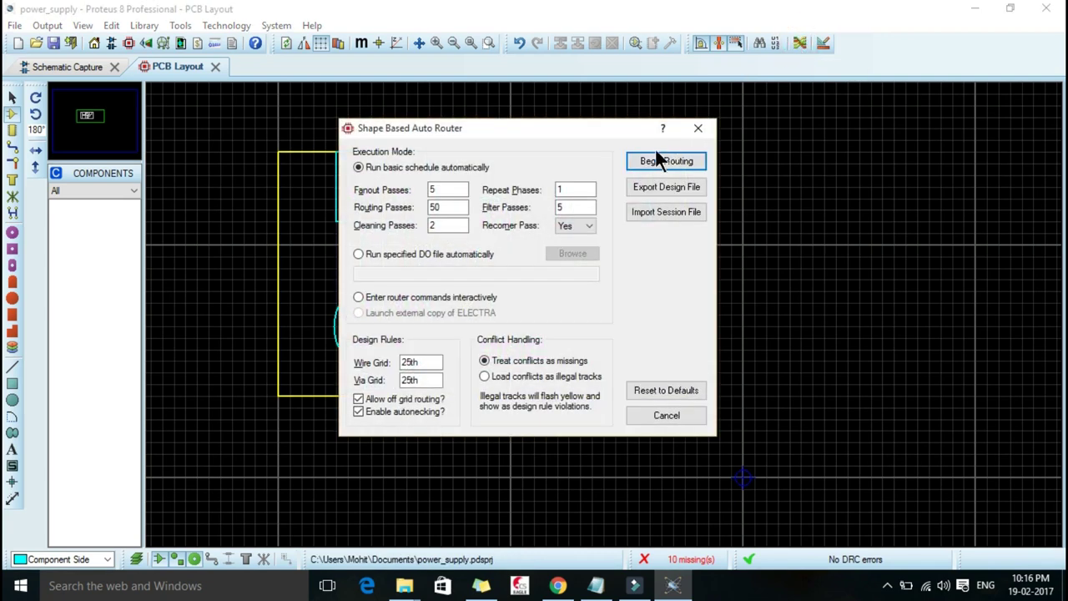
pyautogui.click(655, 158)
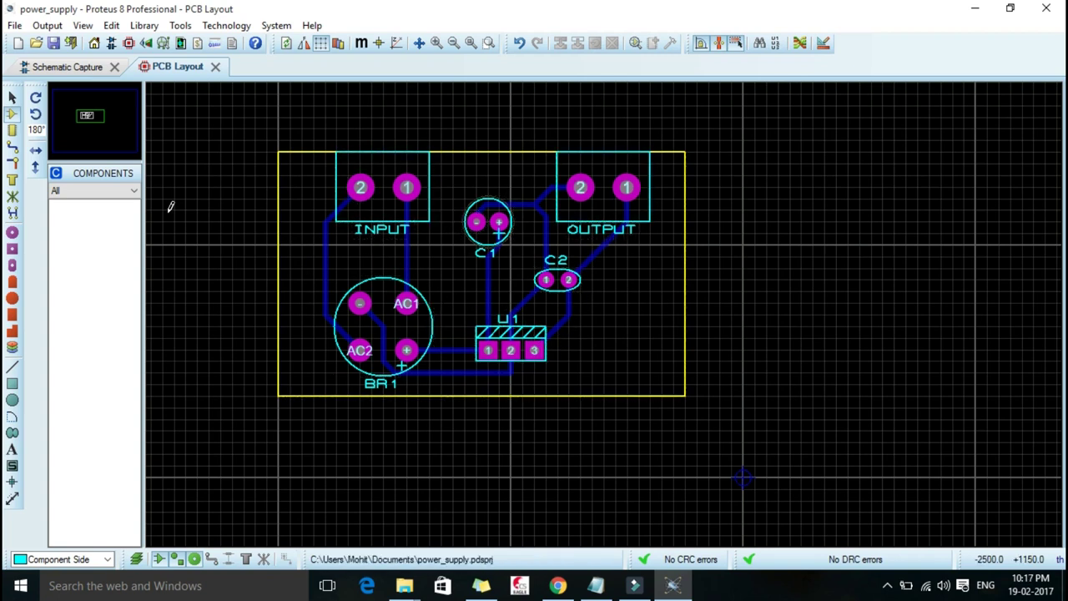
# - Briefly pick the round pad tool with DILCC style, then select the Board Edge circle tool
pyautogui.click(12, 234)
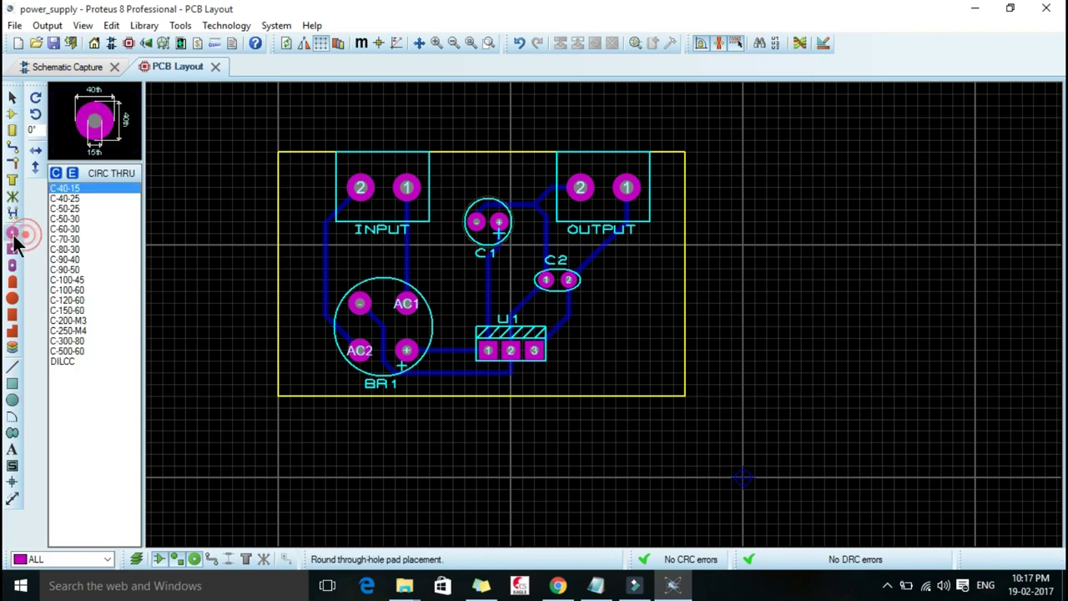
pyautogui.click(76, 363)
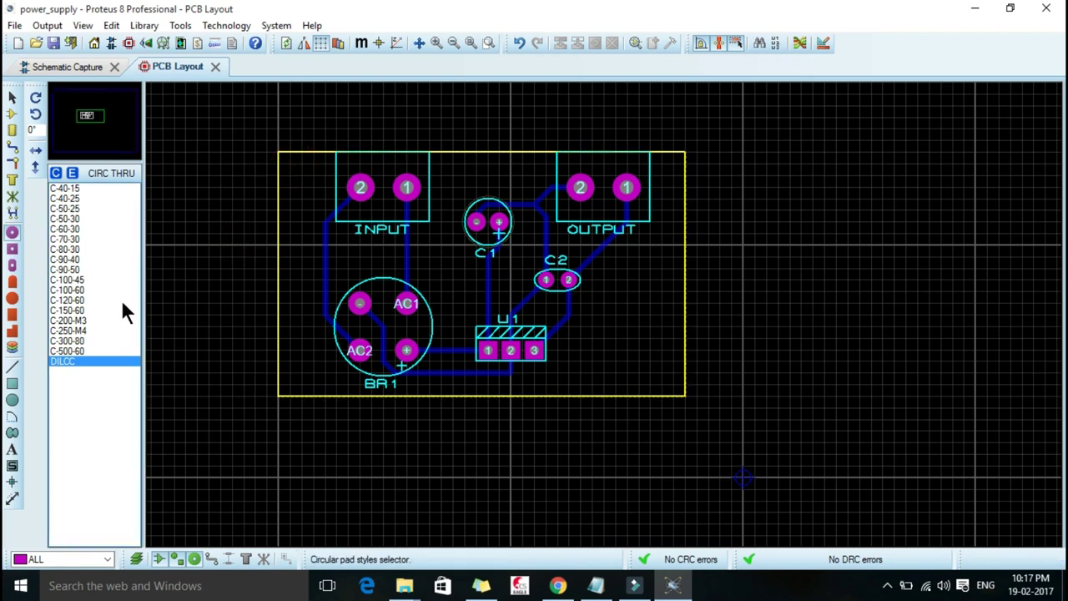
pyautogui.click(13, 400)
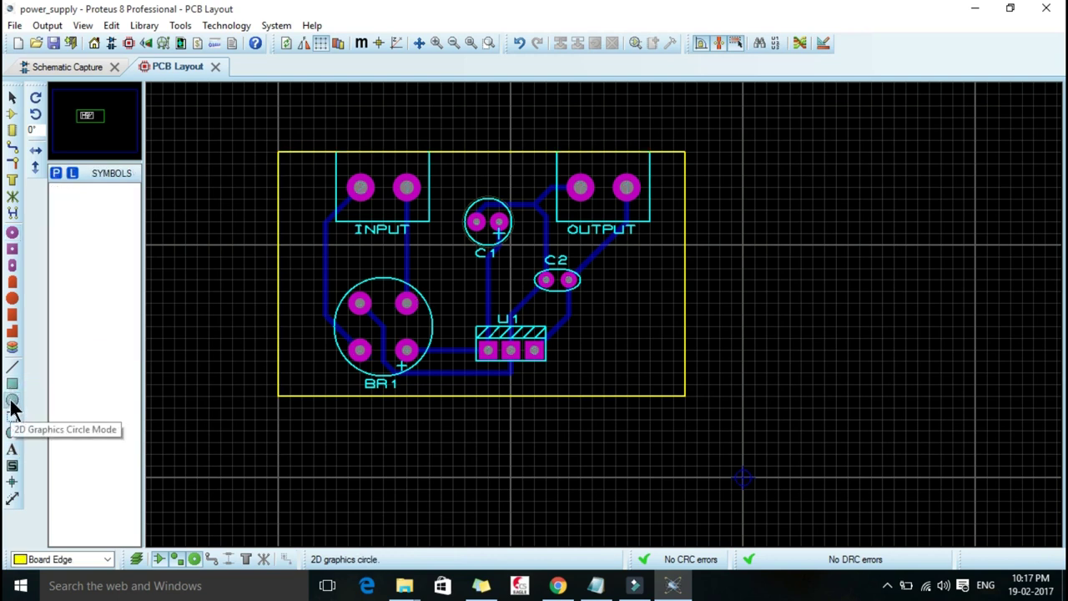
# - Draw a small Board Edge circle and drag it into the board's top-left corner
pyautogui.click(215, 407)
pyautogui.click(223, 402)
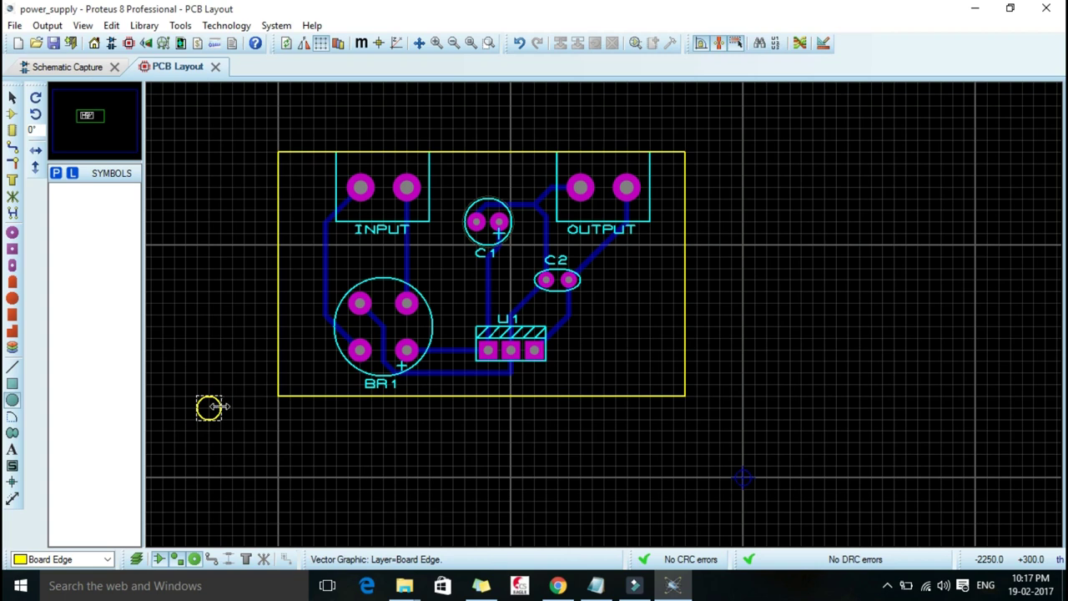
pyautogui.rightClick(222, 401)
pyautogui.click(315, 181)
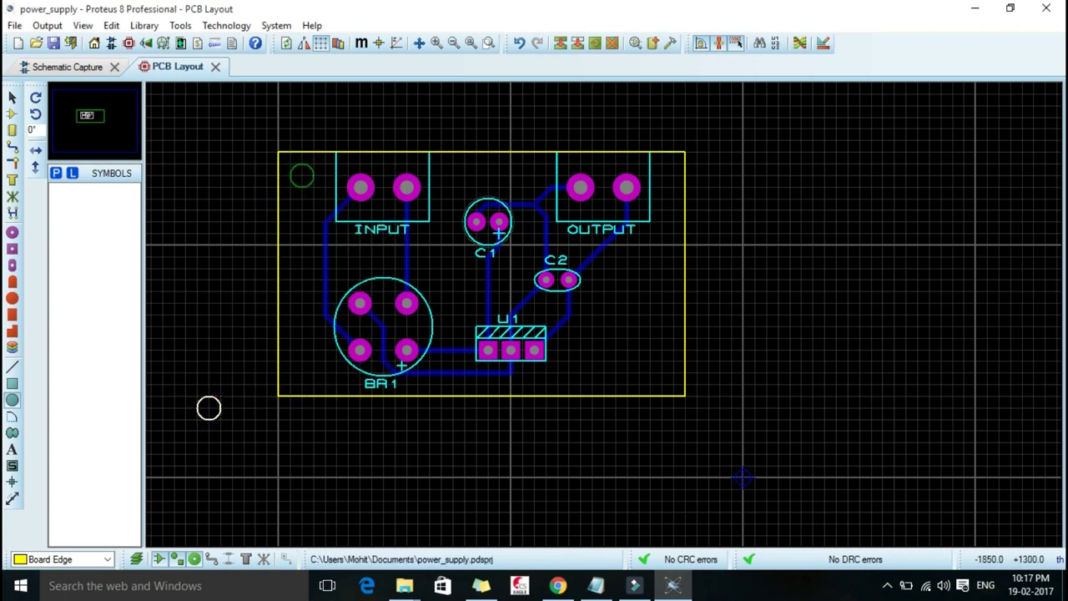
pyautogui.click(308, 172)
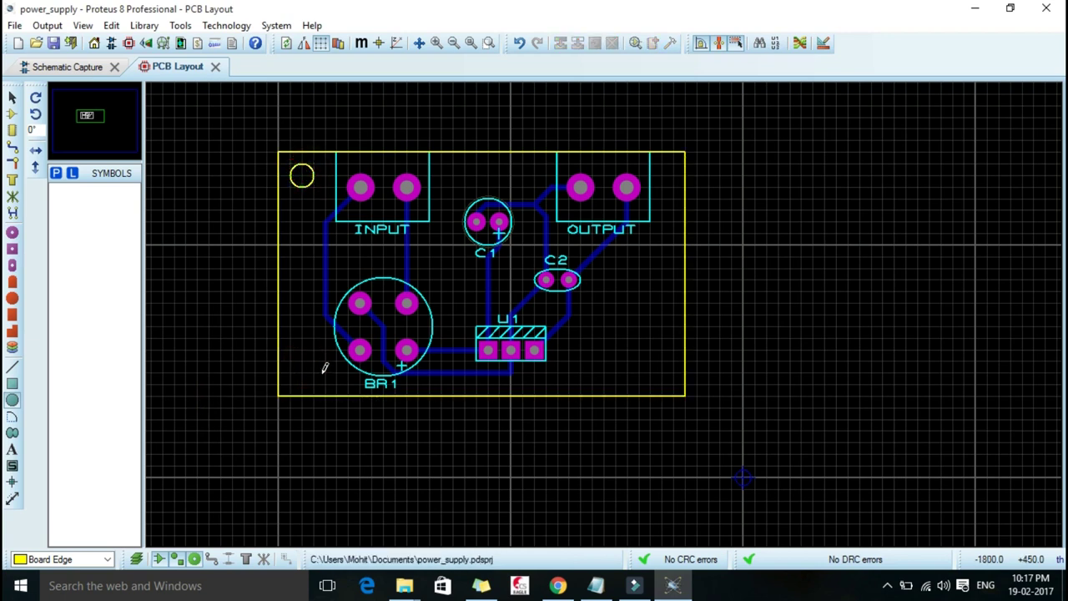
# - Draw a second mounting-hole circle near BR1 and move it into the bottom-left corner
pyautogui.click(304, 357)
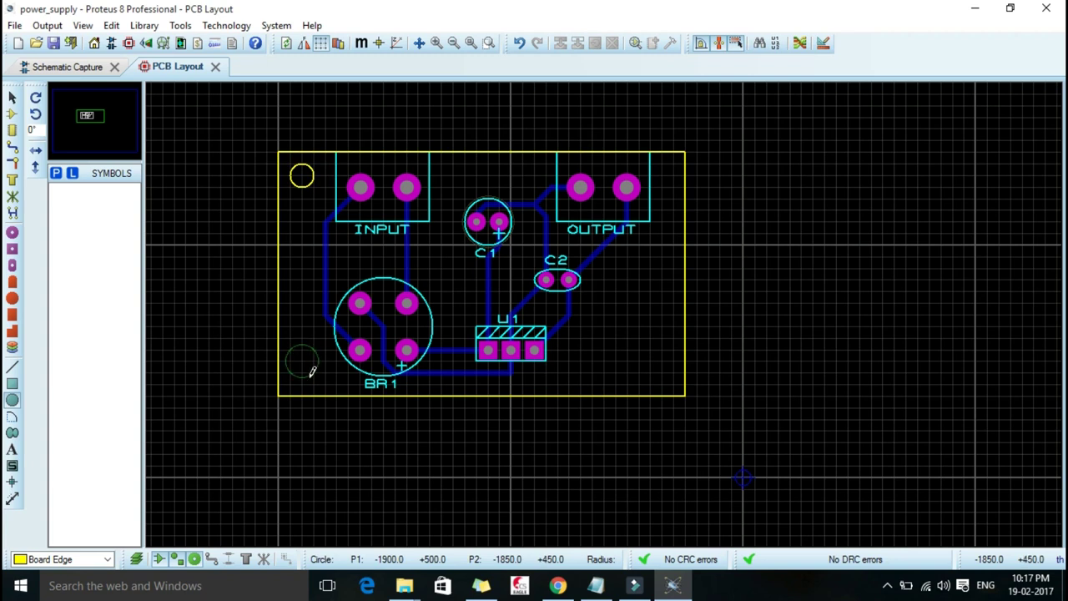
pyautogui.click(313, 359)
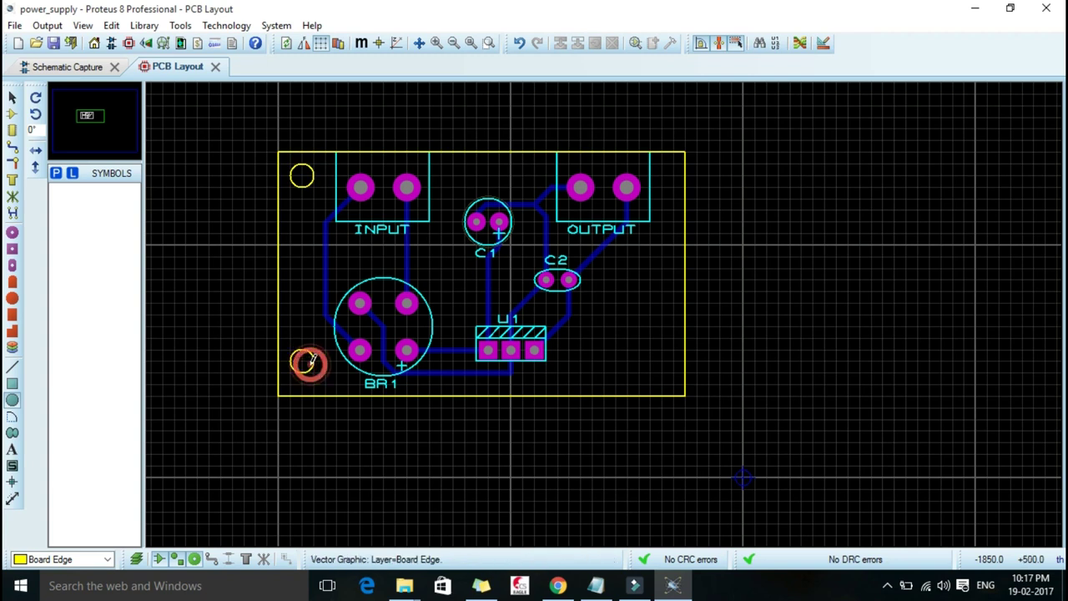
pyautogui.rightClick(311, 360)
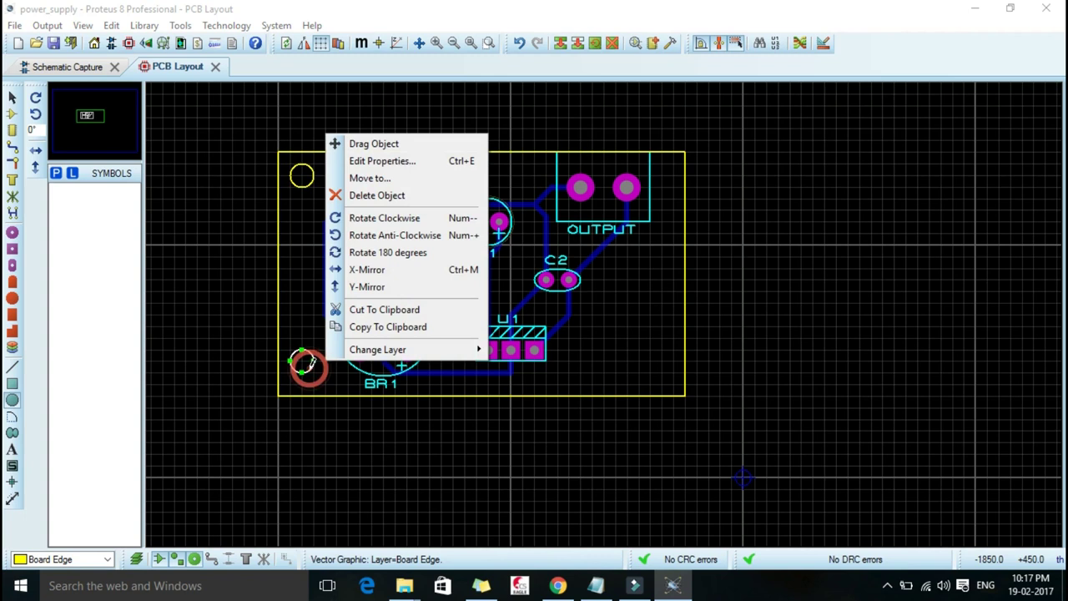
pyautogui.click(396, 146)
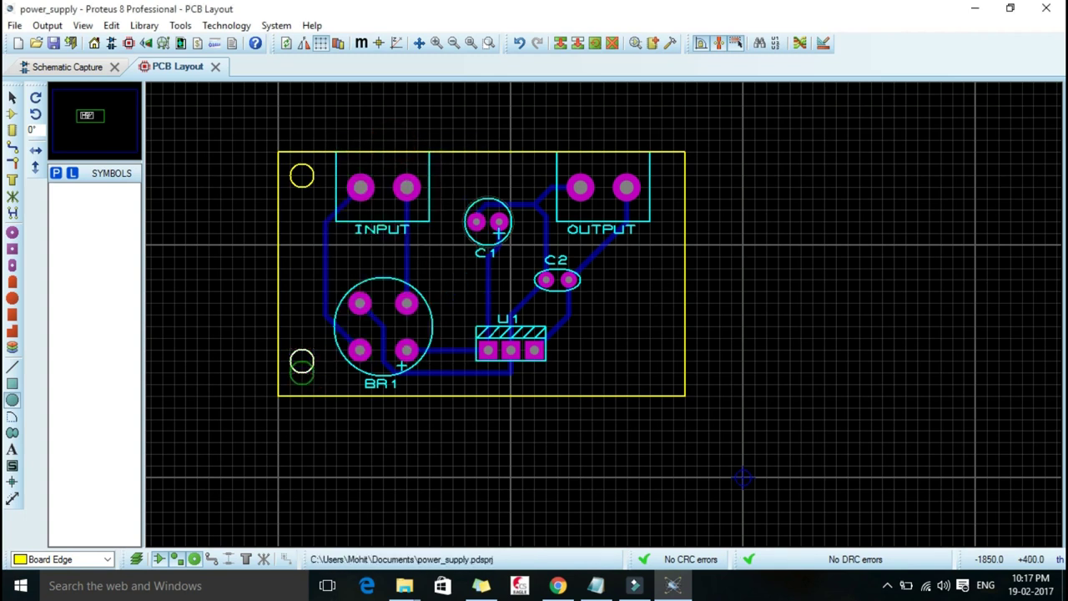
pyautogui.click(302, 373)
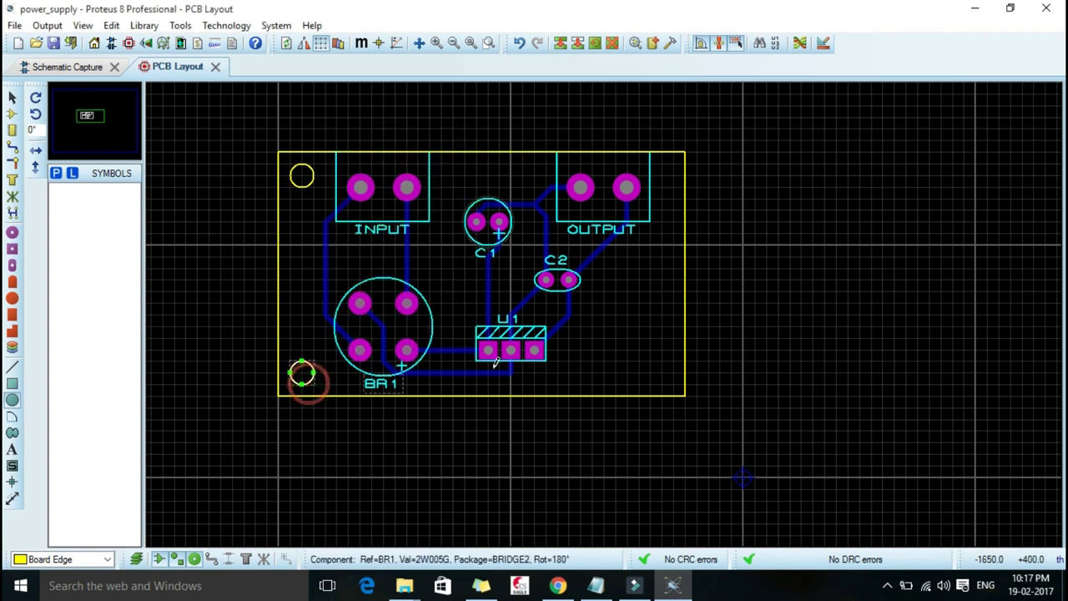
# - Add a bottom-right hole circle and another placed on the right edge below OUTPUT
pyautogui.click(659, 368)
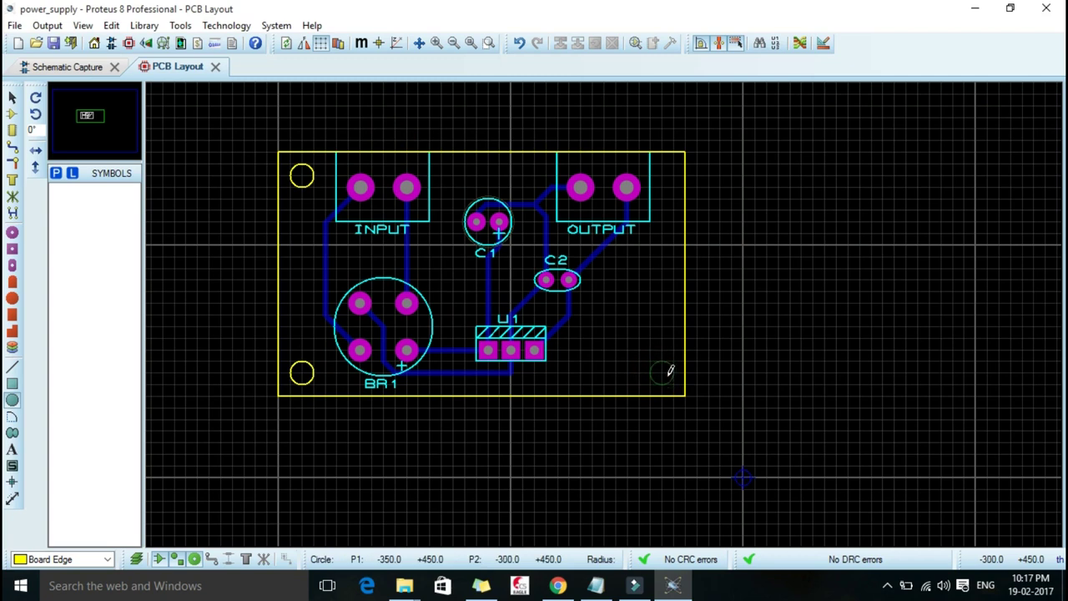
pyautogui.click(670, 371)
pyautogui.click(664, 224)
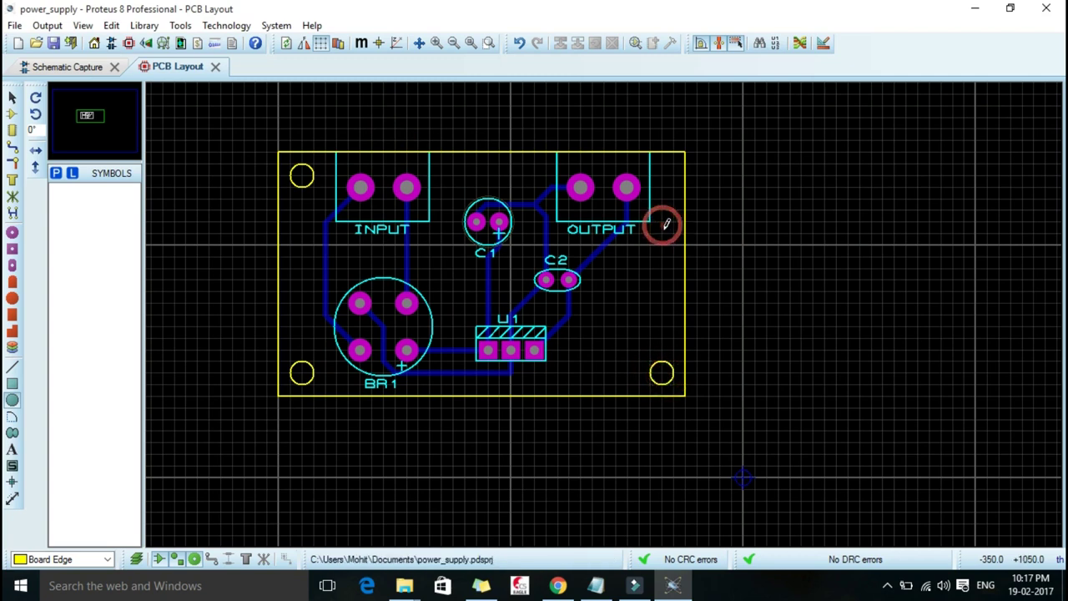
pyautogui.click(670, 234)
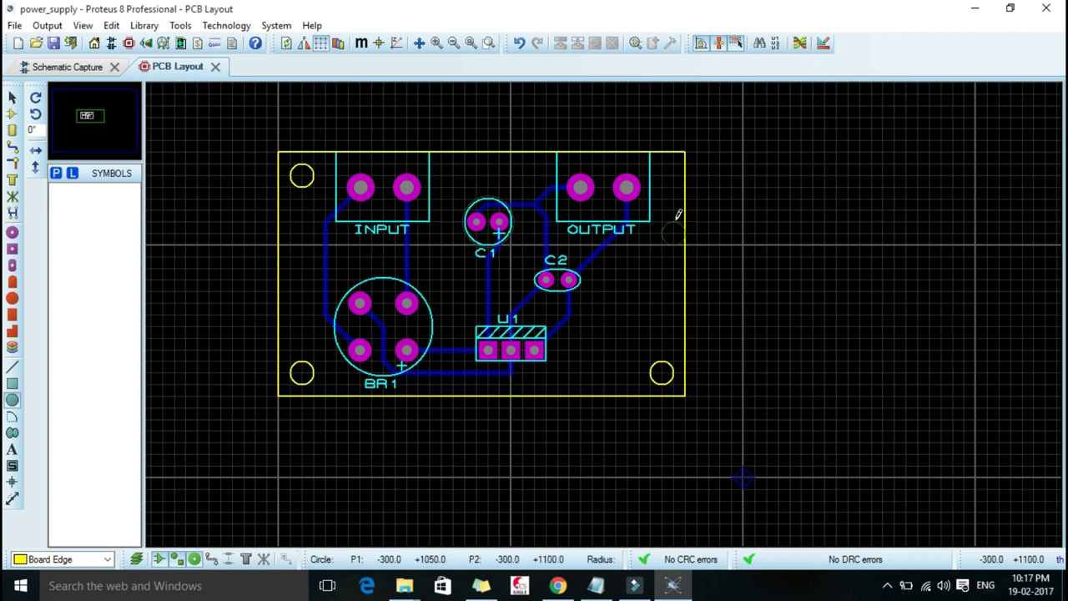
pyautogui.click(678, 217)
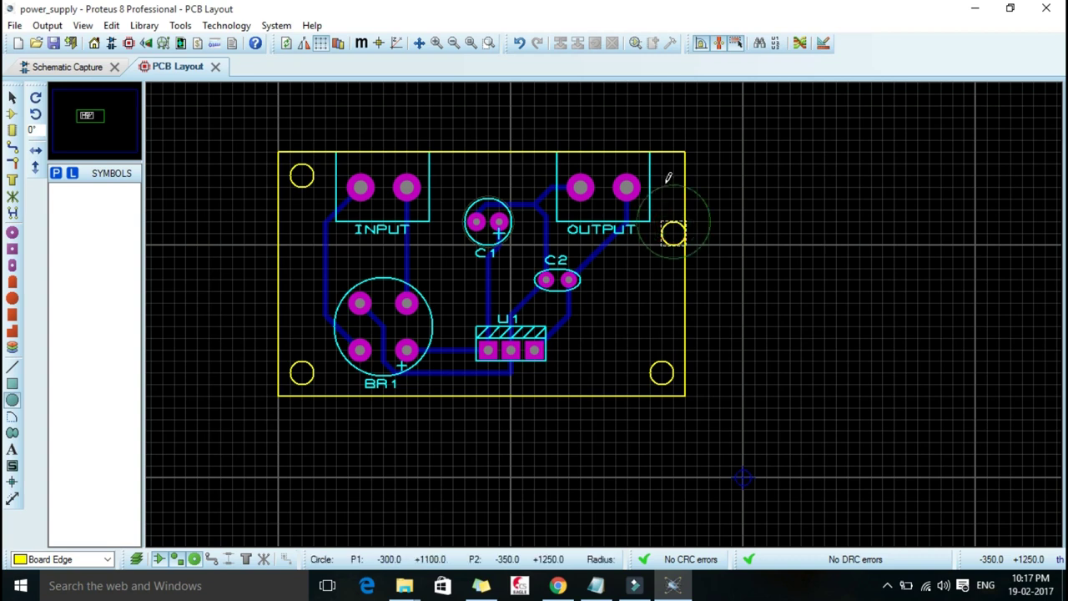
pyautogui.press('Escape')
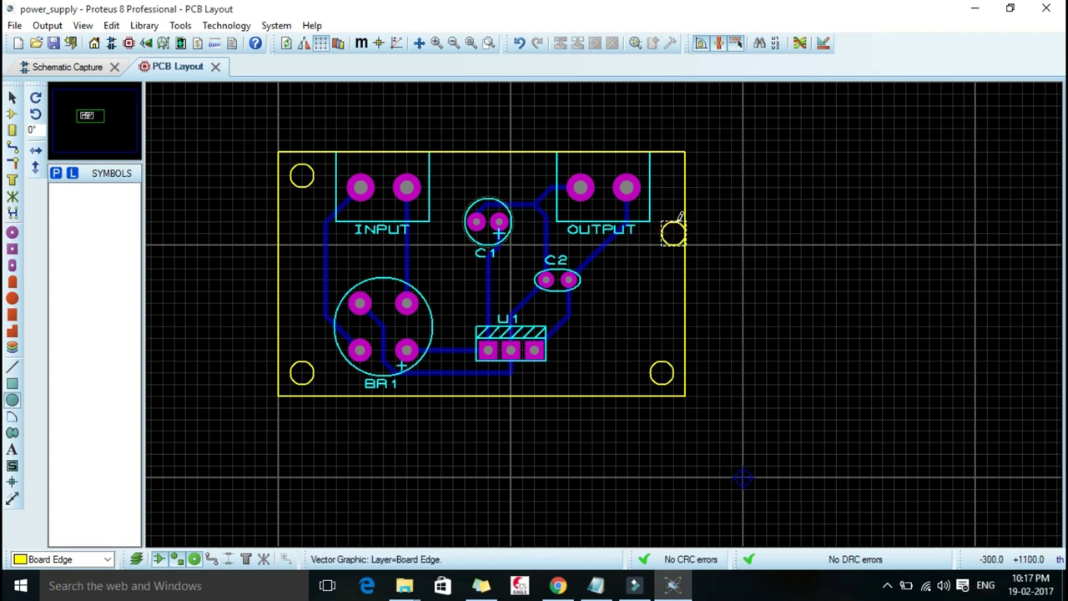
pyautogui.rightClick(686, 218)
pyautogui.click(708, 225)
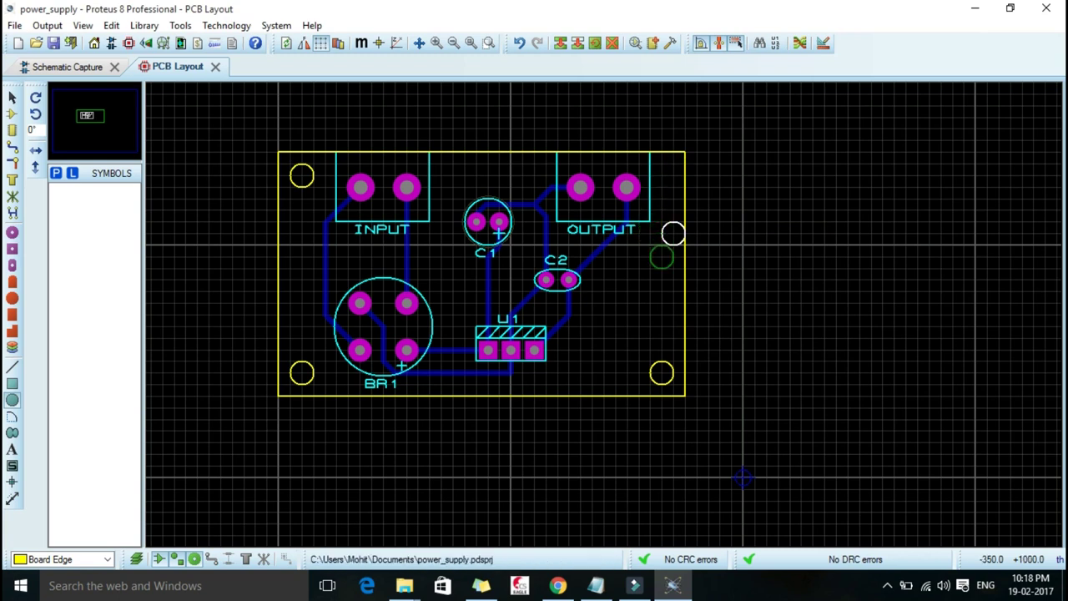
pyautogui.click(660, 257)
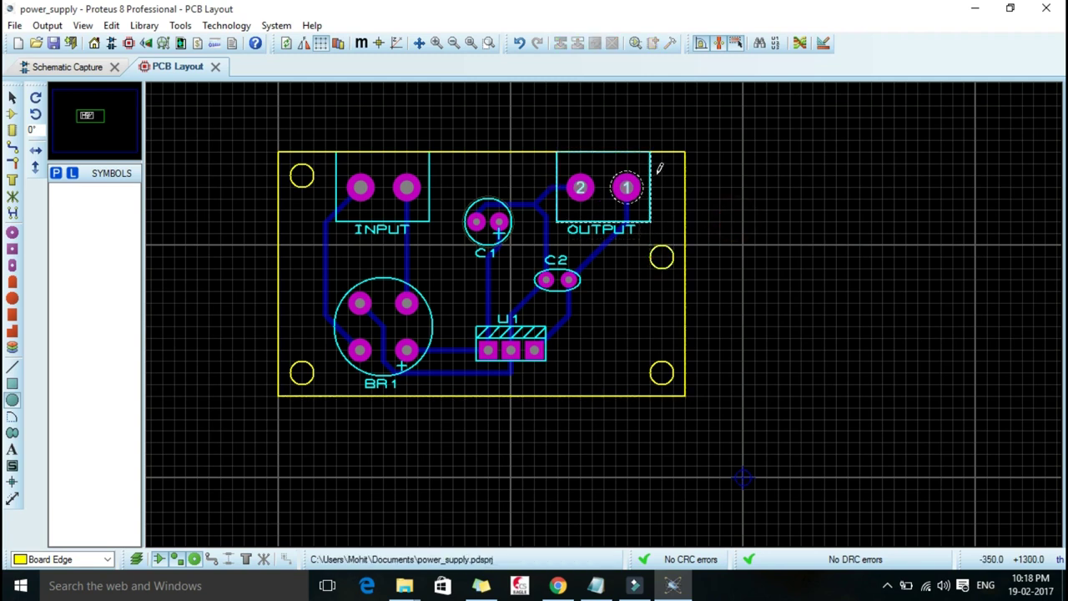
# - Open the 3D Visualizer and rotate the rendered board to inspect its parts and mounting holes
pyautogui.click(147, 42)
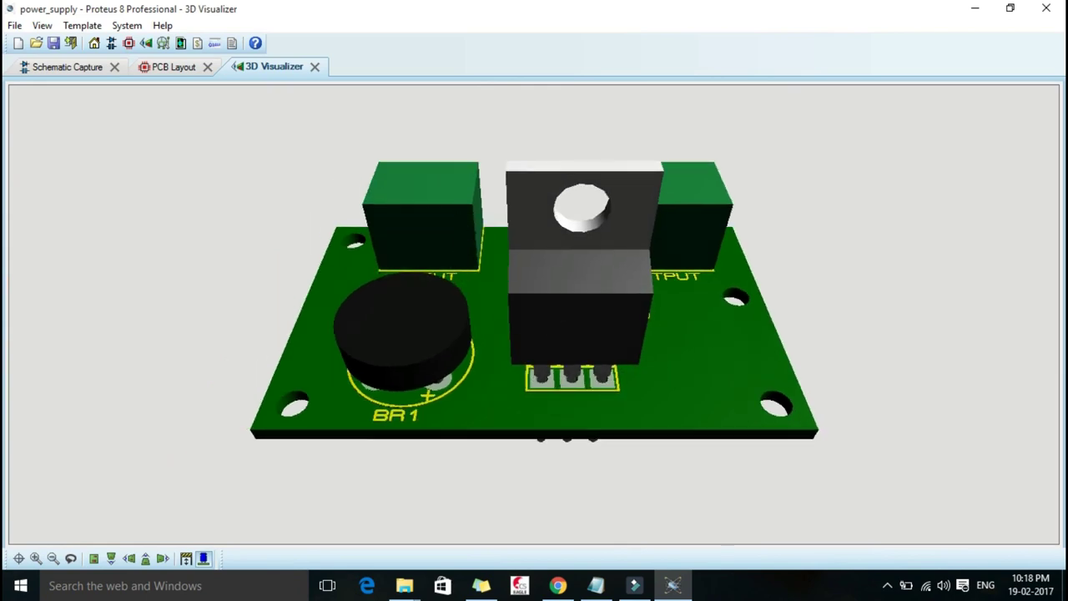
pyautogui.click(465, 221)
pyautogui.moveTo(534, 315); pyautogui.dragTo(511, 330)
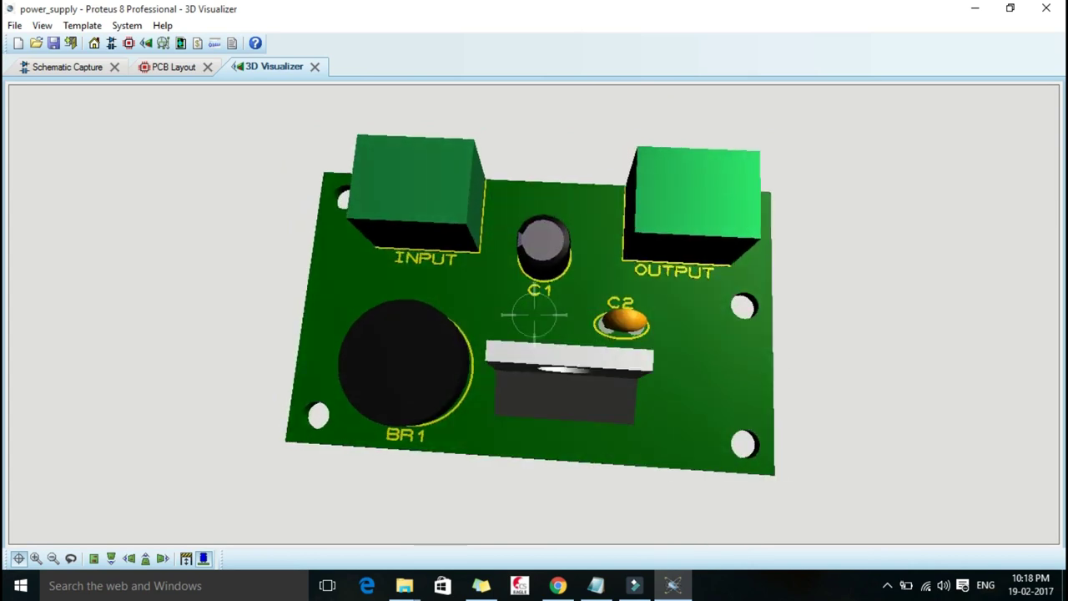
pyautogui.press('Escape')
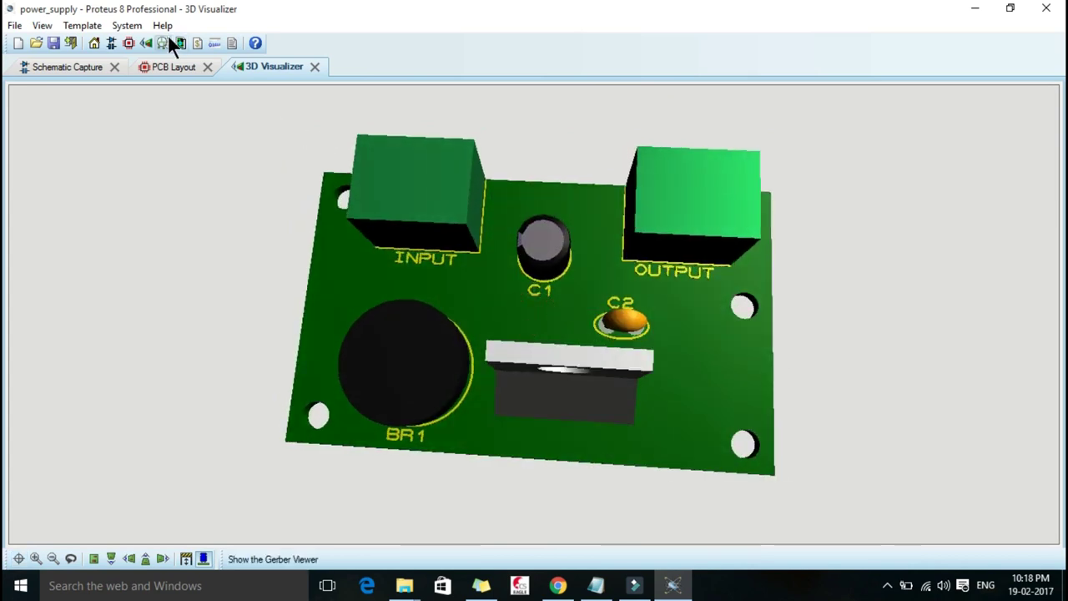
# - Return to the PCB Layout tab to view the routed board with its four holes
pyautogui.click(171, 70)
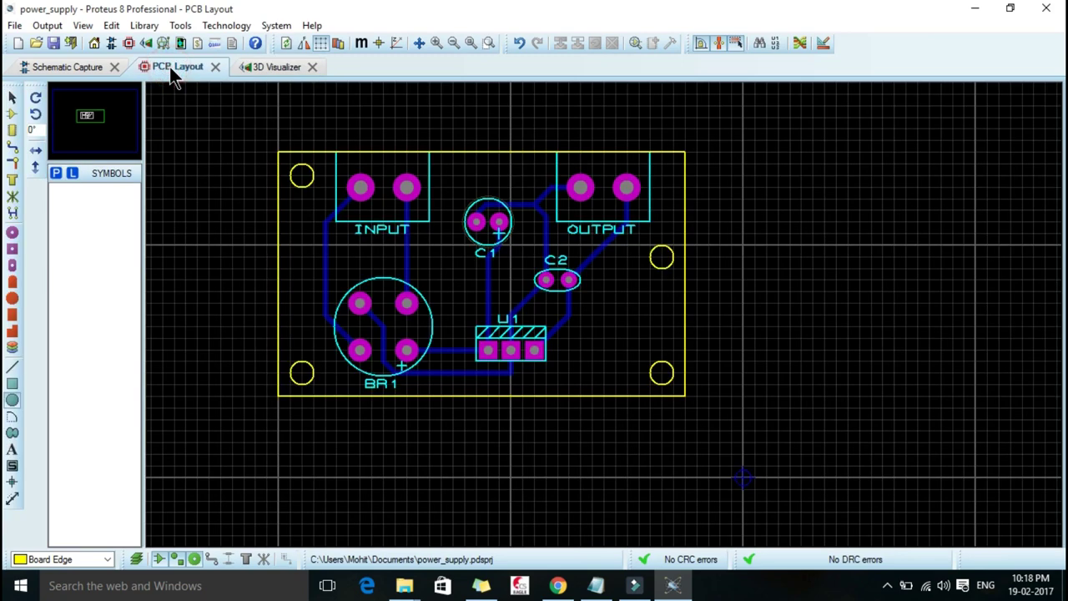